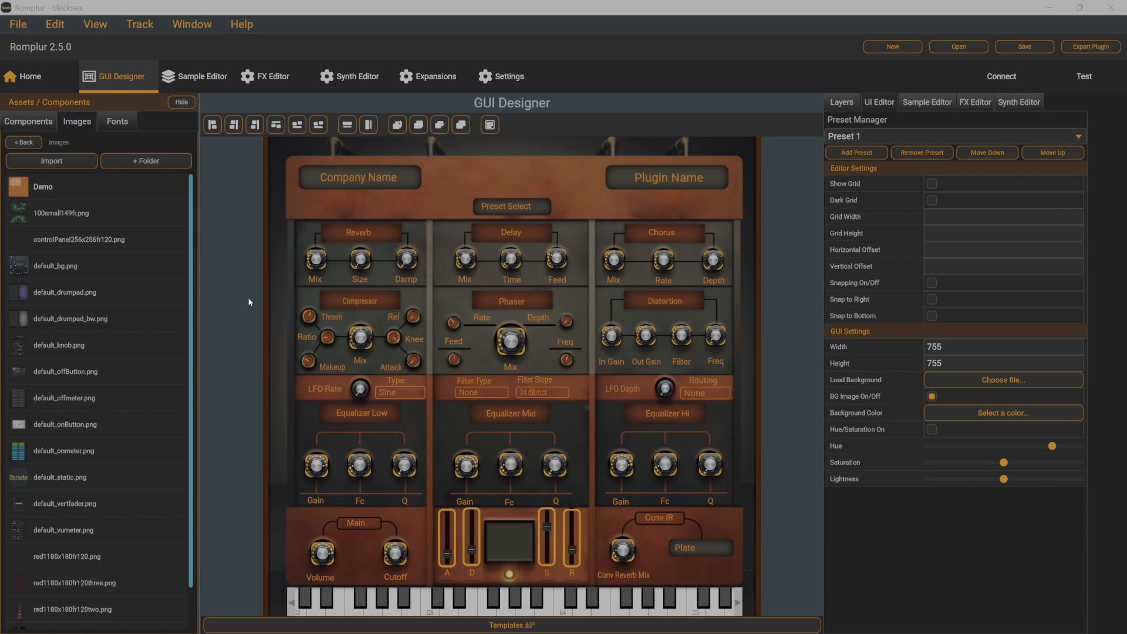
- Add a Panel Container from the canvas component list and place it over the Phaser section at about X 246, Y 240
{"action": "left_click", "coordinate": [28, 121]}
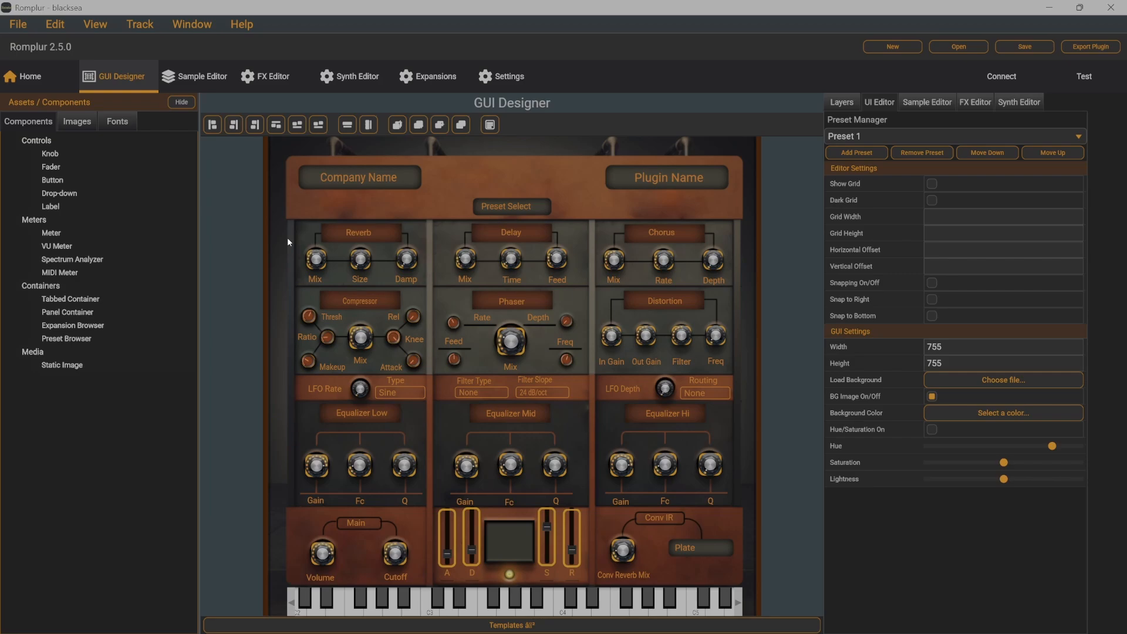
{"action": "right_click", "coordinate": [447, 202]}
{"action": "left_click", "coordinate": [532, 180]}
{"action": "right_click", "coordinate": [530, 177]}
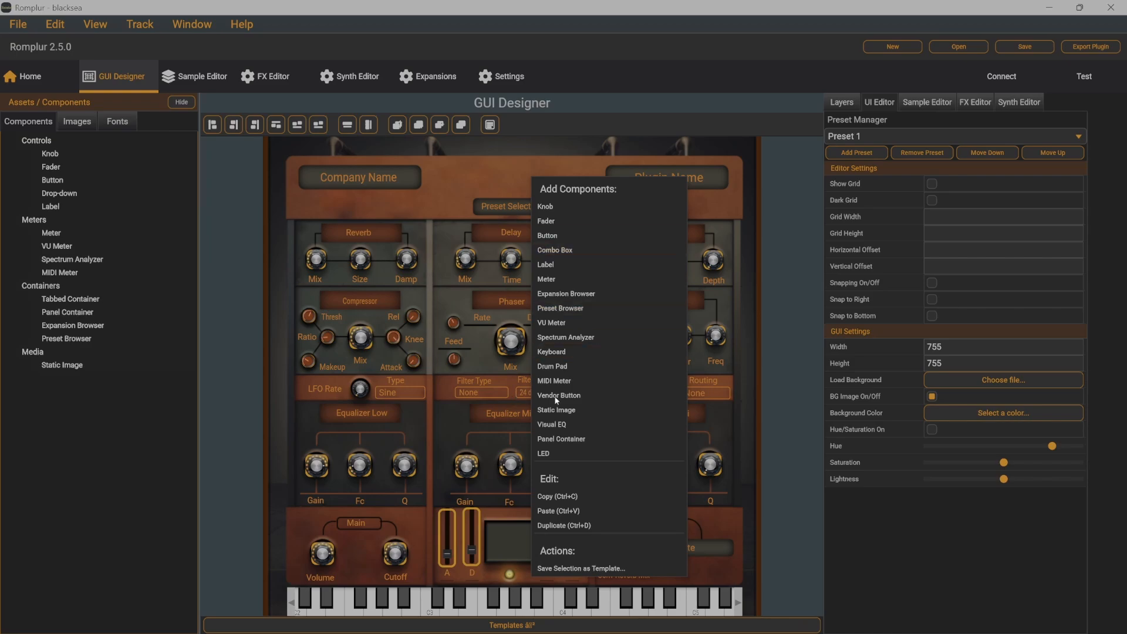
{"action": "left_click", "coordinate": [572, 439]}
{"action": "left_click_drag", "start_coordinate": [581, 229], "coordinate": [488, 339]}
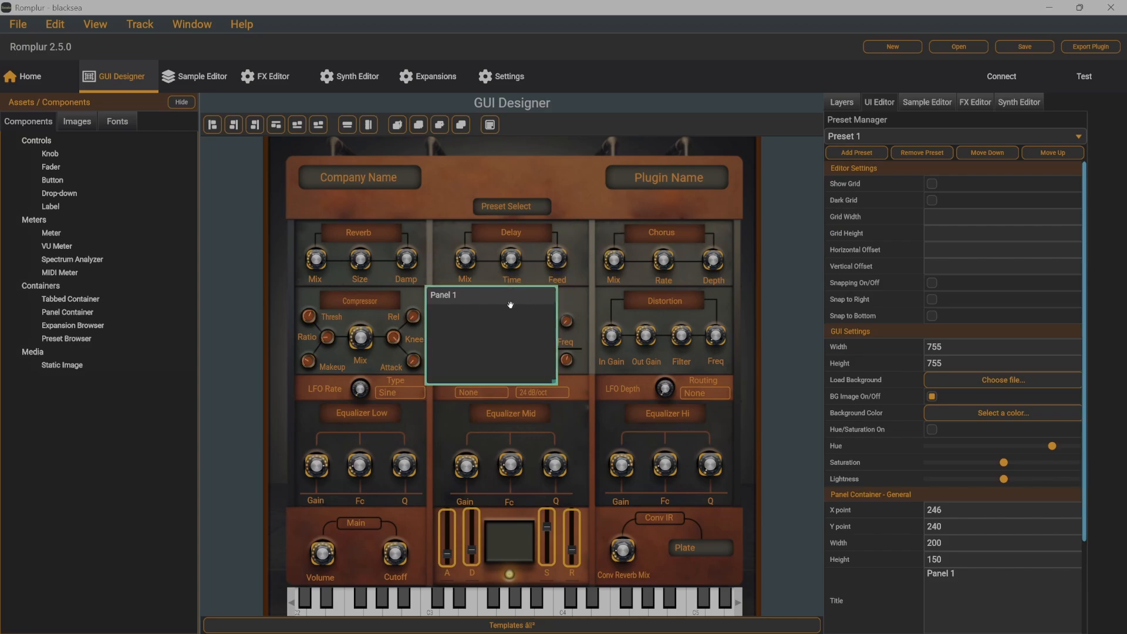
- Add a button component beside the Preset Select box at about X 451, Y 90
{"action": "right_click", "coordinate": [578, 196]}
{"action": "left_click", "coordinate": [562, 158]}
{"action": "right_click", "coordinate": [571, 186]}
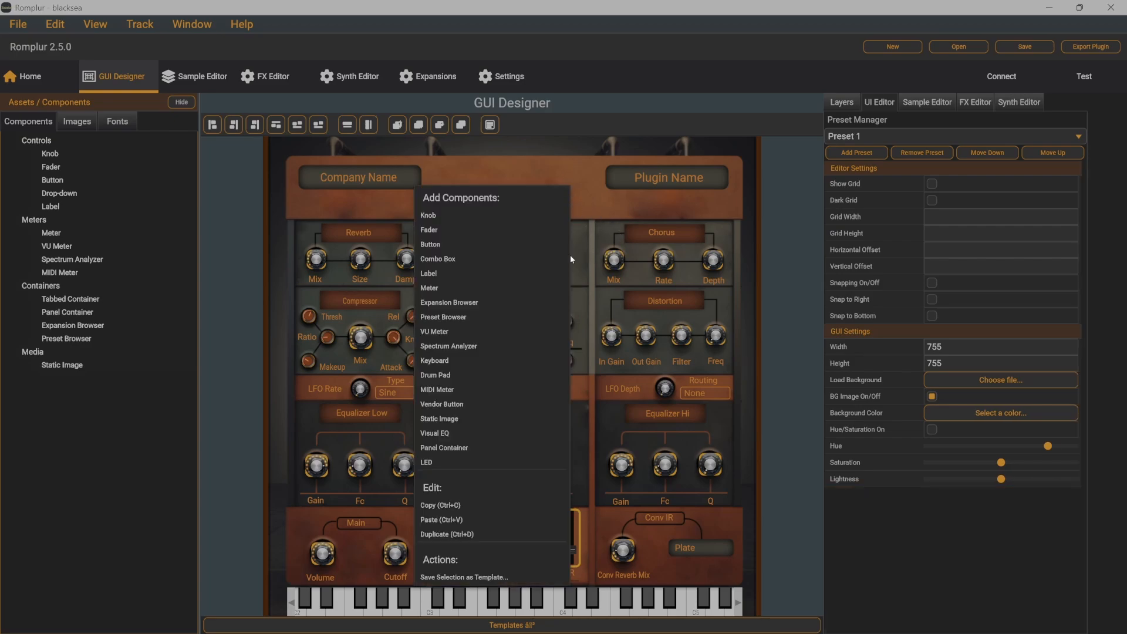
{"action": "left_click", "coordinate": [449, 244]}
{"action": "left_click", "coordinate": [588, 219]}
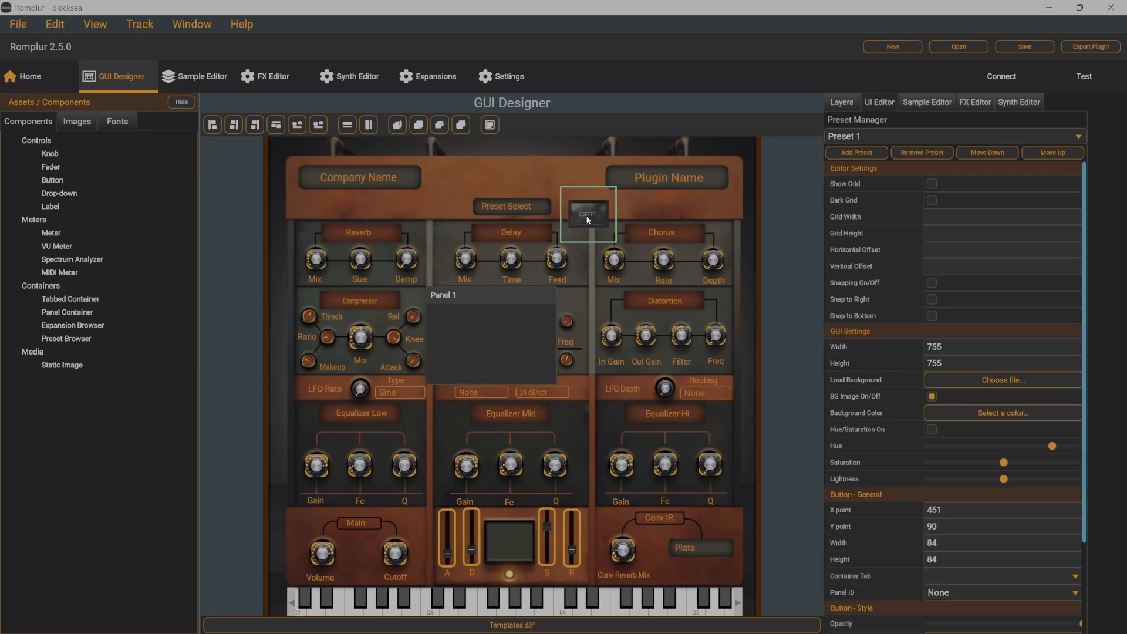
- Collapse the Editor and GUI settings and link the new button's control Panel ID to Panel 1
{"action": "left_click", "coordinate": [879, 168]}
{"action": "left_click", "coordinate": [875, 183]}
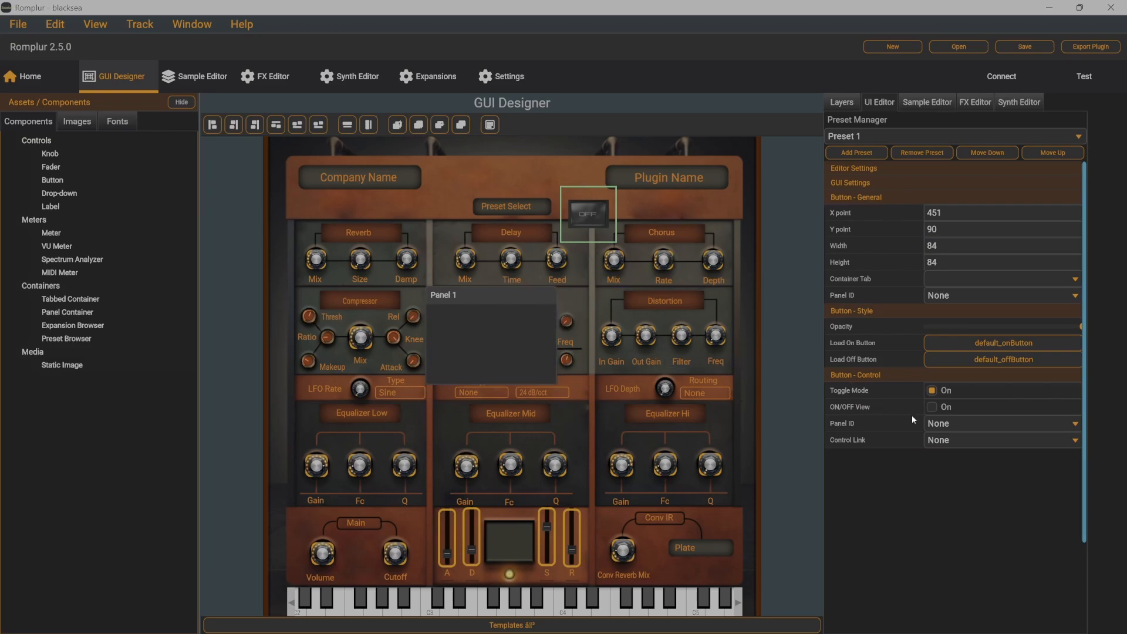
{"action": "left_click", "coordinate": [946, 424]}
{"action": "left_click", "coordinate": [952, 437]}
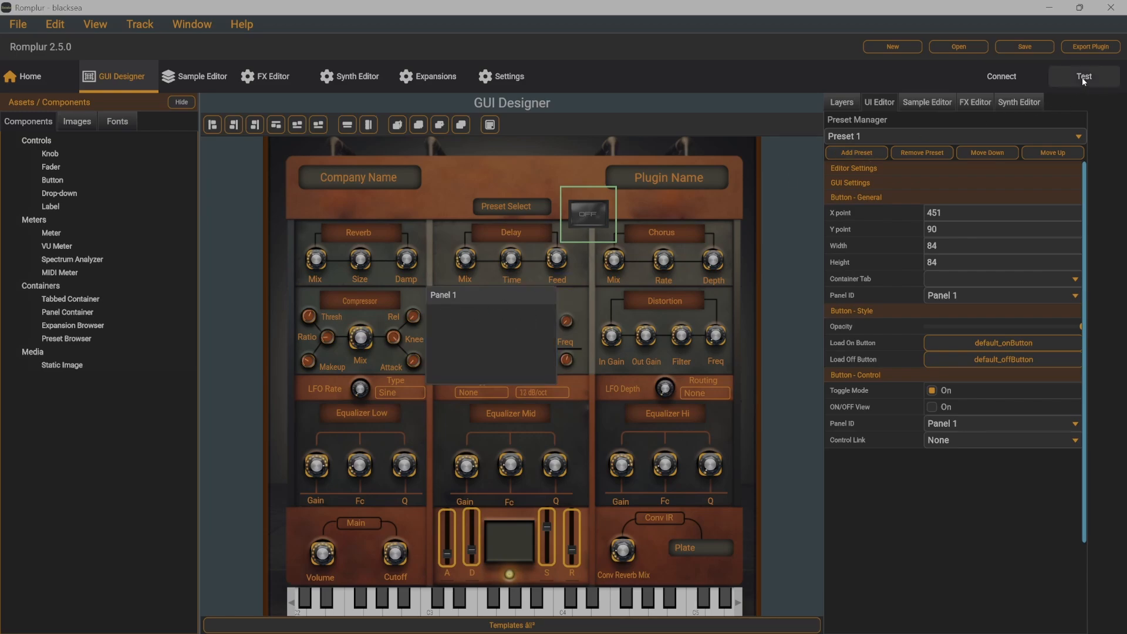
- Test the button in test mode by toggling Panel 1 on and off several times
{"action": "left_click", "coordinate": [589, 215]}
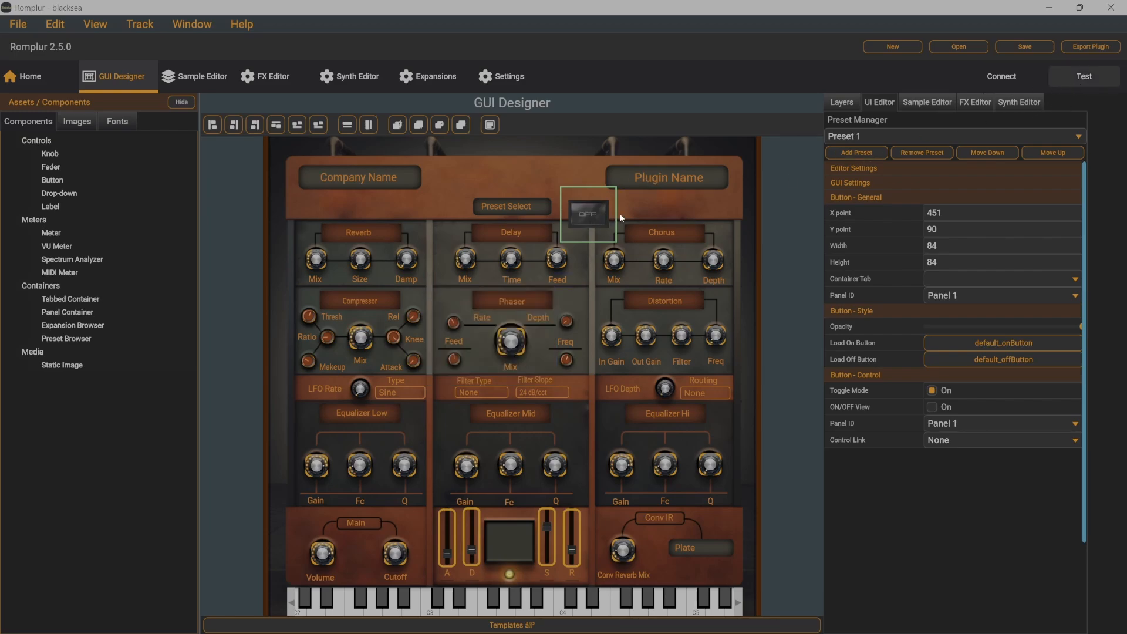
{"action": "left_click", "coordinate": [614, 213]}
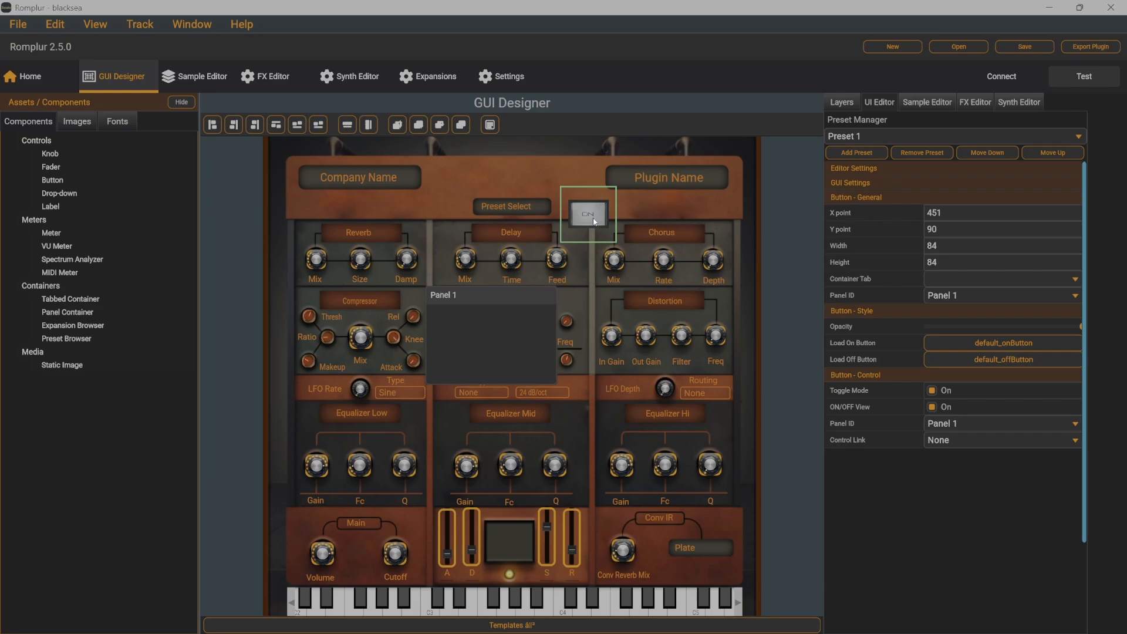
{"action": "left_click", "coordinate": [591, 216]}
{"action": "left_click", "coordinate": [592, 216]}
{"action": "left_click", "coordinate": [590, 208]}
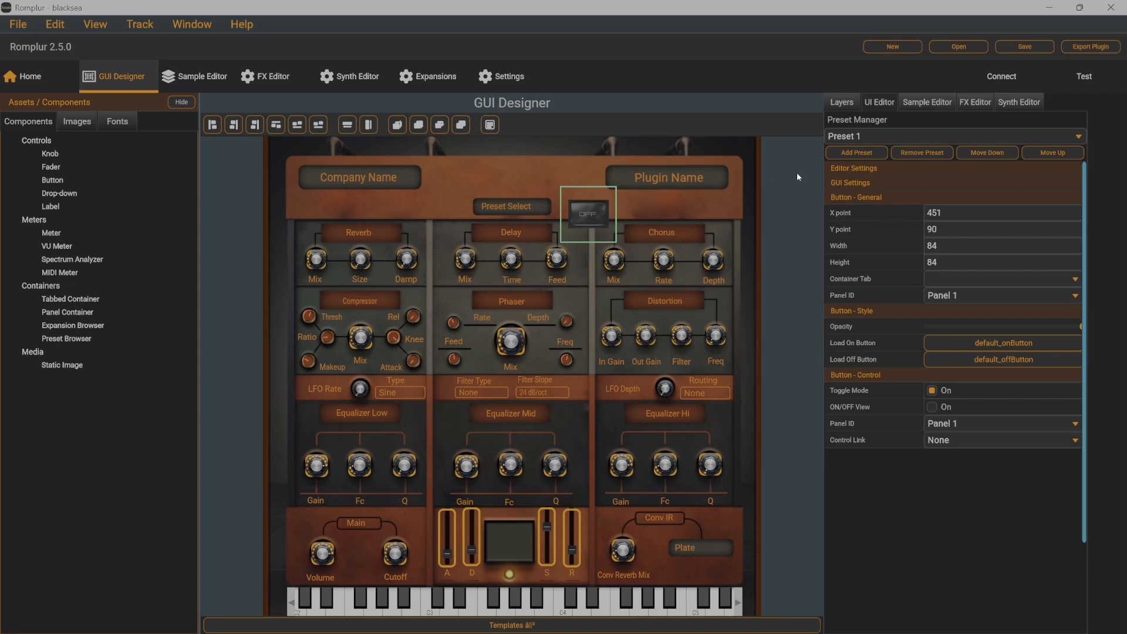
{"action": "left_click", "coordinate": [601, 228]}
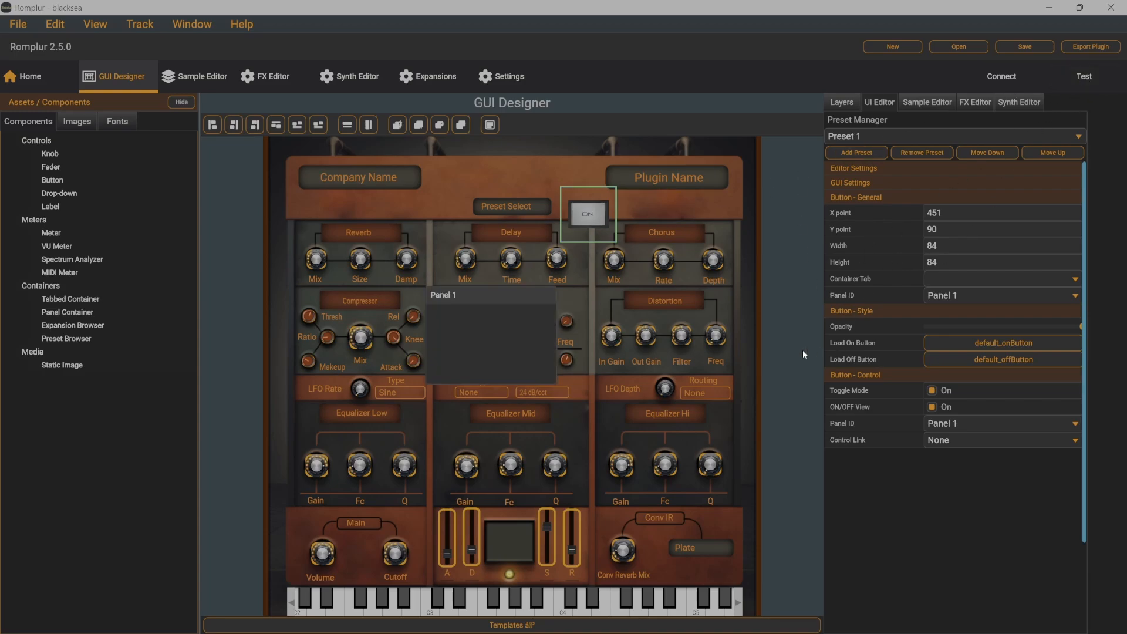
- Move Panel 1 to about X 177, Y 215 and add a knob asset inside it
{"action": "left_click", "coordinate": [498, 336]}
{"action": "left_click_drag", "start_coordinate": [477, 334], "coordinate": [419, 324]}
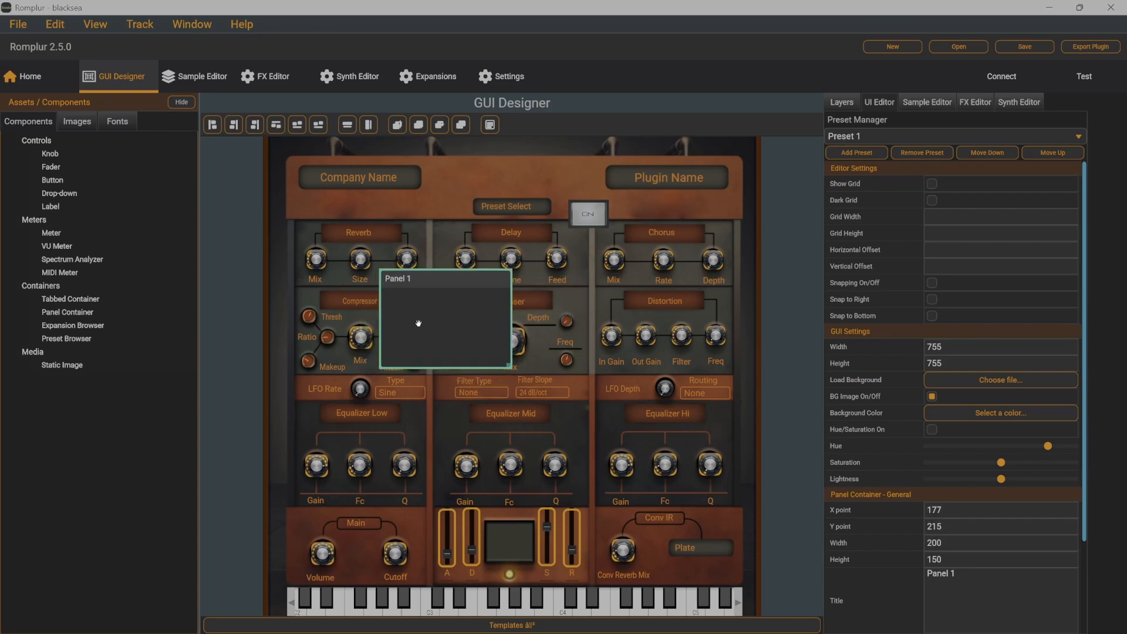
{"action": "right_click", "coordinate": [418, 324]}
{"action": "mouse_move", "coordinate": [455, 303]}
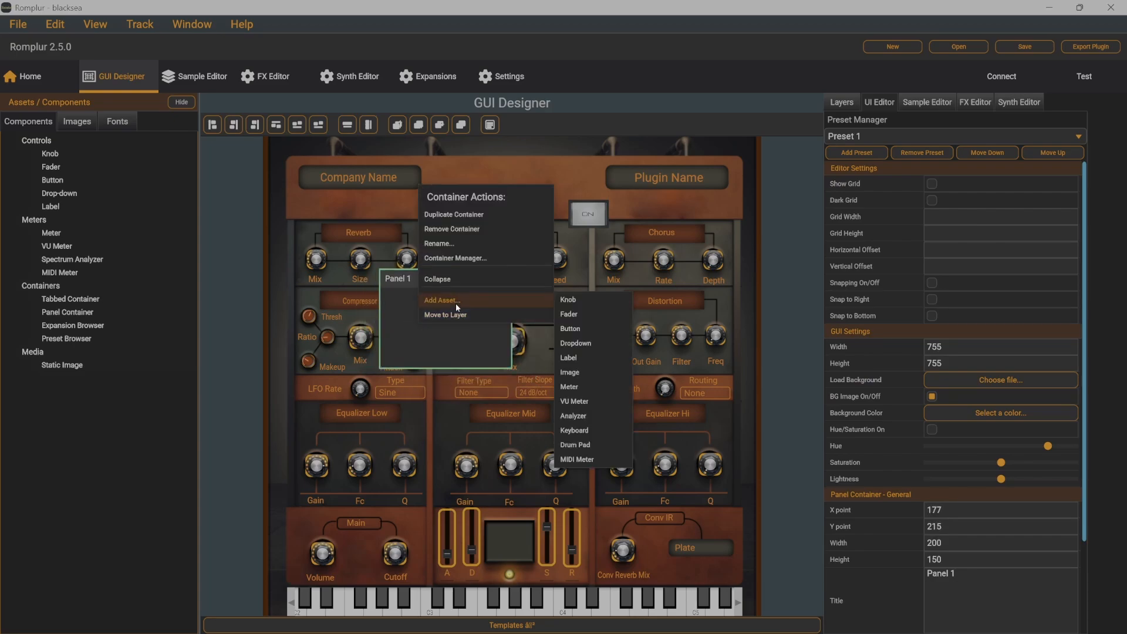
{"action": "left_click", "coordinate": [567, 300]}
- Resize the new knob and reposition it near the upper-right corner inside Panel 1
{"action": "right_click", "coordinate": [443, 332]}
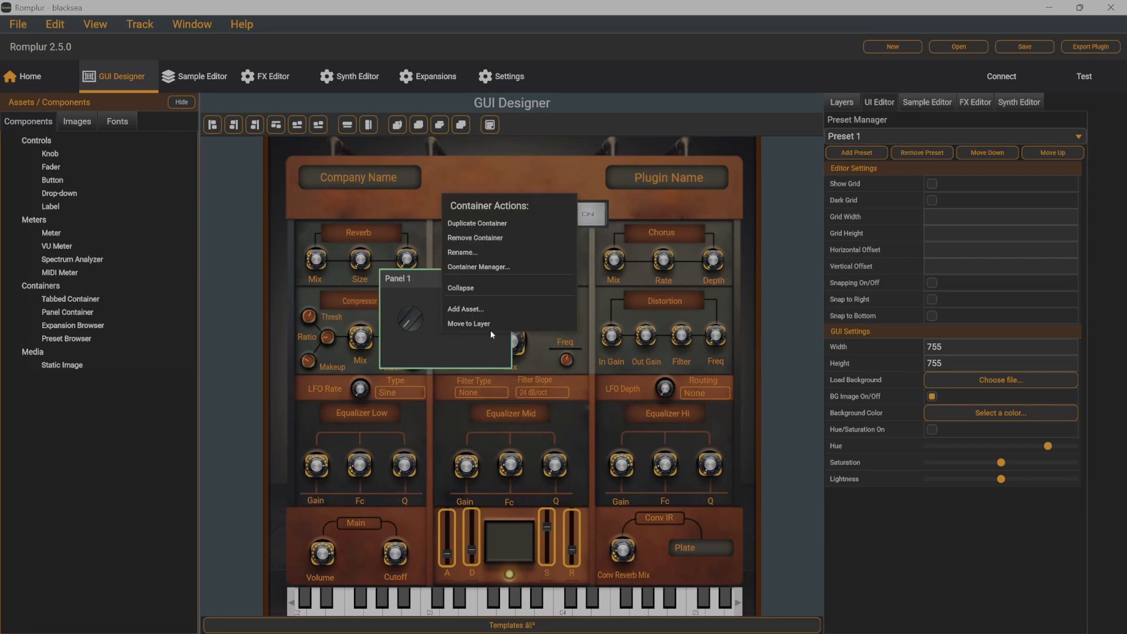
{"action": "mouse_move", "coordinate": [485, 311]}
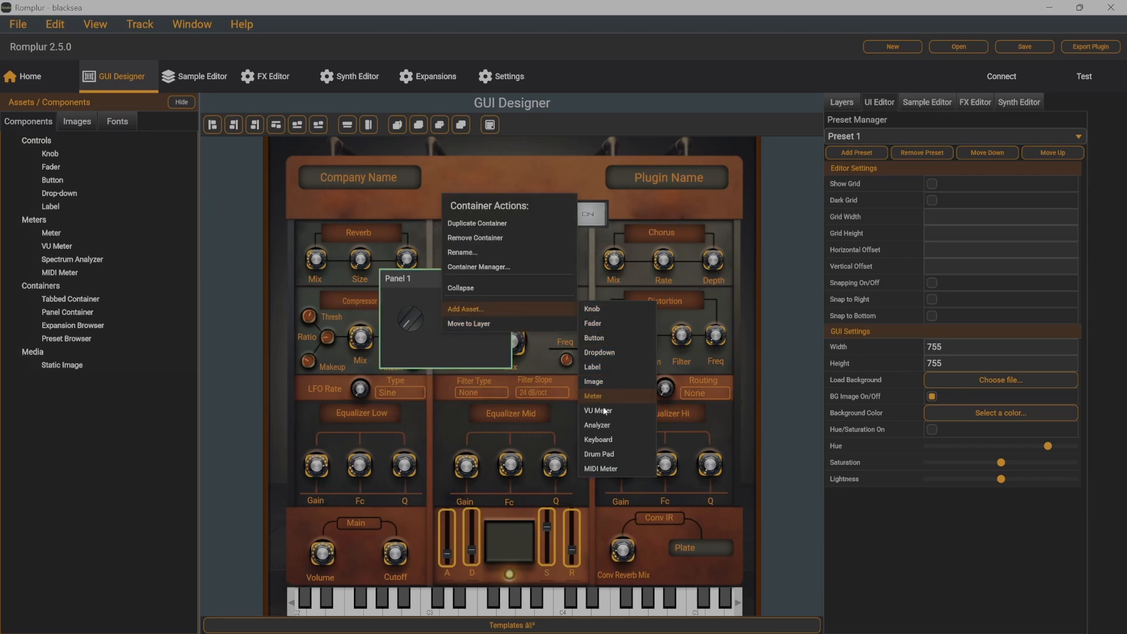
{"action": "key", "text": "Escape"}
{"action": "left_click", "coordinate": [445, 338]}
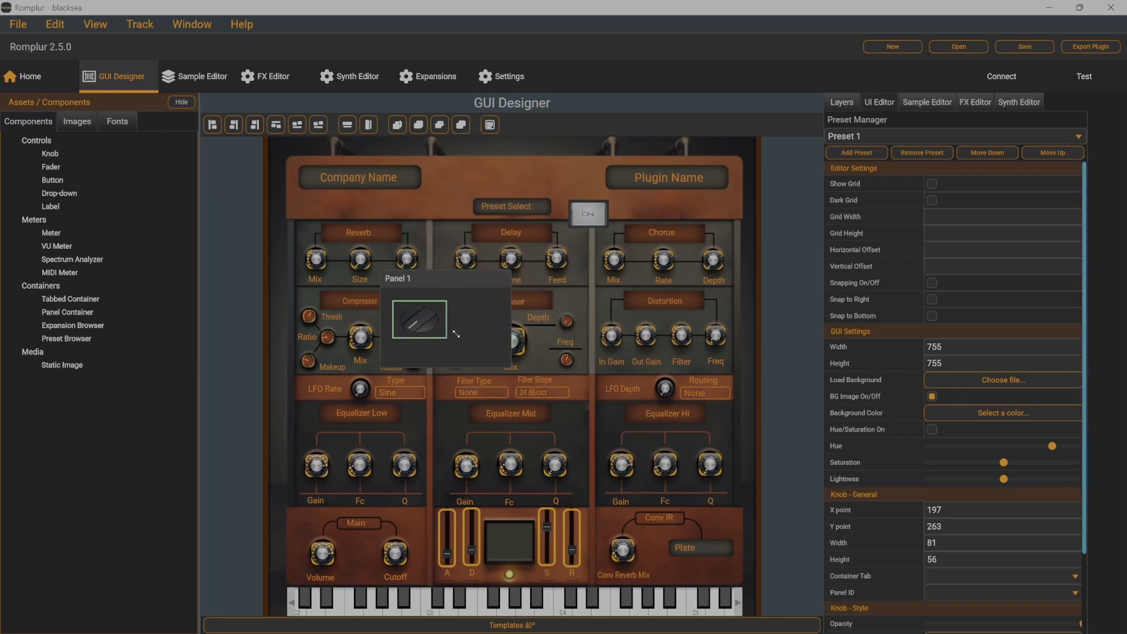
{"action": "left_click_drag", "start_coordinate": [456, 334], "coordinate": [471, 311]}
- Add a label about 38 by 35 inside Panel 1 and move the panel to about X 214, Y 251
{"action": "left_click", "coordinate": [435, 344]}
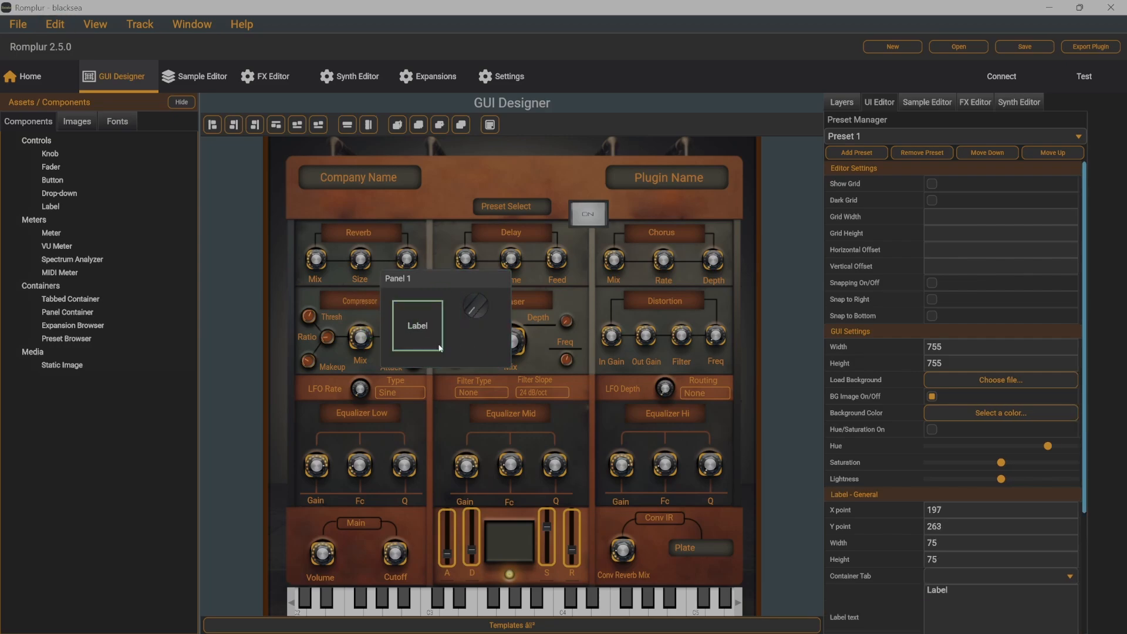
{"action": "left_click_drag", "start_coordinate": [439, 348], "coordinate": [419, 325]}
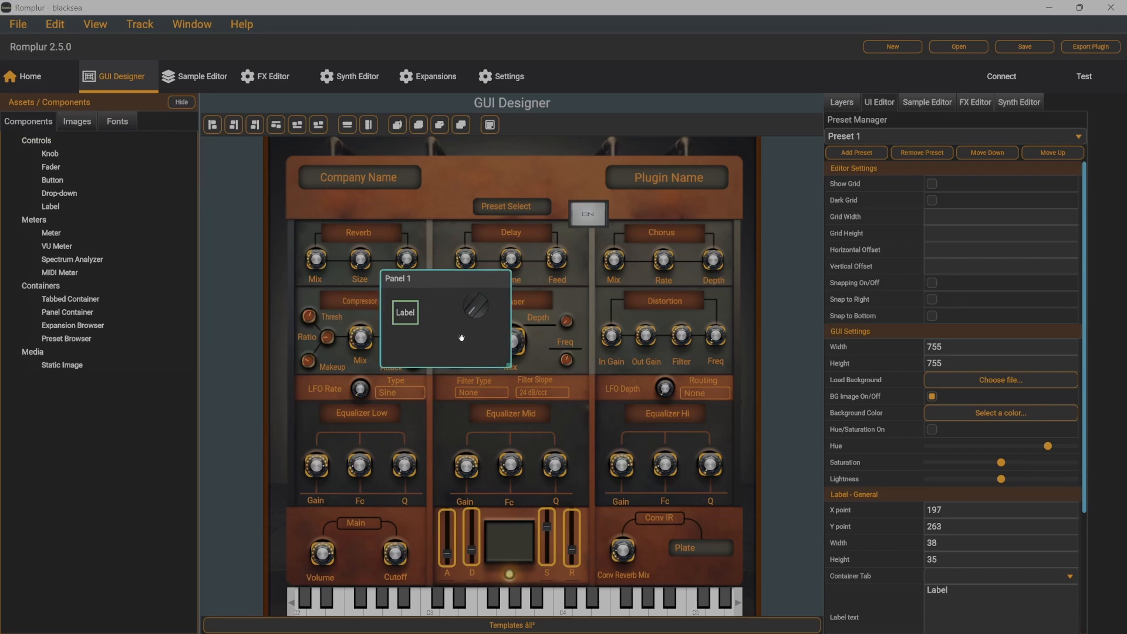
{"action": "left_click_drag", "start_coordinate": [451, 350], "coordinate": [483, 374]}
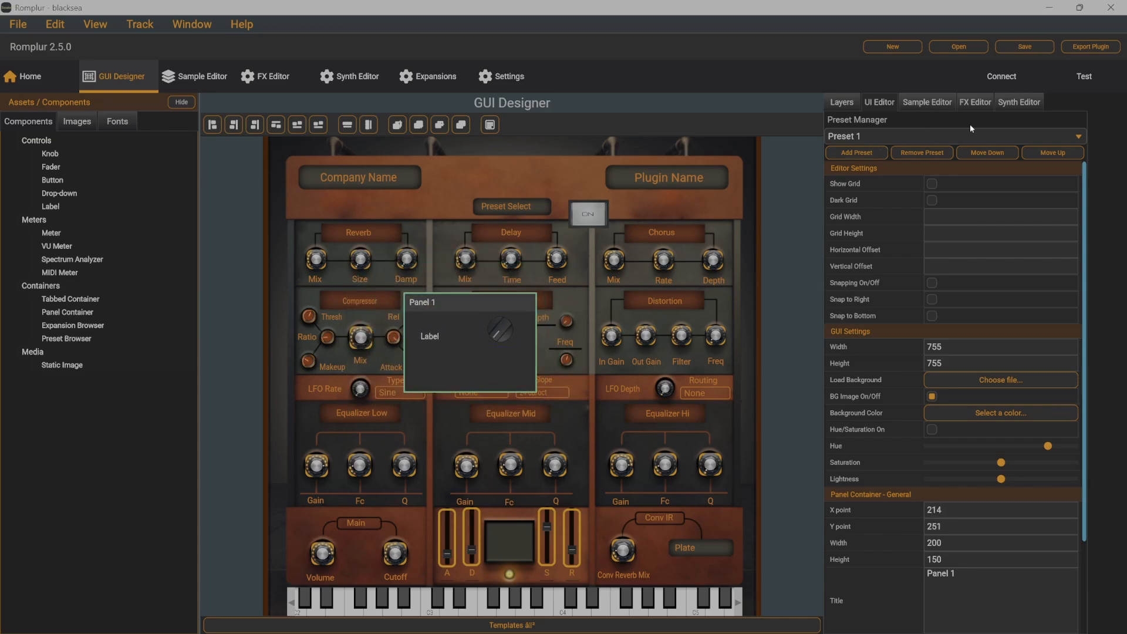
- Test how the button shows and hides Panel 1 now that it contains a knob and a label
{"action": "left_click", "coordinate": [1083, 79]}
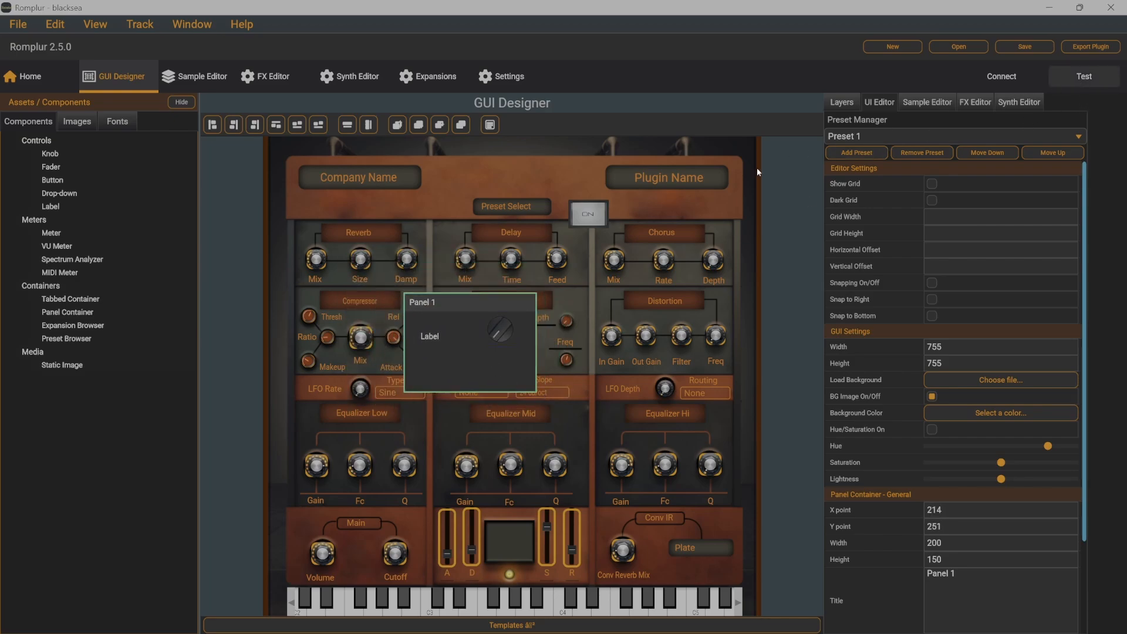
{"action": "left_click", "coordinate": [592, 213]}
{"action": "left_click", "coordinate": [593, 213]}
{"action": "left_click", "coordinate": [593, 212]}
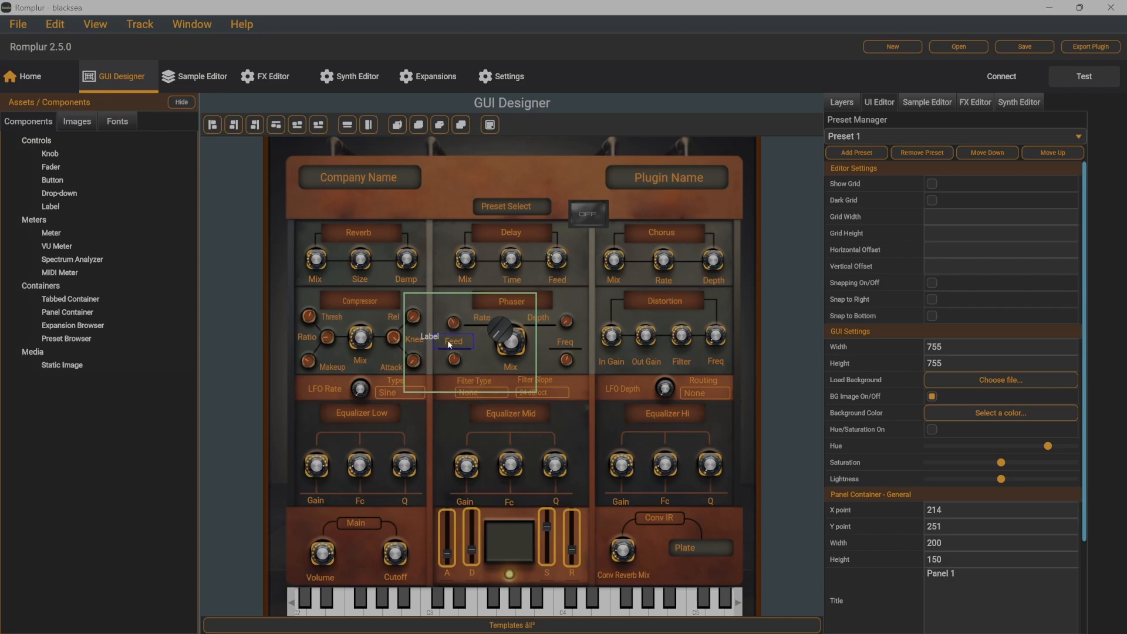
{"action": "left_click", "coordinate": [591, 216]}
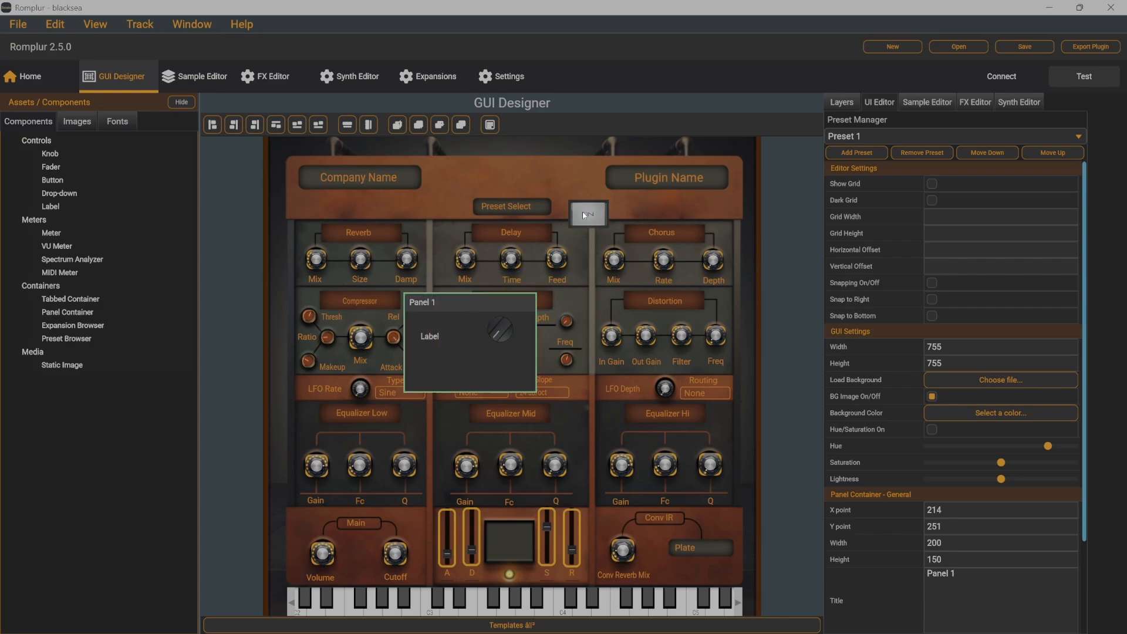
{"action": "left_click", "coordinate": [583, 212]}
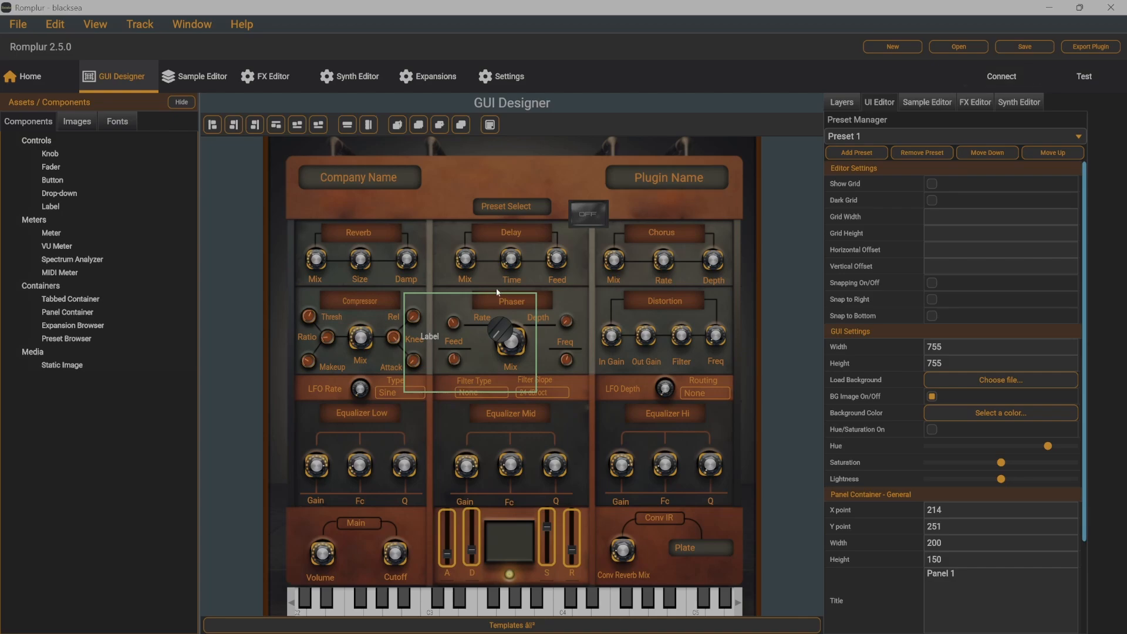
- Delete Panel 1 and remove the label and knob that were added to it
{"action": "left_click_drag", "start_coordinate": [477, 301], "coordinate": [462, 280]}
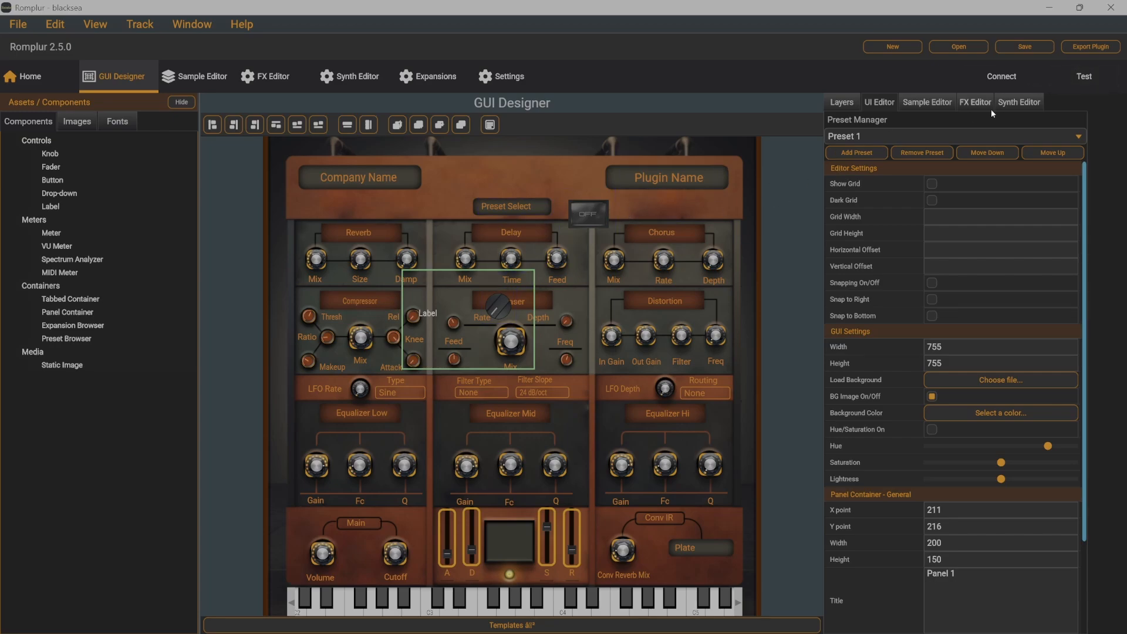
{"action": "right_click", "coordinate": [461, 298]}
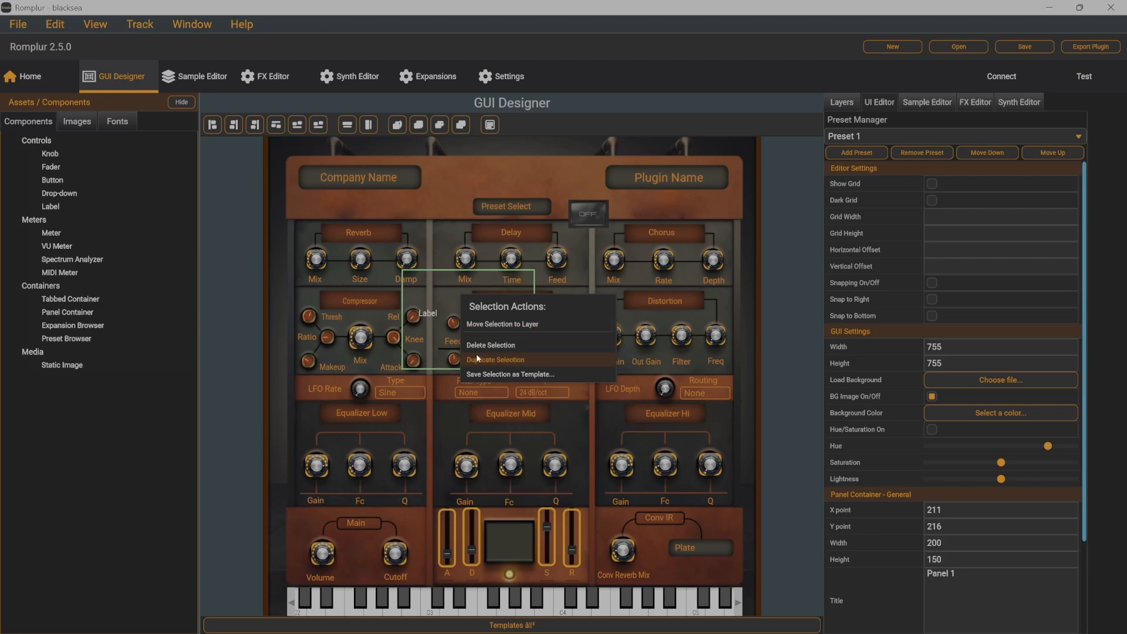
{"action": "left_click", "coordinate": [496, 345]}
{"action": "left_click", "coordinate": [427, 318]}
{"action": "right_click", "coordinate": [426, 317]}
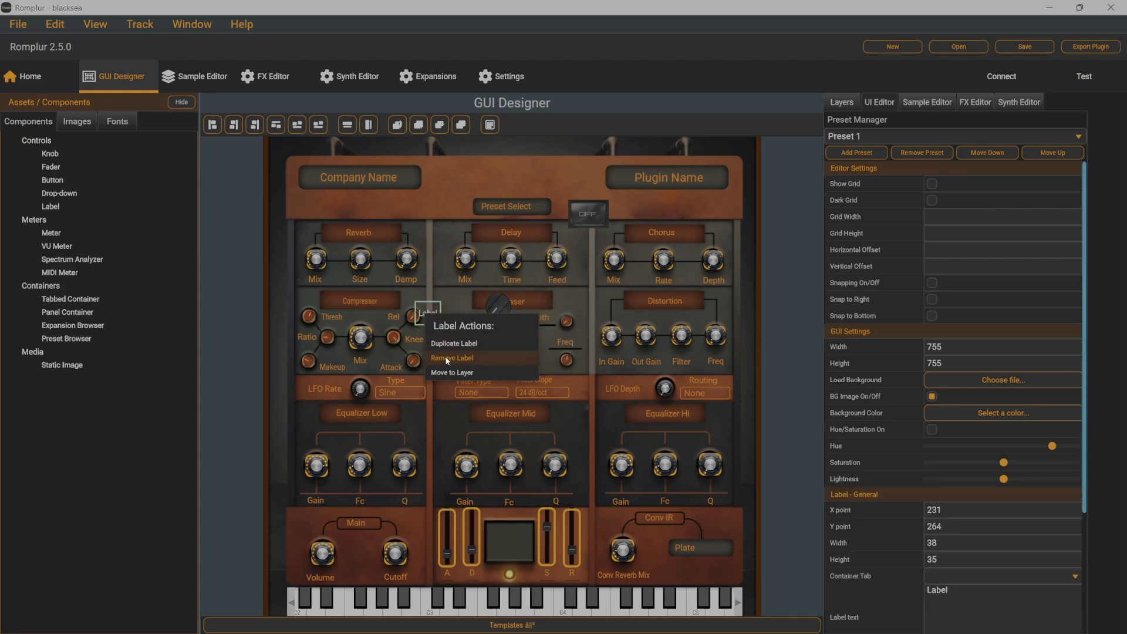
{"action": "left_click", "coordinate": [452, 358]}
{"action": "right_click", "coordinate": [503, 312]}
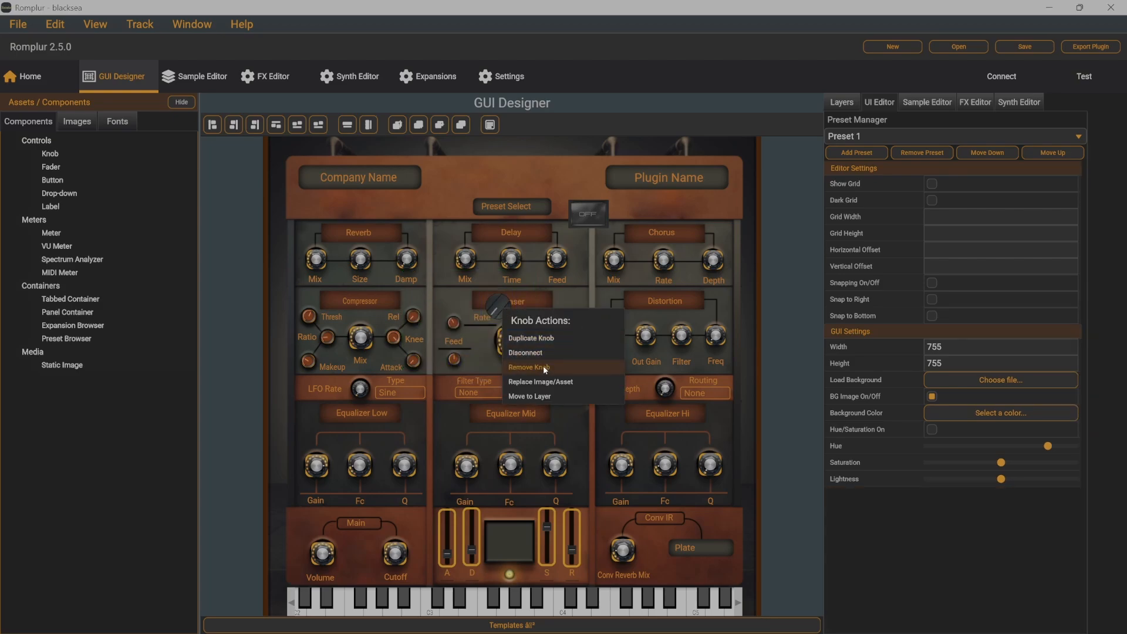
{"action": "left_click", "coordinate": [531, 367]}
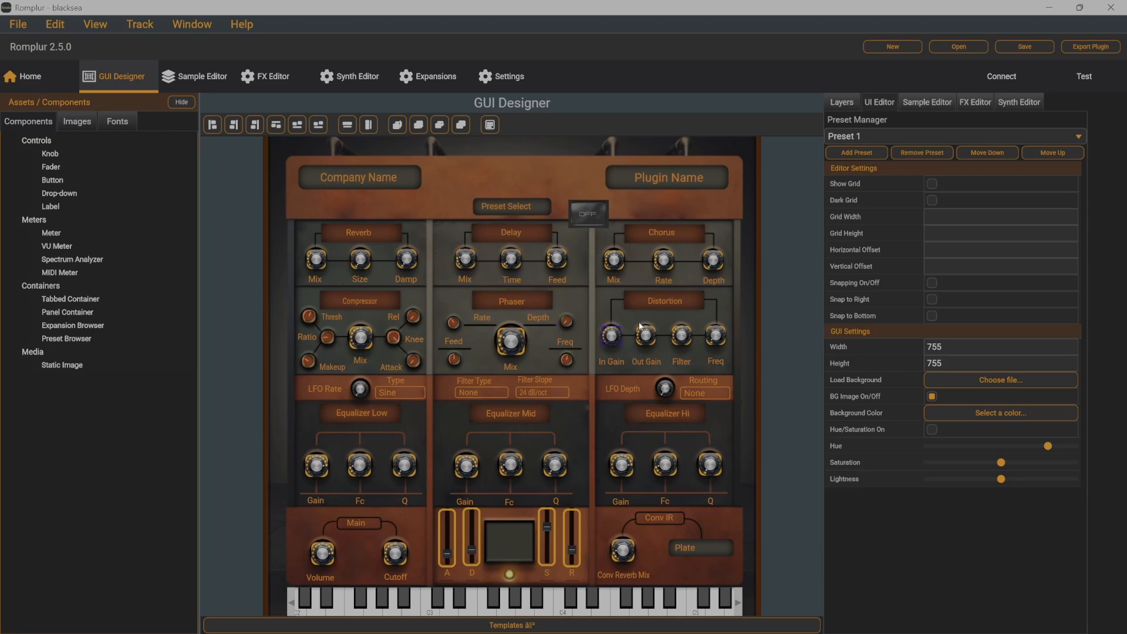
- Look at the replacement image chooser for the Delay section's Mix knob and close it without choosing a file
{"action": "right_click", "coordinate": [467, 264]}
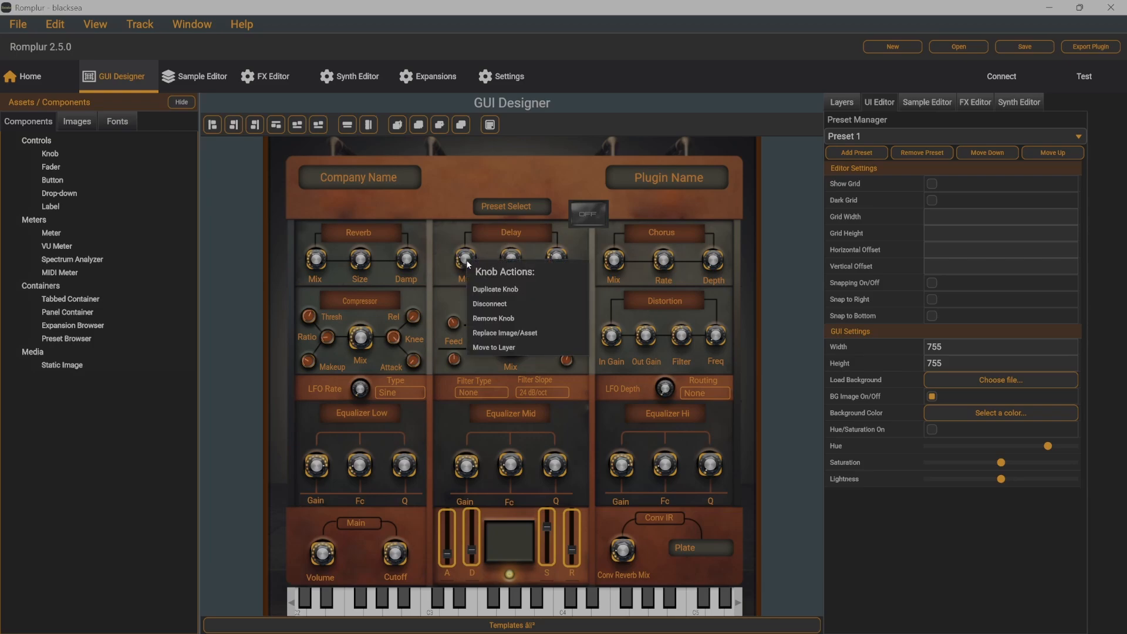
{"action": "left_click", "coordinate": [505, 333]}
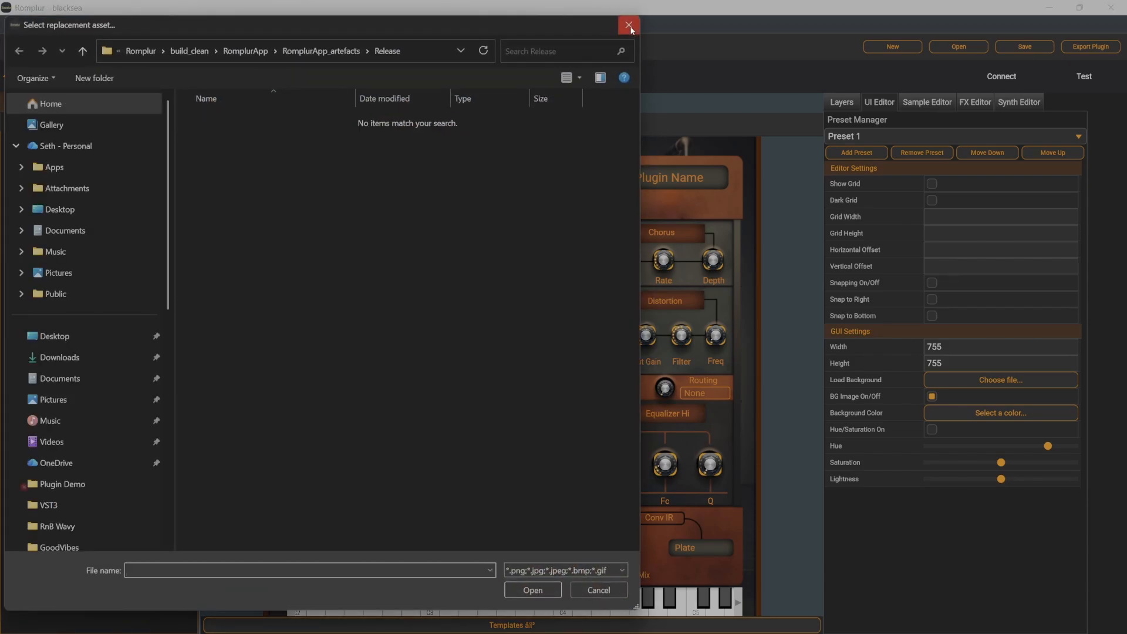
{"action": "left_click", "coordinate": [628, 25]}
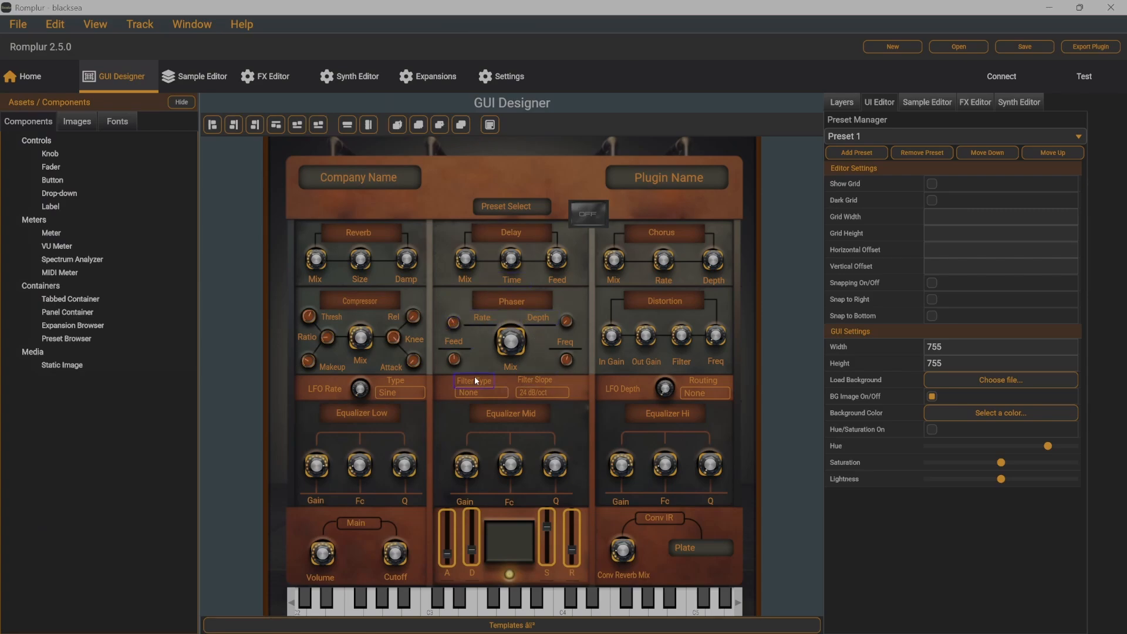
- Examine the Phaser Mix knob's available actions and its general, style and control properties
{"action": "right_click", "coordinate": [510, 343]}
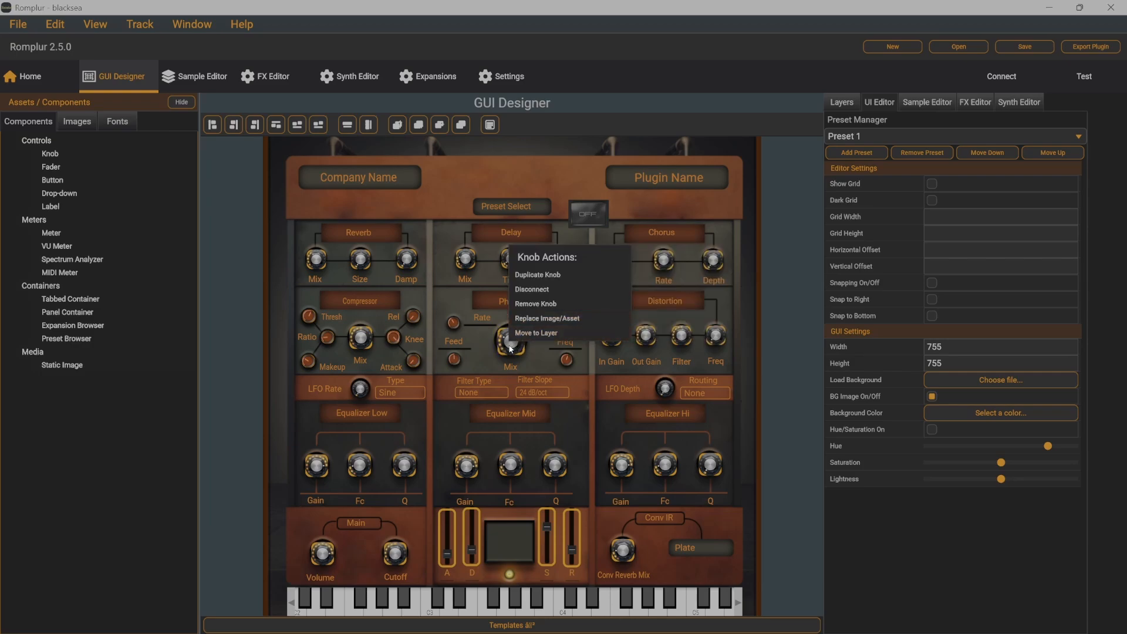
{"action": "left_click", "coordinate": [510, 346]}
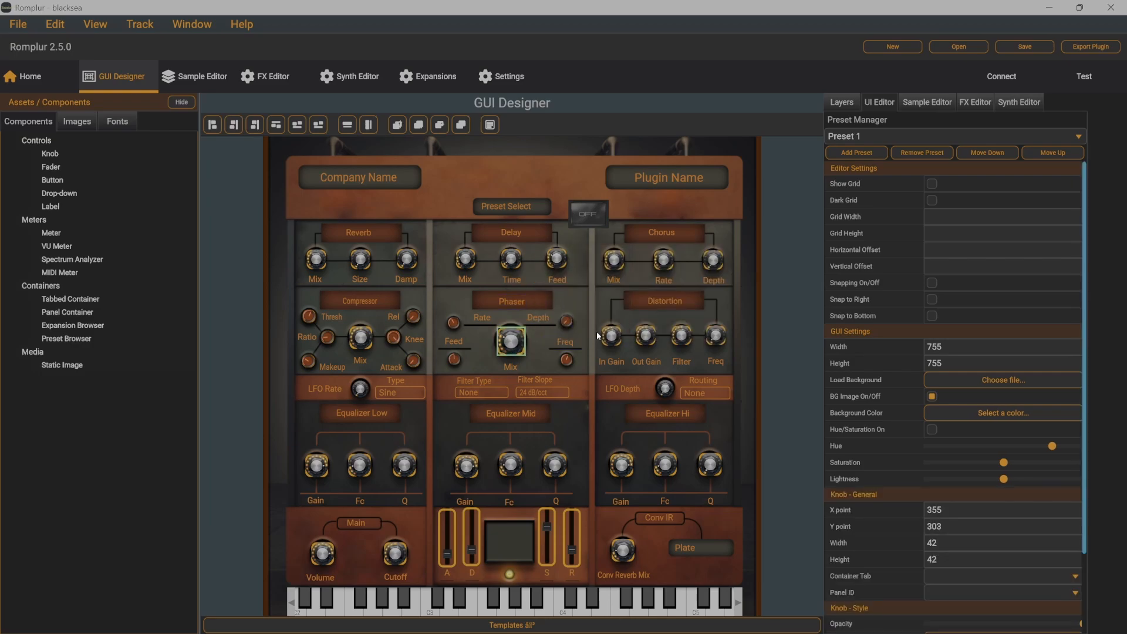
{"action": "left_click", "coordinate": [864, 171]}
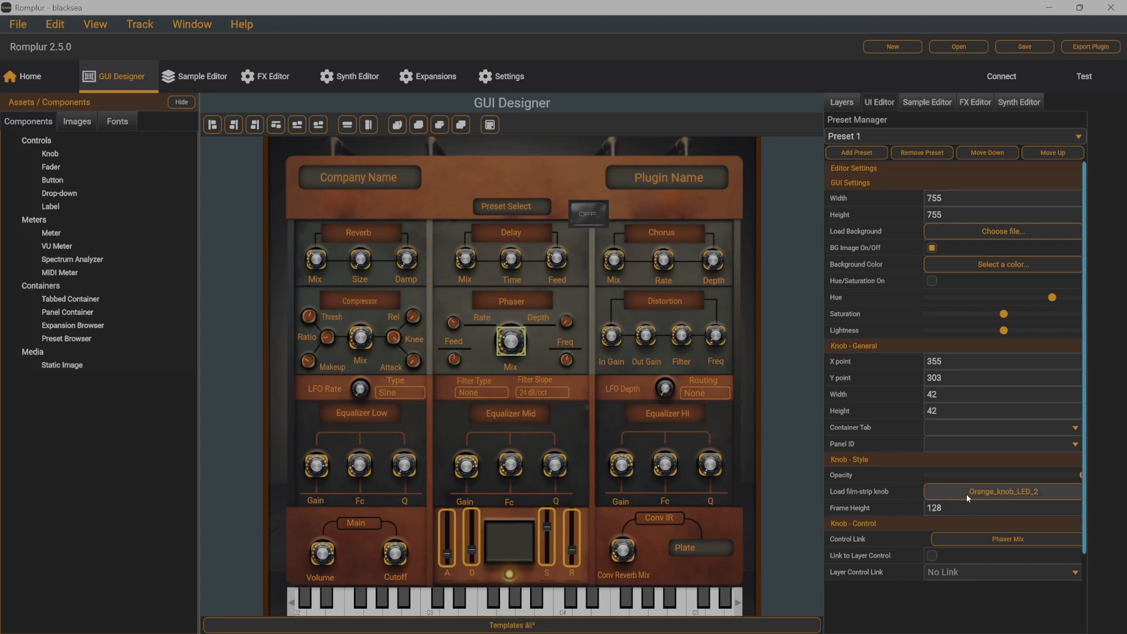
{"action": "right_click", "coordinate": [511, 344]}
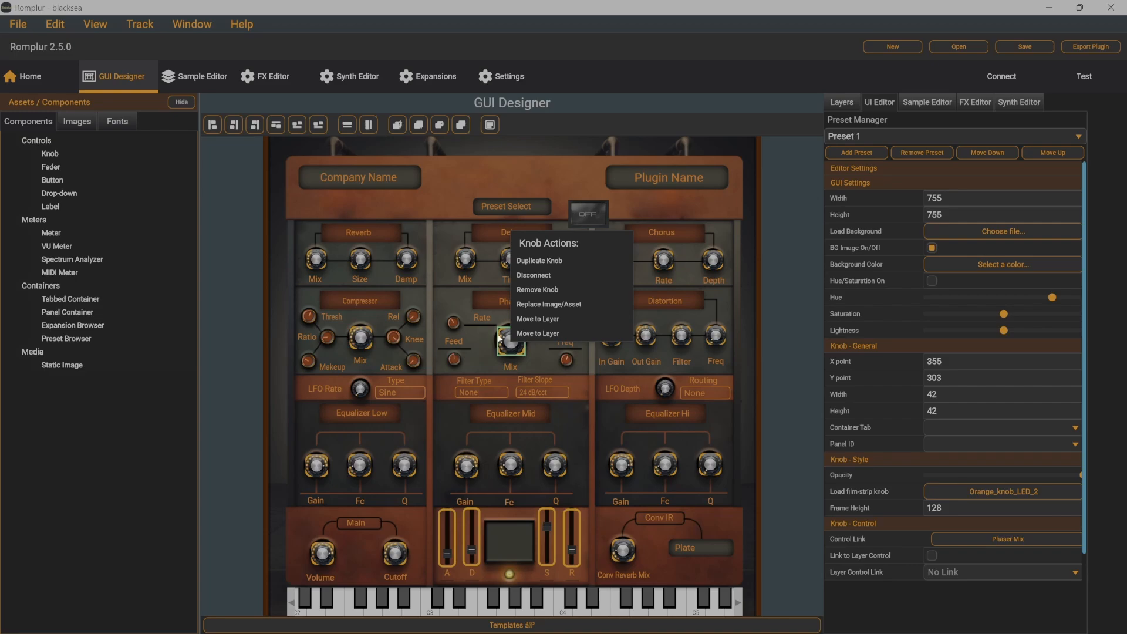
- Open the layers list and slightly lower the opacity of the Preset Browser layer
{"action": "mouse_move", "coordinate": [533, 329]}
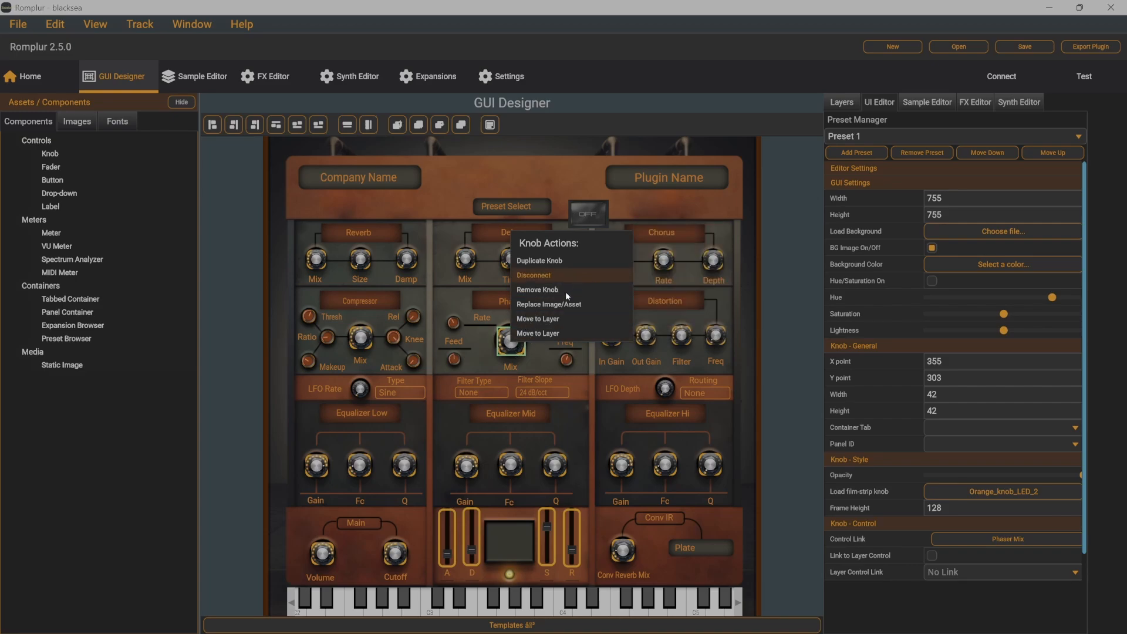
{"action": "left_click", "coordinate": [843, 99]}
{"action": "left_click", "coordinate": [842, 102]}
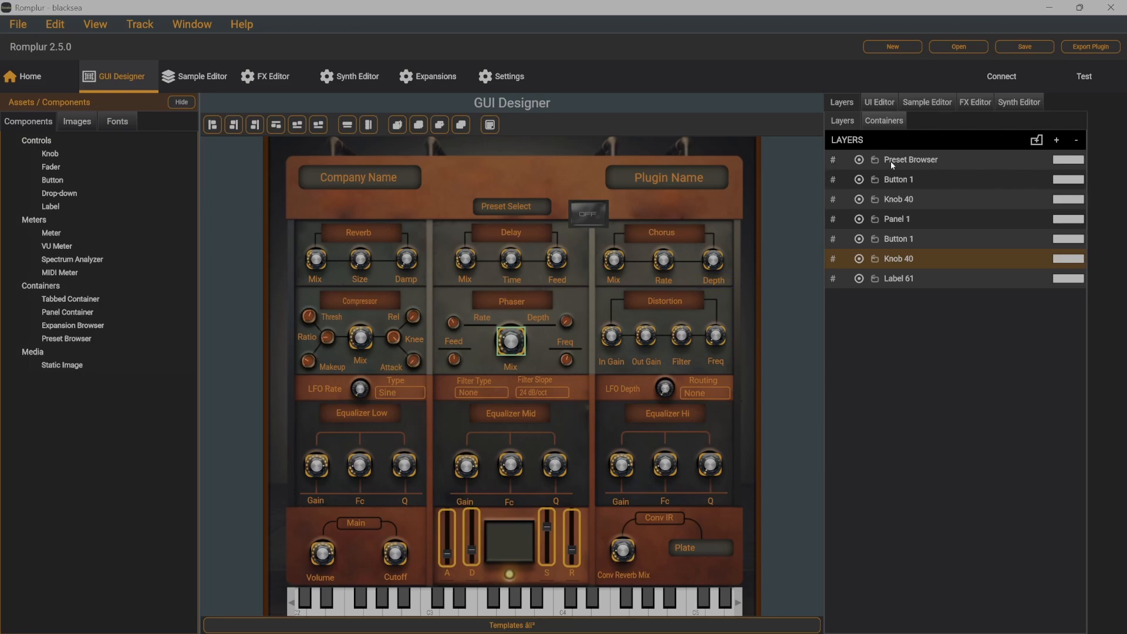
{"action": "left_click", "coordinate": [958, 180]}
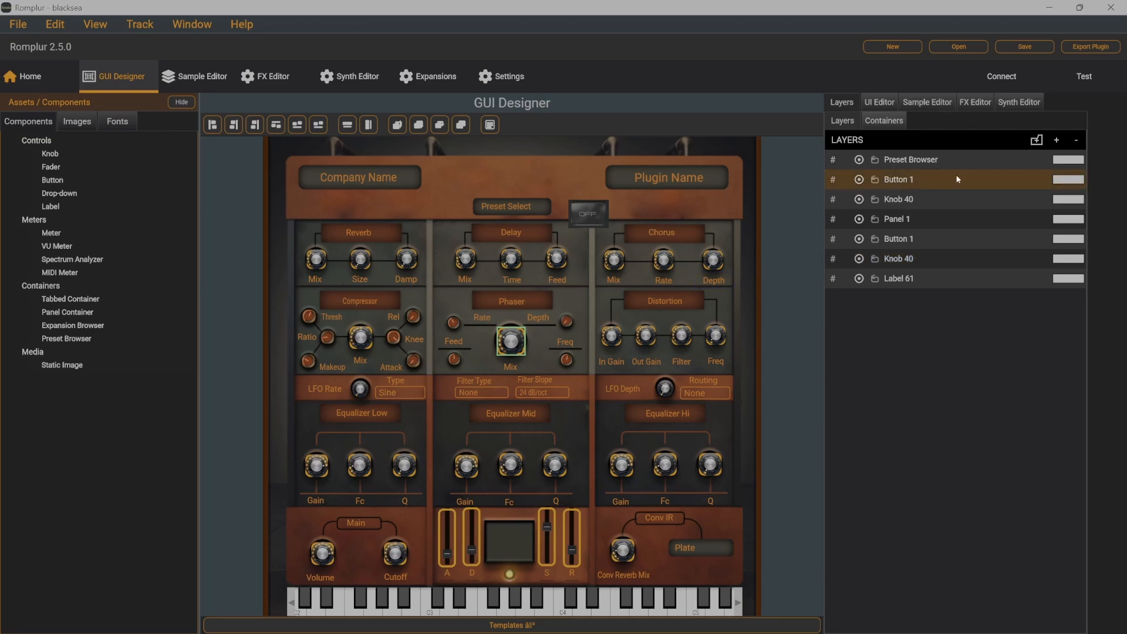
{"action": "left_click", "coordinate": [611, 336]}
{"action": "left_click", "coordinate": [1074, 219]}
{"action": "left_click", "coordinate": [1079, 159]}
- Hide the upper Button 1, Knob 40 and Panel 1 layers and show all three again
{"action": "left_click", "coordinate": [859, 179]}
{"action": "left_click", "coordinate": [859, 199]}
{"action": "left_click", "coordinate": [859, 219]}
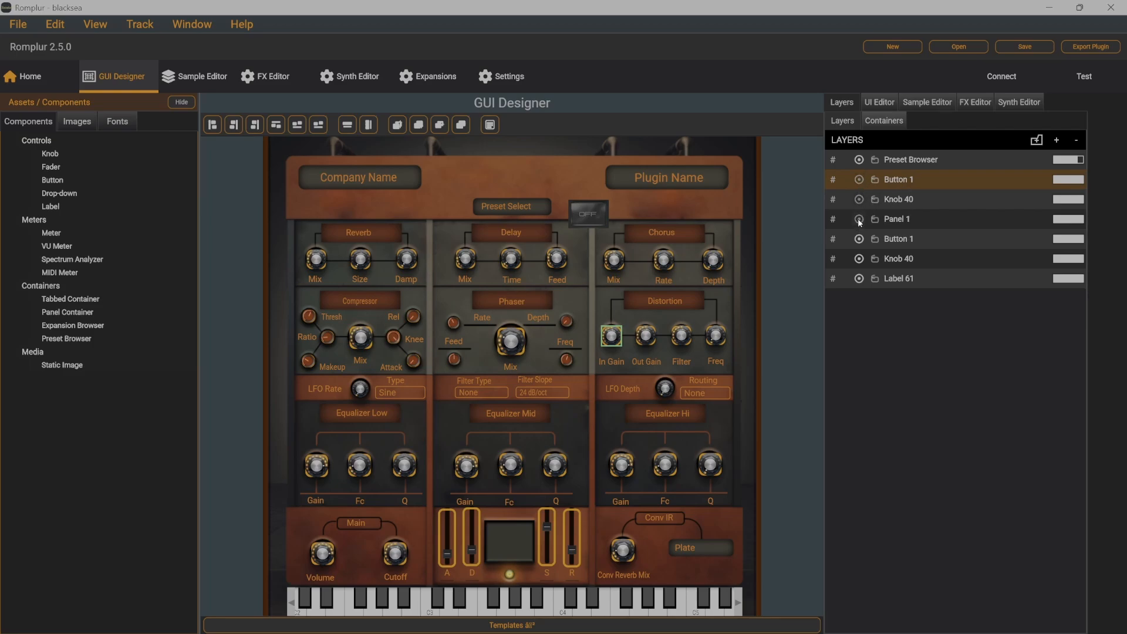
{"action": "left_click", "coordinate": [859, 219]}
{"action": "left_click", "coordinate": [858, 199]}
{"action": "left_click", "coordinate": [859, 179]}
- Move the Button 1 layer above Preset Browser and add a new layer group
{"action": "mouse_move", "coordinate": [921, 158]}
{"action": "left_mouse_down"}
{"action": "mouse_move", "coordinate": [913, 217]}
{"action": "mouse_move", "coordinate": [916, 157]}
{"action": "left_mouse_up"}
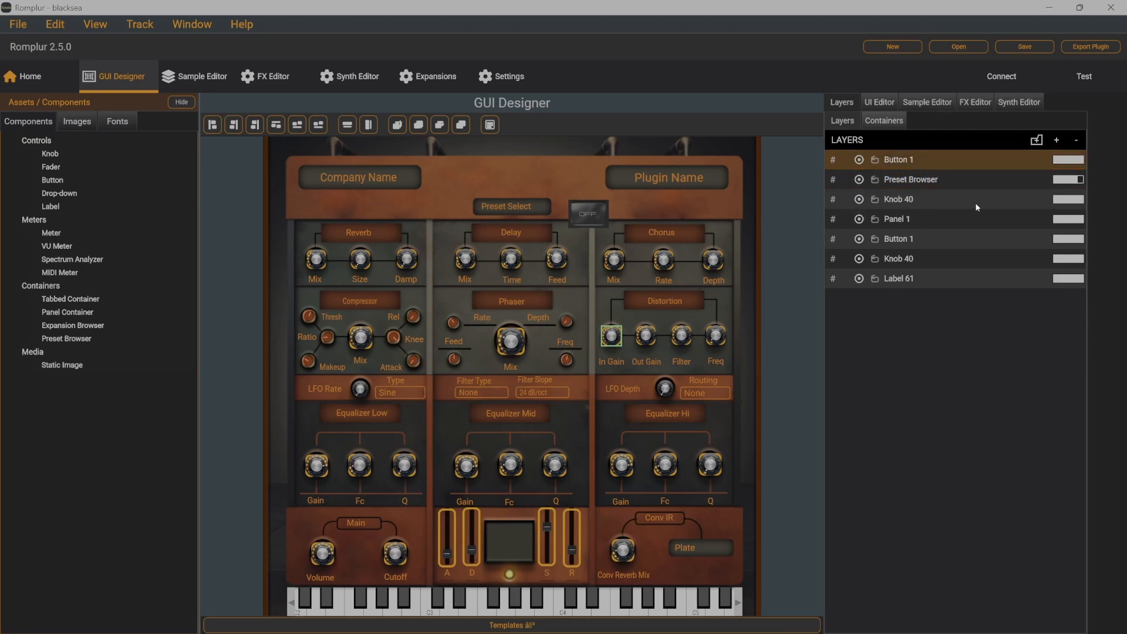
{"action": "left_click", "coordinate": [1037, 141]}
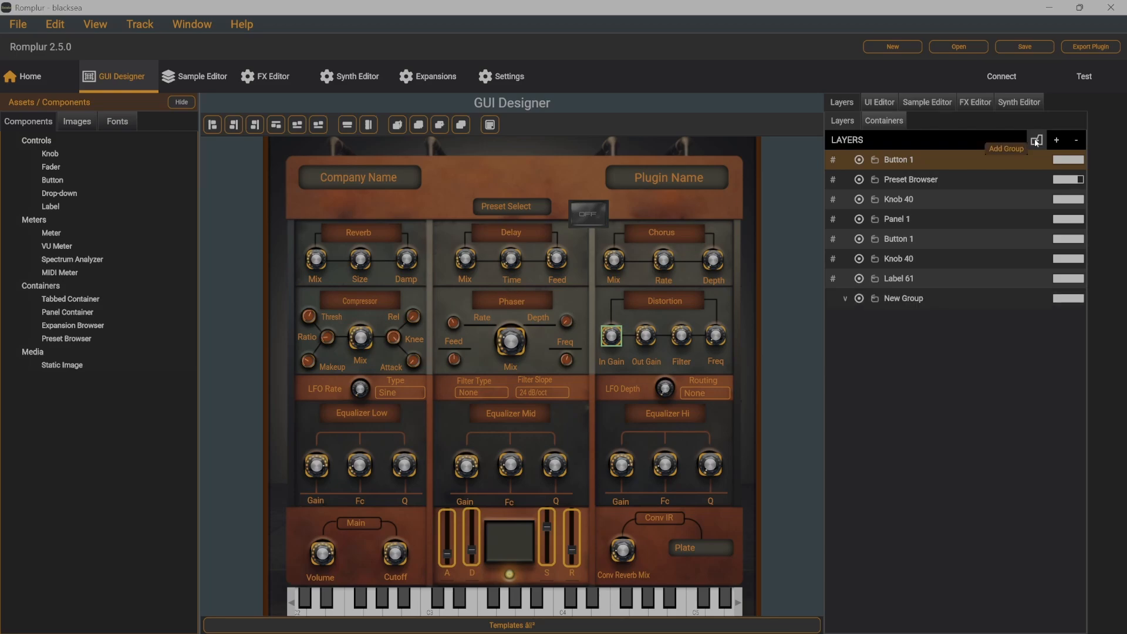
{"action": "left_click", "coordinate": [845, 298]}
- Move the Label 61 layer into New Group, and collapse and expand the group
{"action": "left_click", "coordinate": [914, 282]}
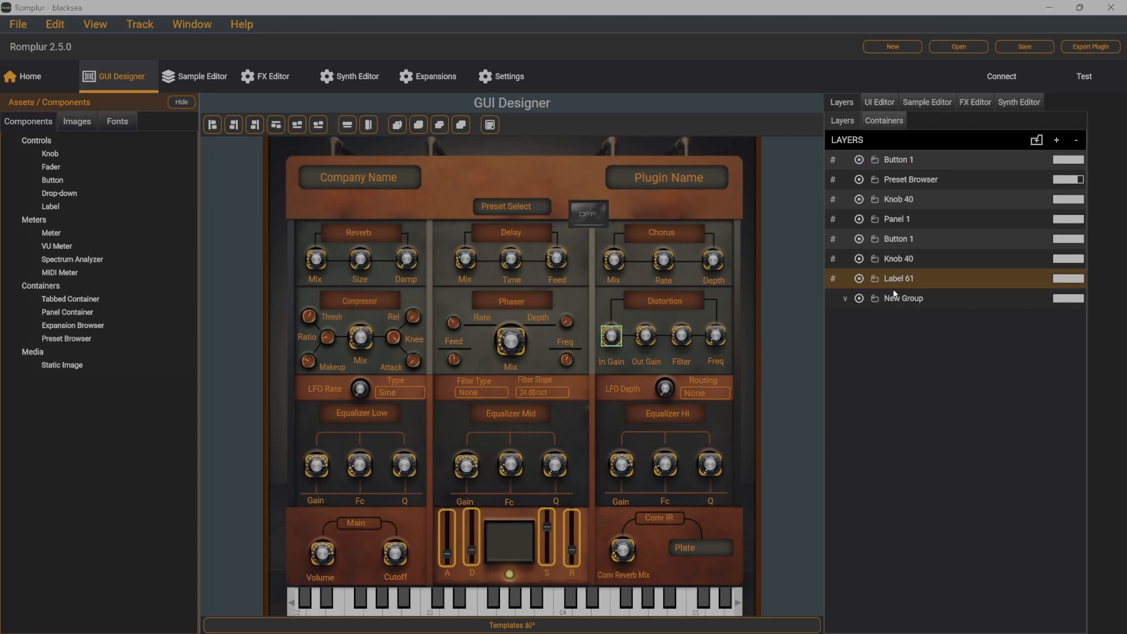
{"action": "right_click", "coordinate": [893, 283]}
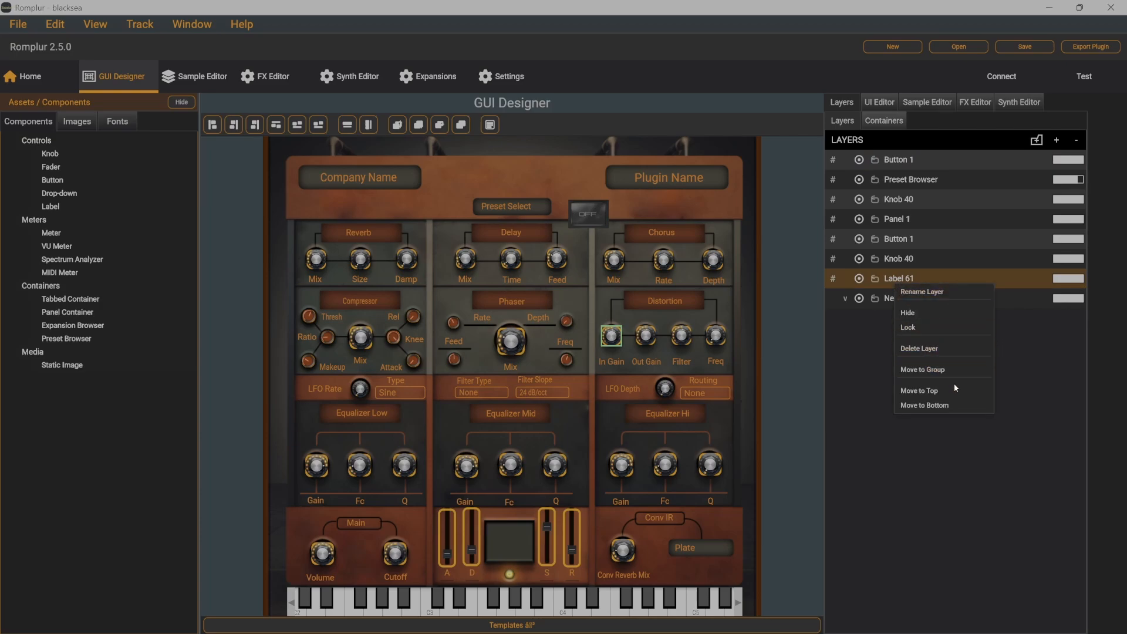
{"action": "mouse_move", "coordinate": [934, 369]}
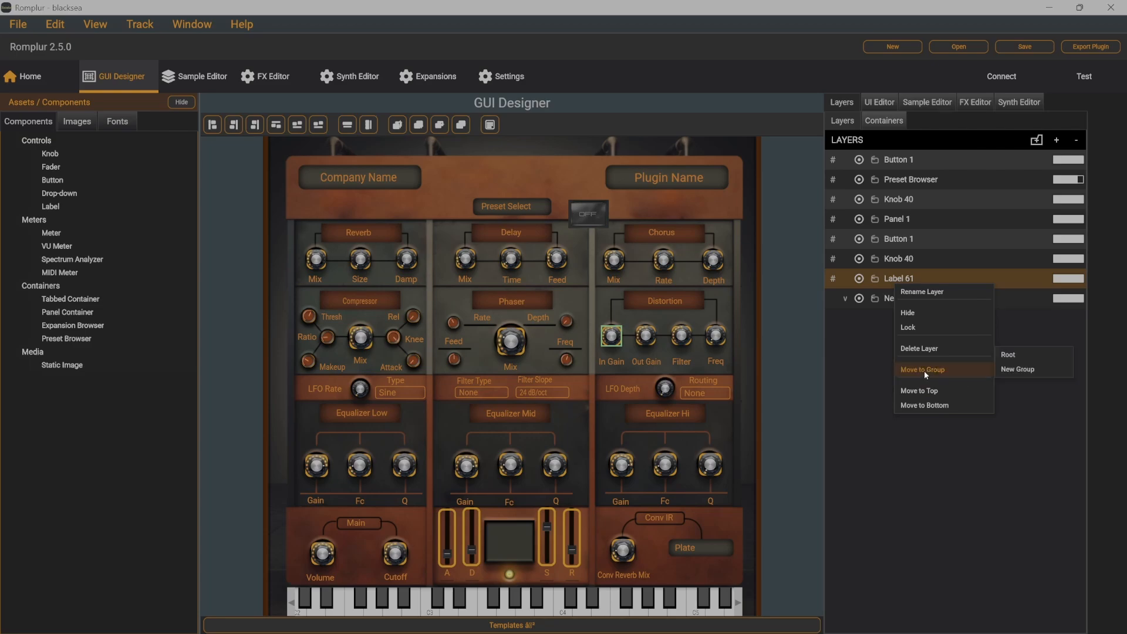
{"action": "left_click", "coordinate": [1011, 368]}
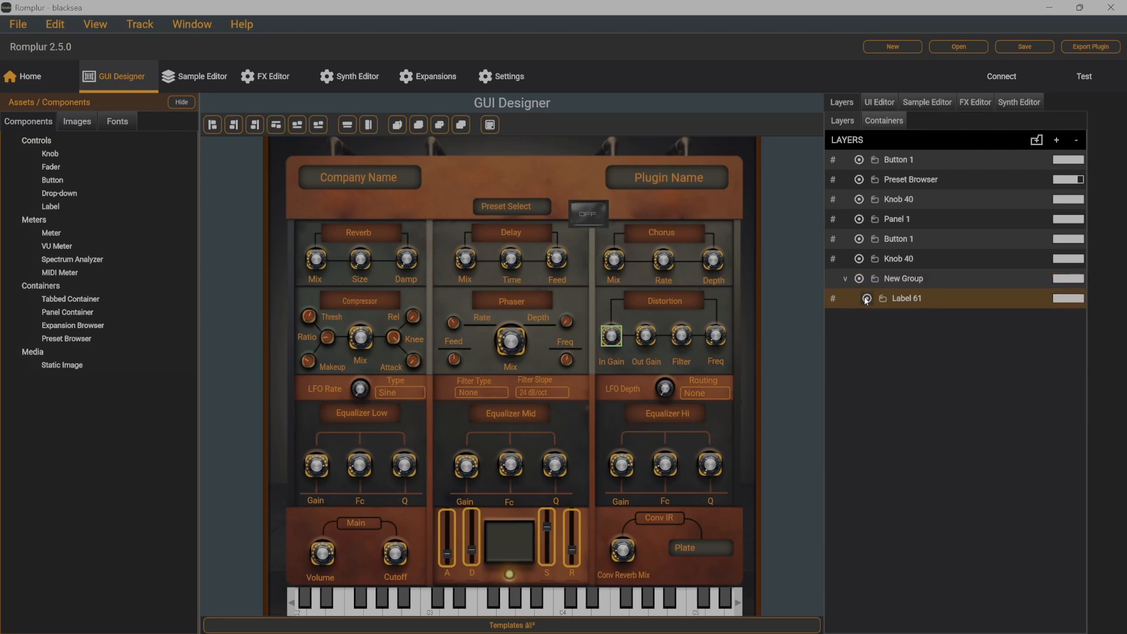
{"action": "left_click", "coordinate": [848, 279]}
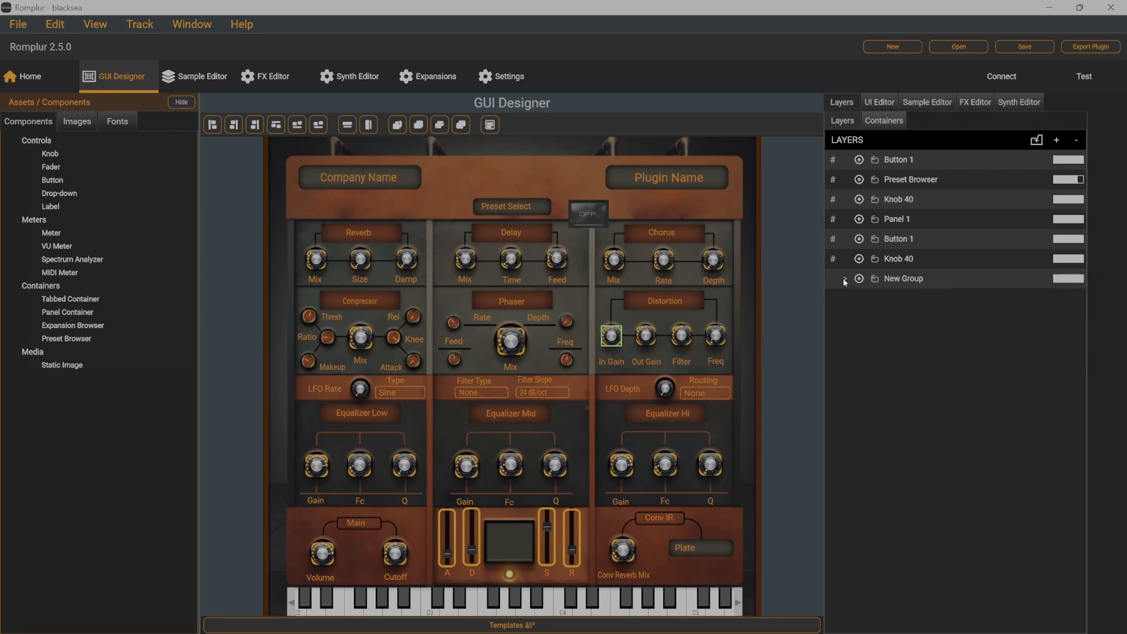
{"action": "left_click", "coordinate": [843, 277]}
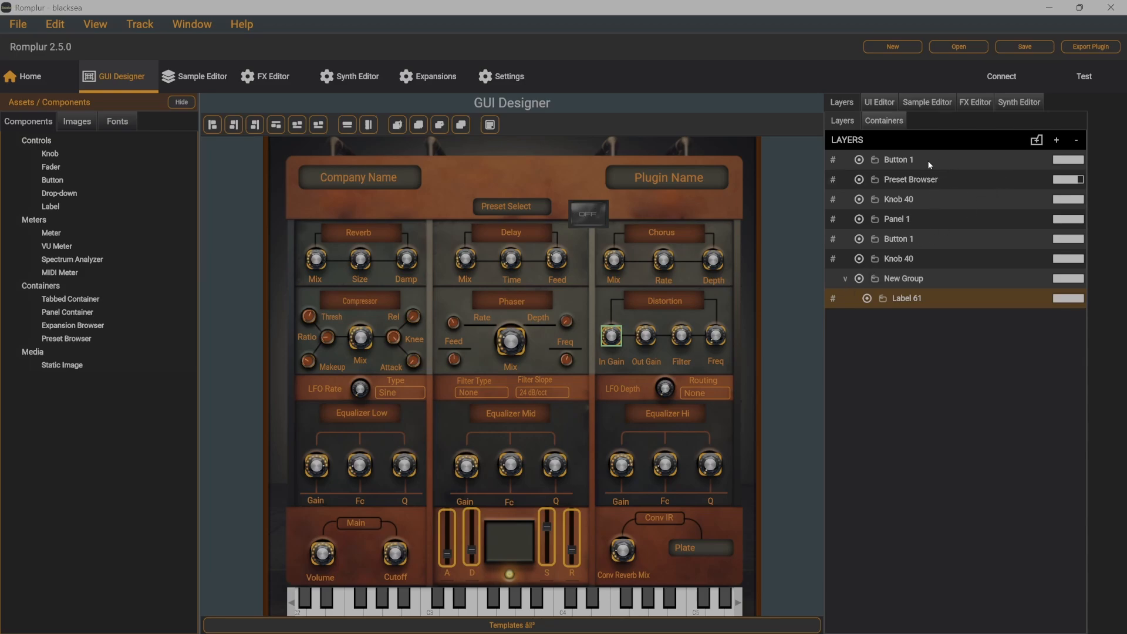
- Add two panel containers and place them at about X 348, Y 172 and about X 108, Y 163 on the plugin interface
{"action": "left_click", "coordinate": [898, 121]}
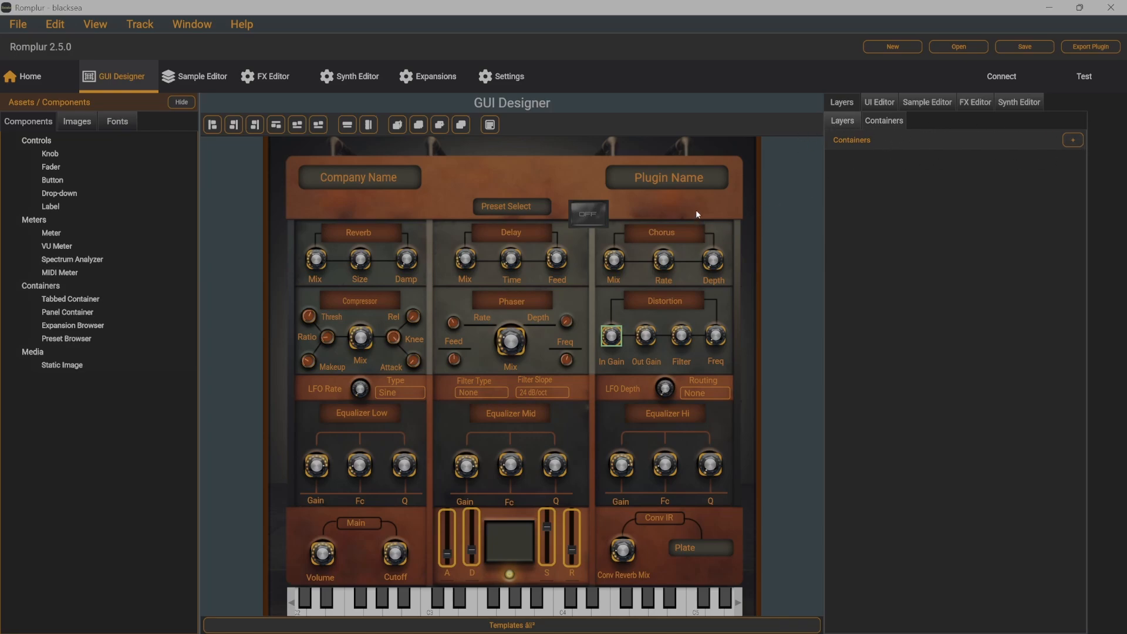
{"action": "left_click", "coordinate": [1072, 141]}
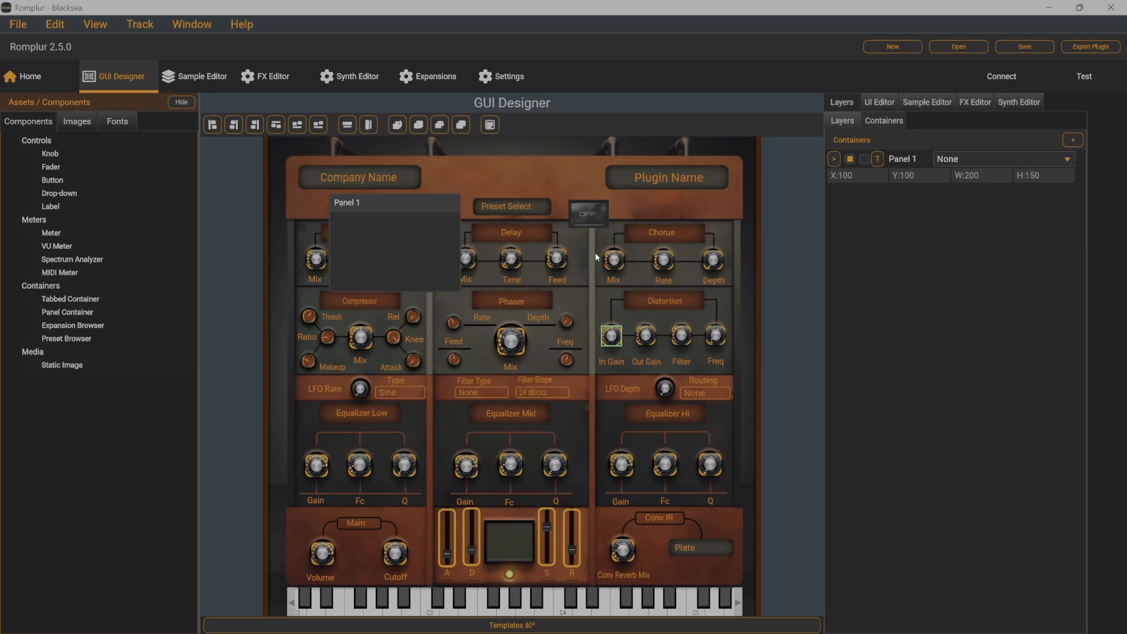
{"action": "left_click_drag", "start_coordinate": [387, 214], "coordinate": [403, 233]}
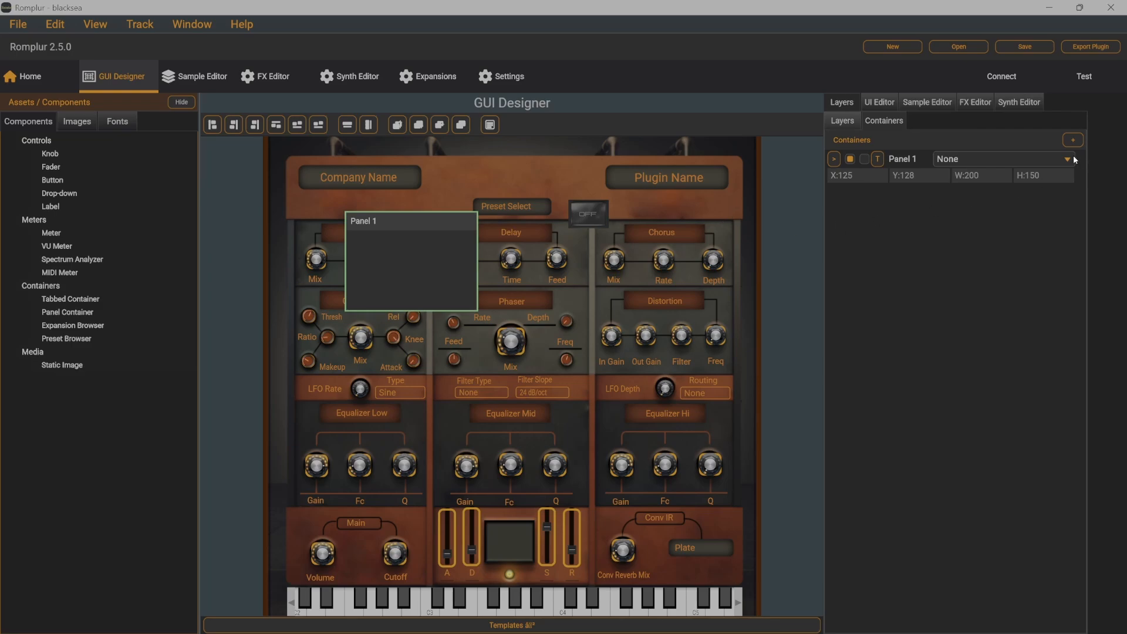
{"action": "left_click", "coordinate": [1072, 140]}
{"action": "left_click_drag", "start_coordinate": [453, 231], "coordinate": [599, 261]}
{"action": "left_click_drag", "start_coordinate": [418, 252], "coordinate": [424, 292]}
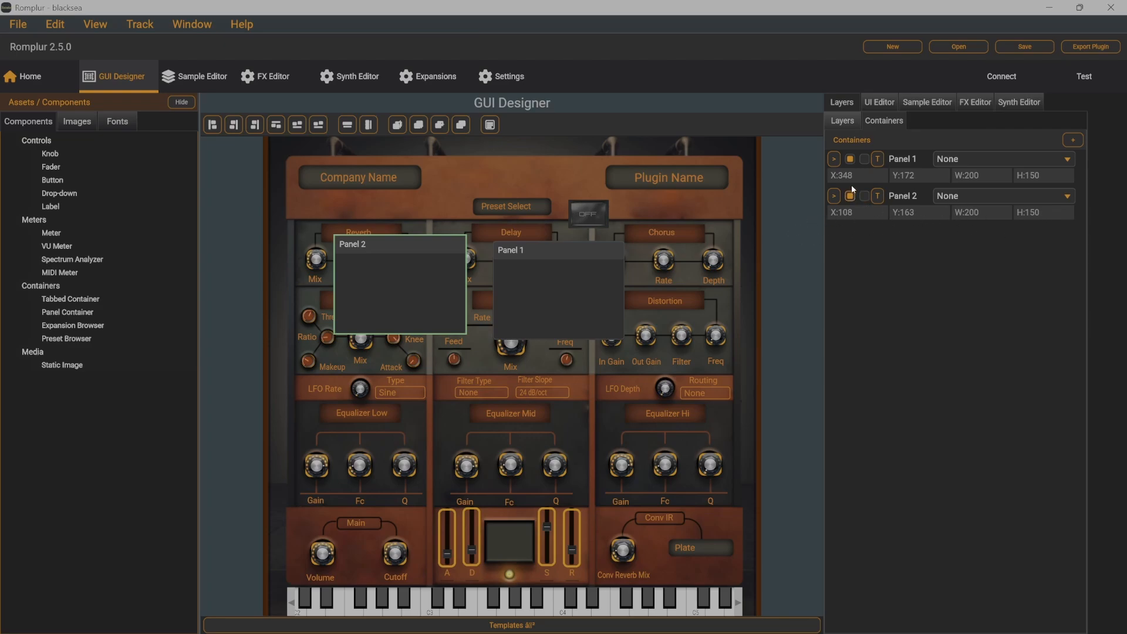
- Clear Panel 2's ticked checkbox in the containers list and remove both the Panel 1 and Panel 2 containers
{"action": "left_click", "coordinate": [863, 196]}
{"action": "left_click", "coordinate": [850, 196]}
{"action": "right_click", "coordinate": [586, 290]}
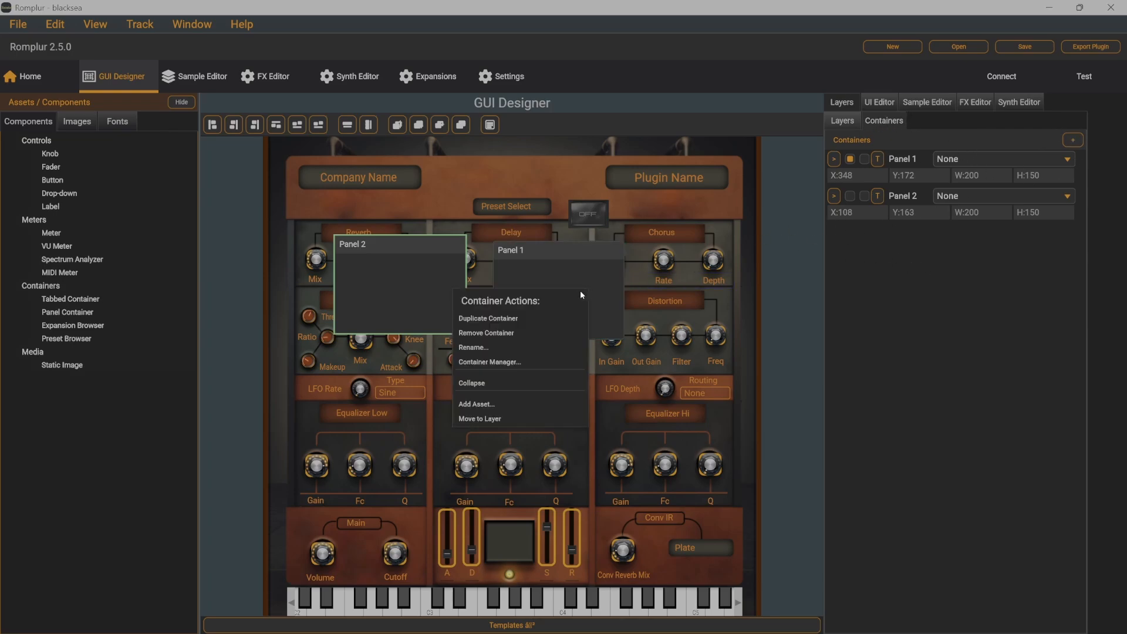
{"action": "left_click", "coordinate": [495, 332]}
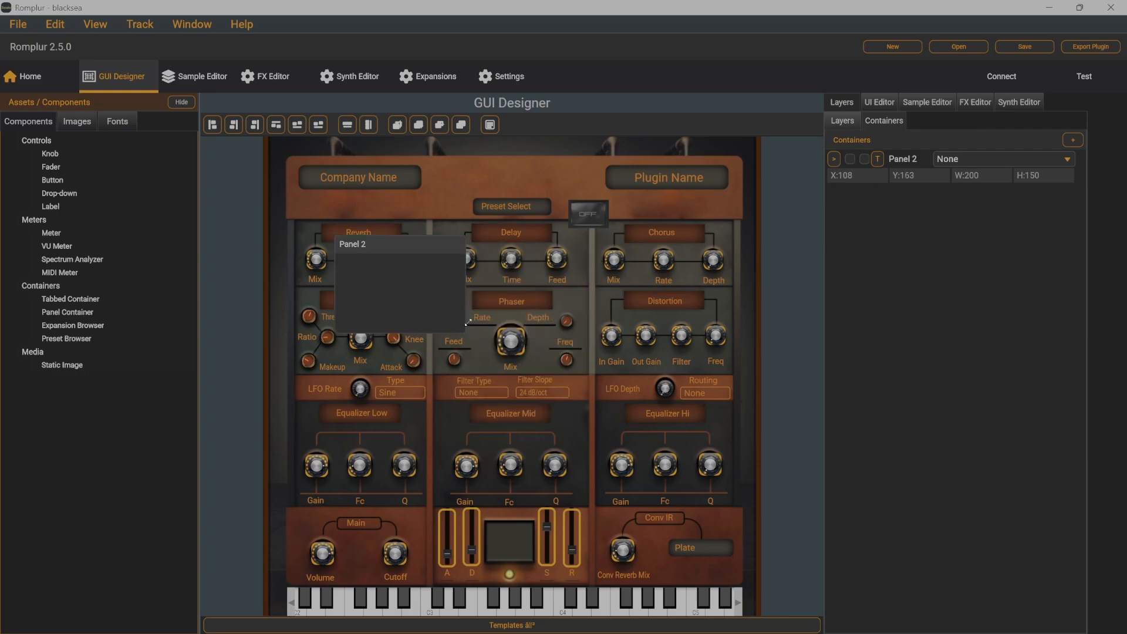
{"action": "right_click", "coordinate": [379, 294]}
{"action": "left_click", "coordinate": [423, 337]}
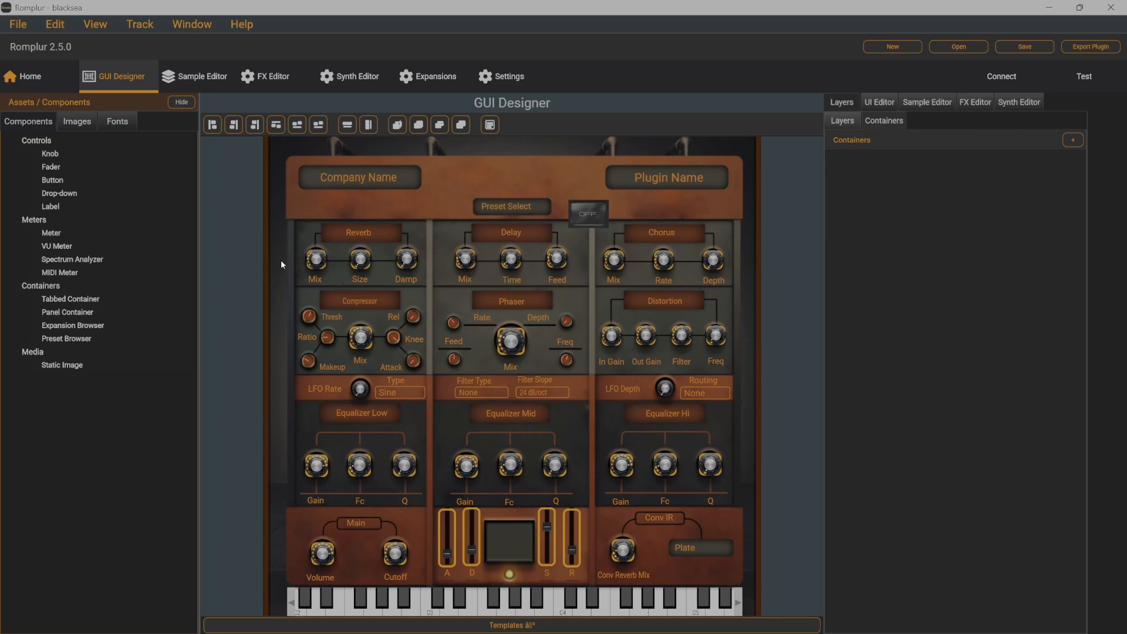
- Browse the available image assets and fonts, and return to the component list
{"action": "left_click", "coordinate": [77, 122]}
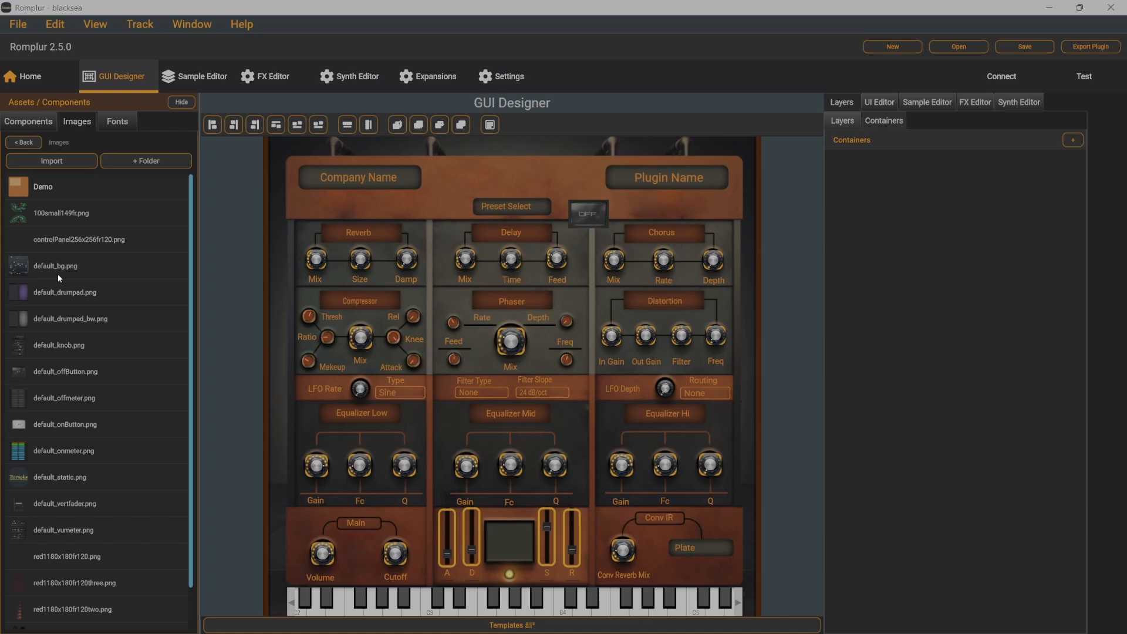
{"action": "scroll", "coordinate": [44, 352], "scroll_direction": "down", "scroll_amount": 1}
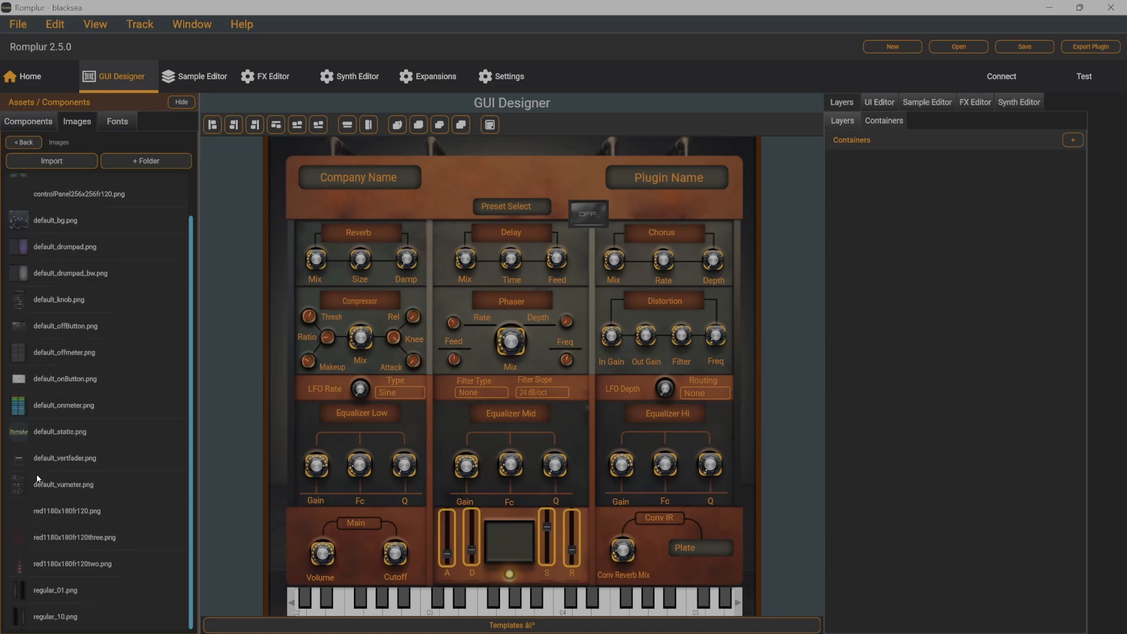
{"action": "scroll", "coordinate": [37, 475], "scroll_direction": "up", "scroll_amount": 1}
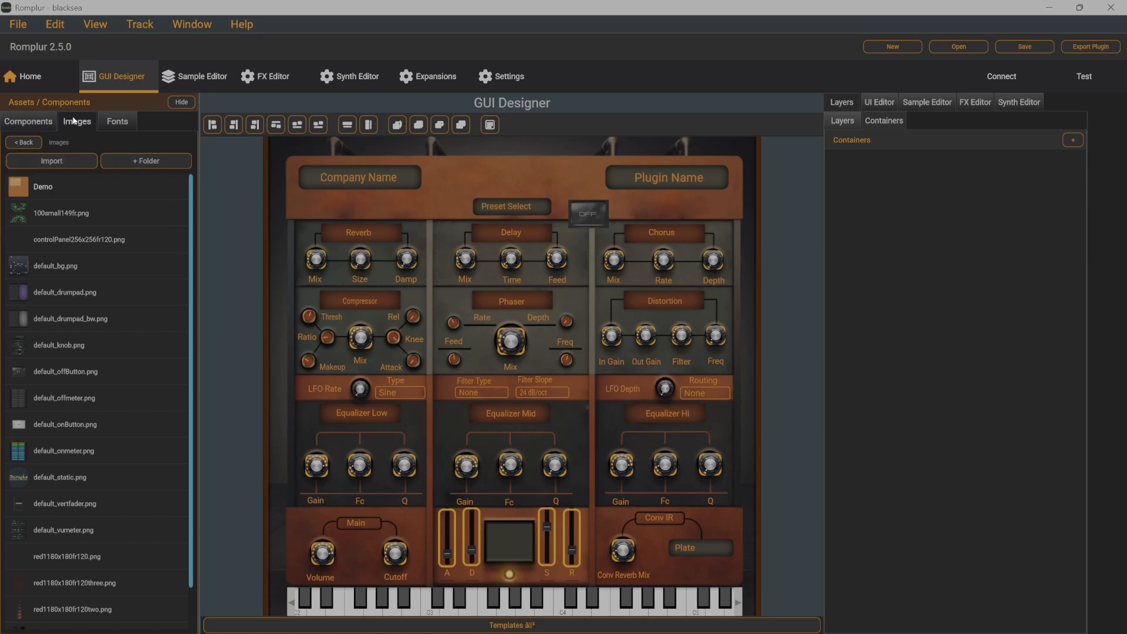
{"action": "left_click", "coordinate": [119, 122]}
{"action": "scroll", "coordinate": [88, 340], "scroll_direction": "down", "scroll_amount": 3}
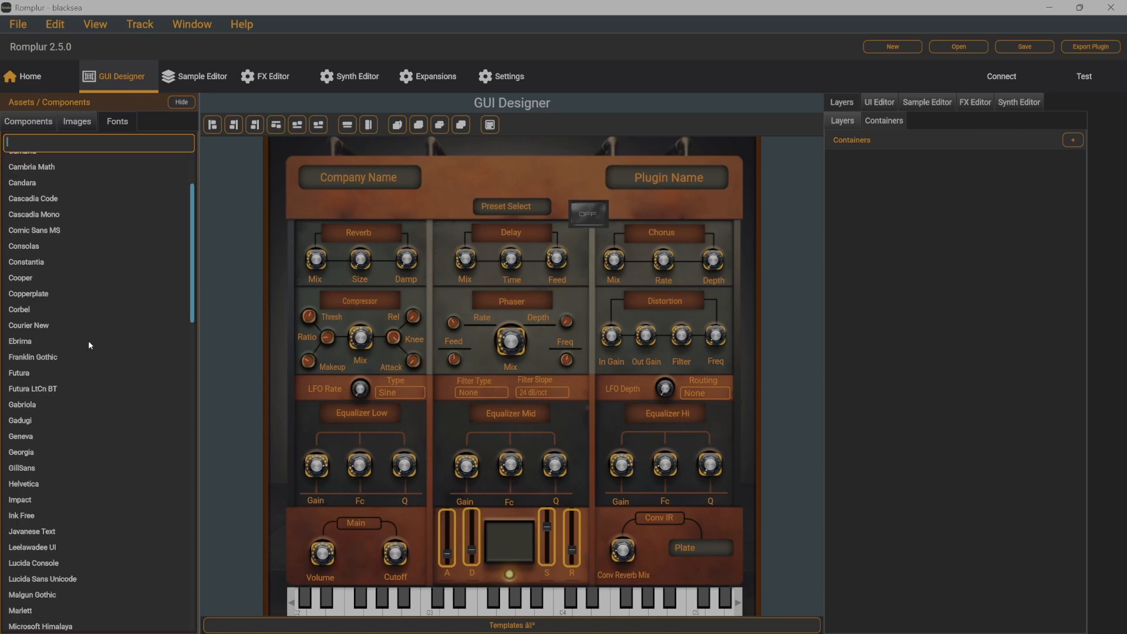
{"action": "scroll", "coordinate": [88, 333], "scroll_direction": "up", "scroll_amount": 3}
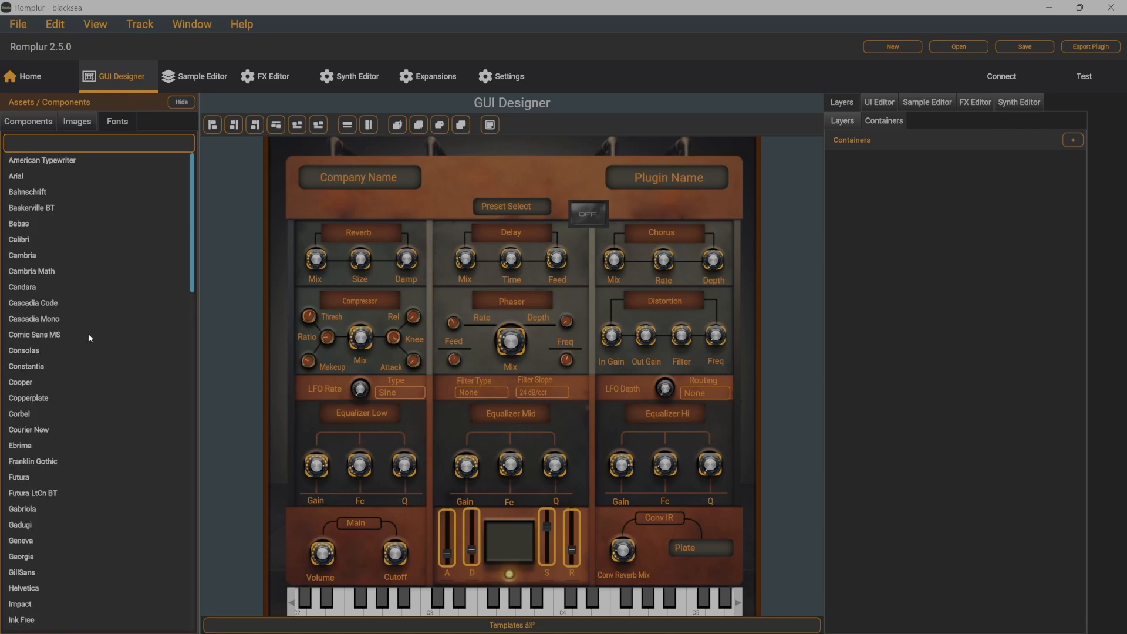
{"action": "left_click", "coordinate": [29, 122]}
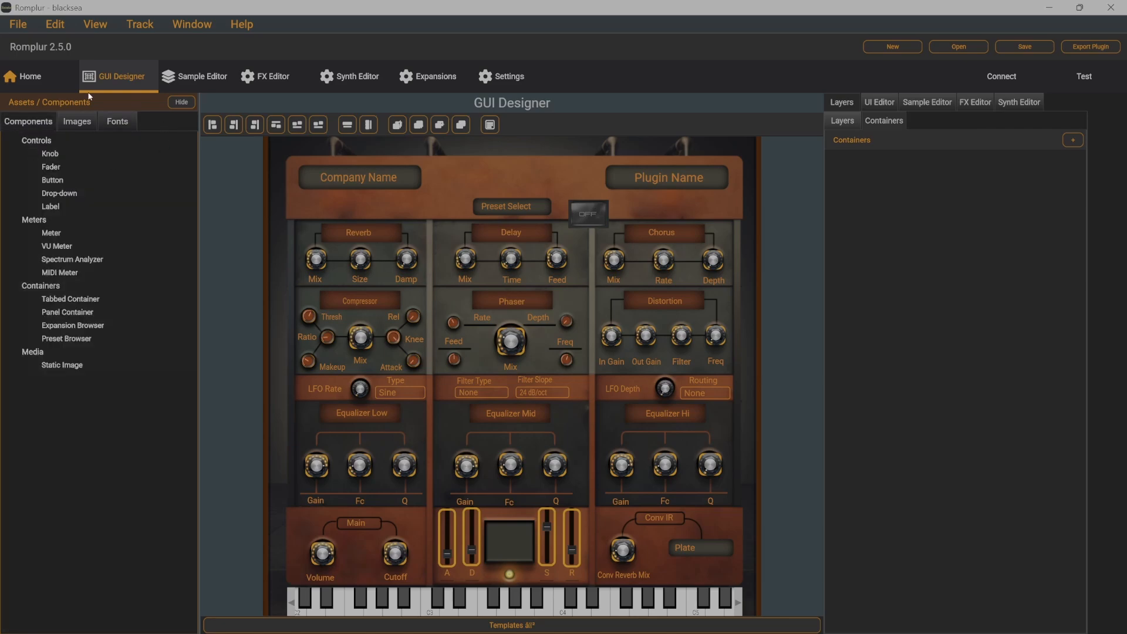
- In the Sample Editor, put SYN5 - 14C#1.wav in RR Group 2 and trim its tail twice with a shortened loop end
{"action": "left_click", "coordinate": [202, 77]}
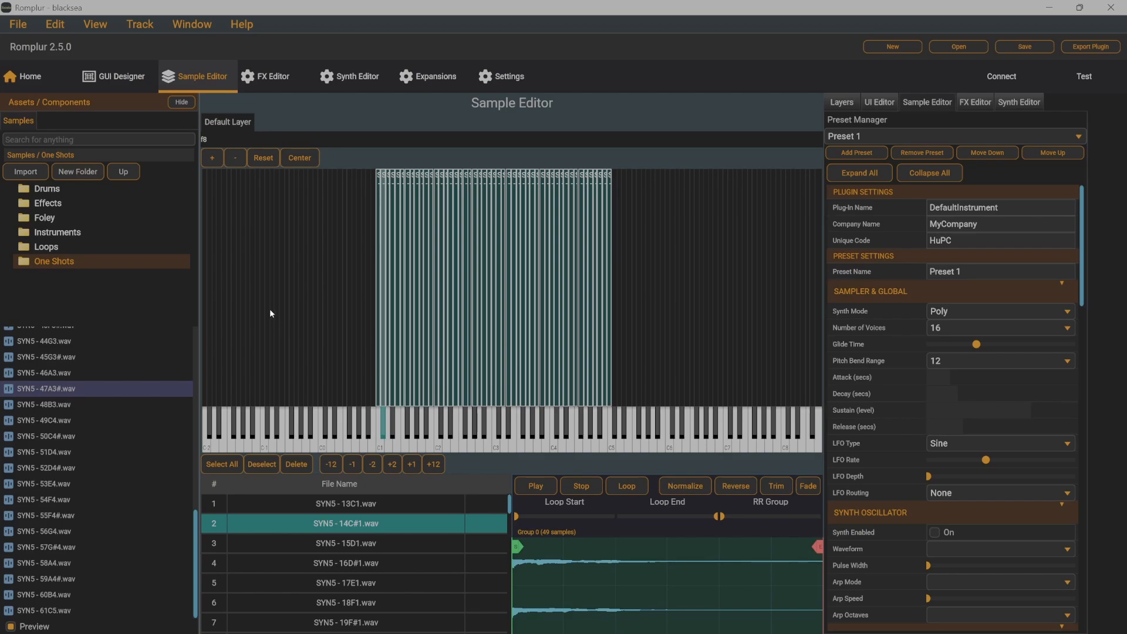
{"action": "left_click", "coordinate": [443, 445]}
{"action": "mouse_move", "coordinate": [723, 520]}
{"action": "left_mouse_down"}
{"action": "mouse_move", "coordinate": [652, 519]}
{"action": "mouse_move", "coordinate": [669, 519]}
{"action": "left_mouse_up"}
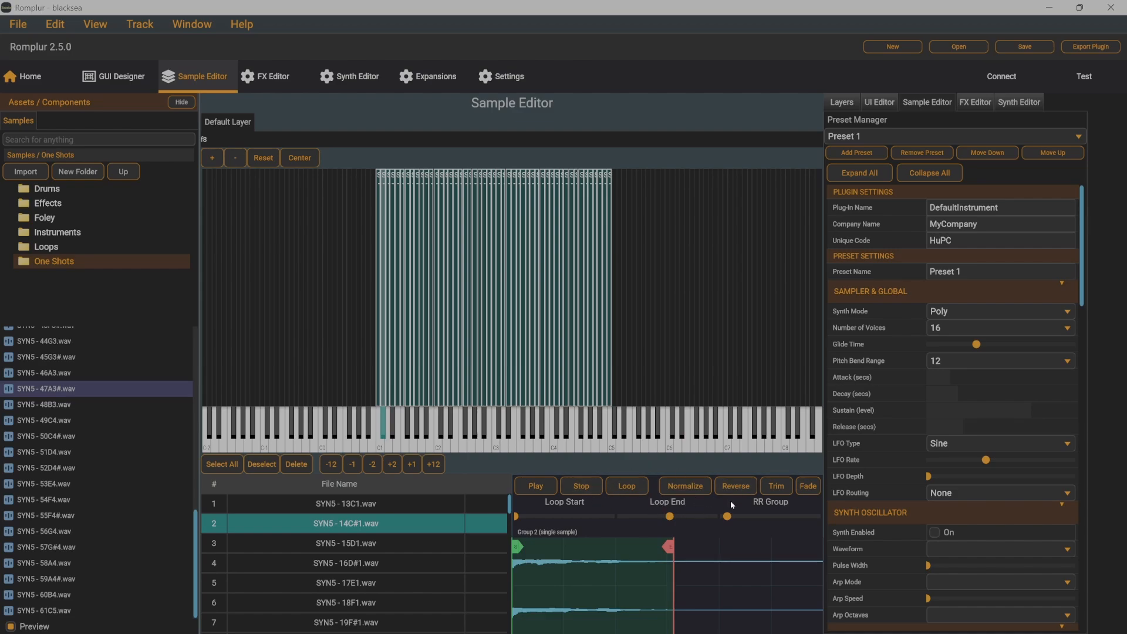
{"action": "left_click", "coordinate": [777, 487]}
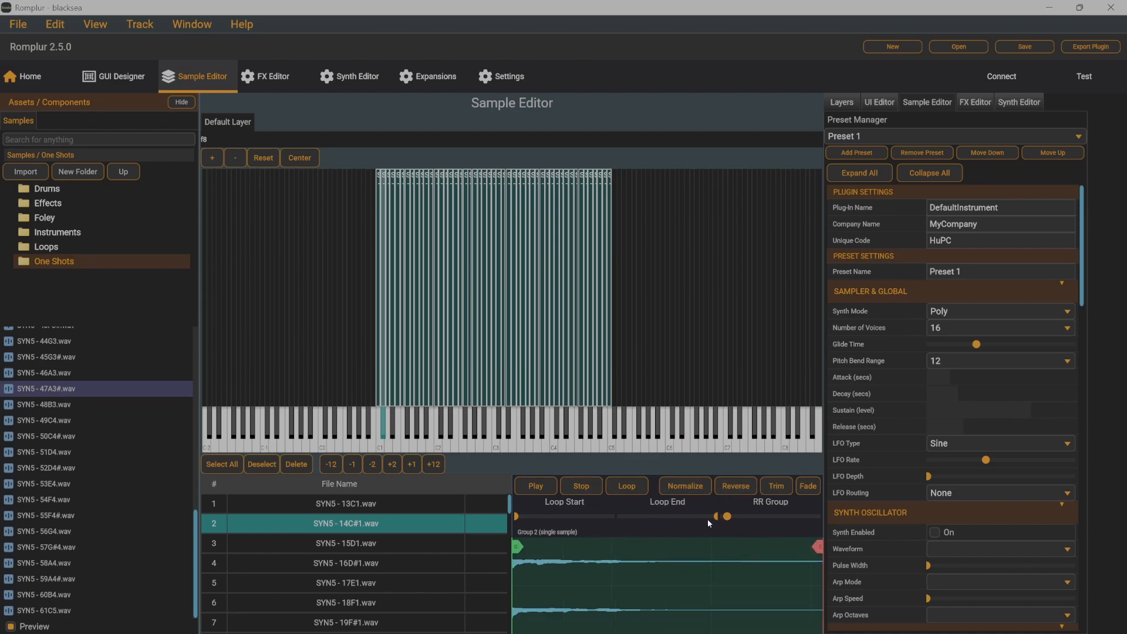
{"action": "left_click_drag", "start_coordinate": [715, 516], "coordinate": [668, 518]}
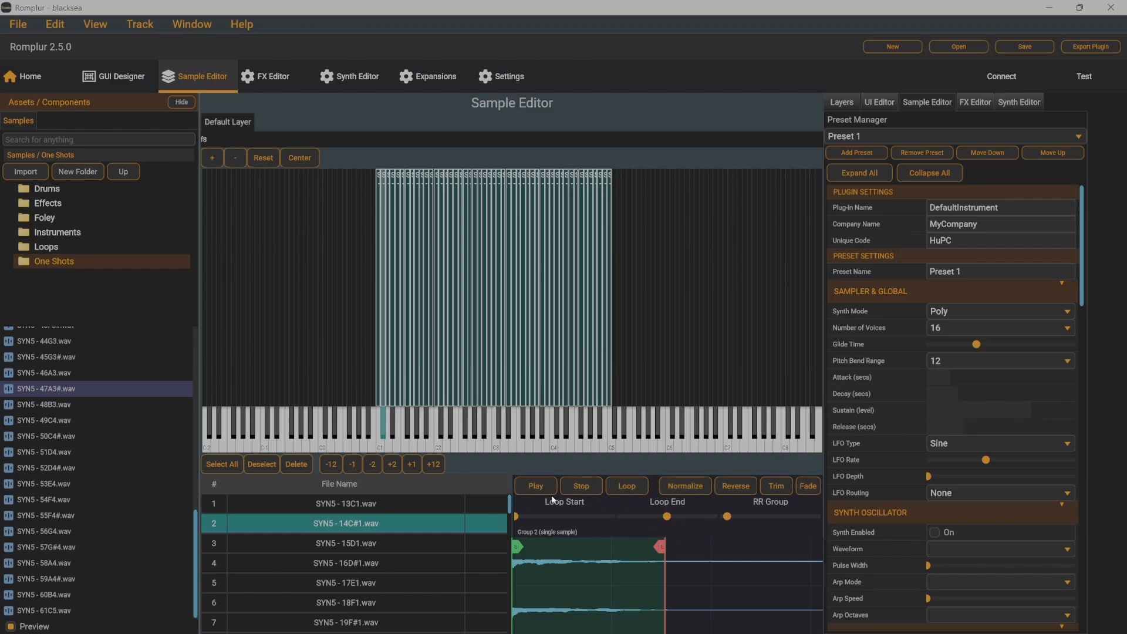
{"action": "left_click", "coordinate": [776, 488]}
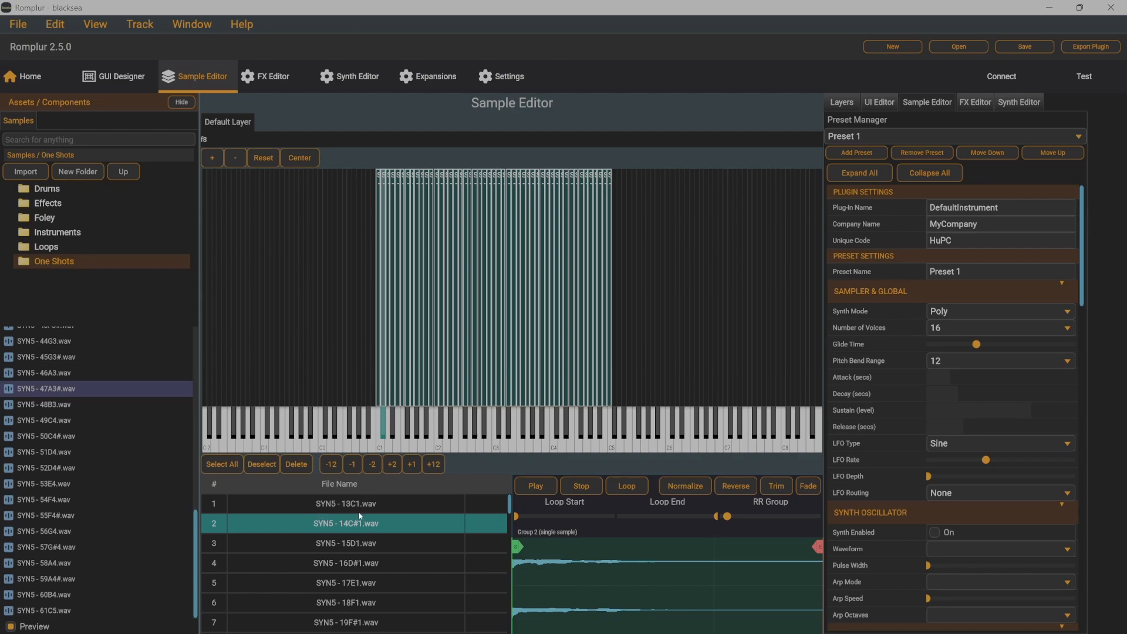
- Compare the waveforms and RR groups of SYN5 - 15D1.wav, SYN5 - 17E1.wav and SYN5 - 14C#1.wav
{"action": "left_click", "coordinate": [360, 541]}
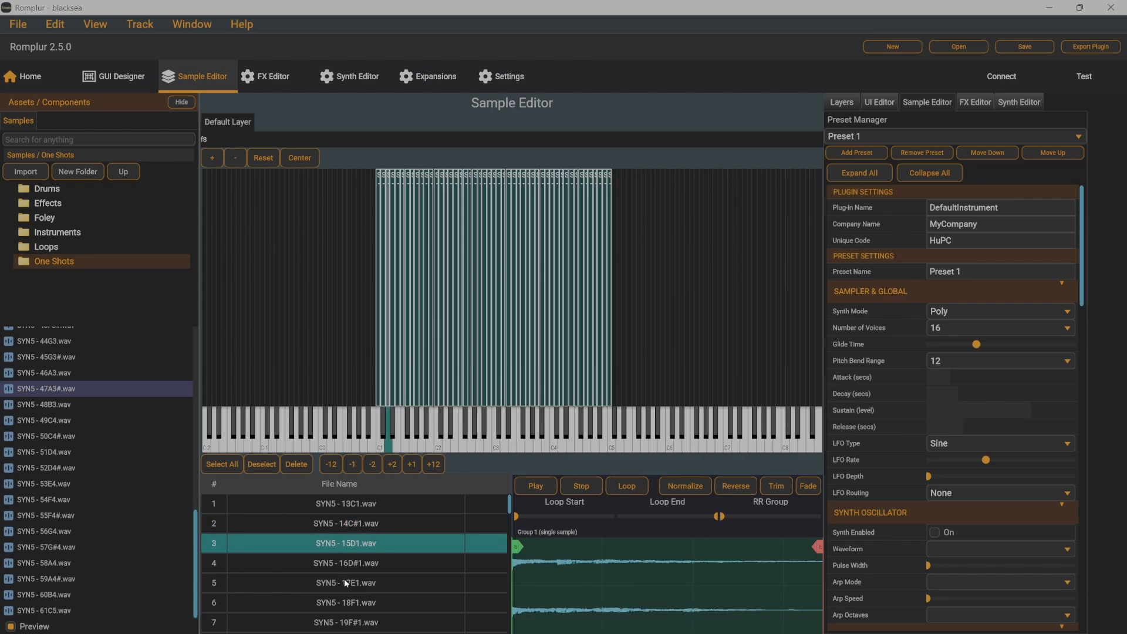
{"action": "left_click", "coordinate": [342, 582]}
{"action": "left_click", "coordinate": [353, 521]}
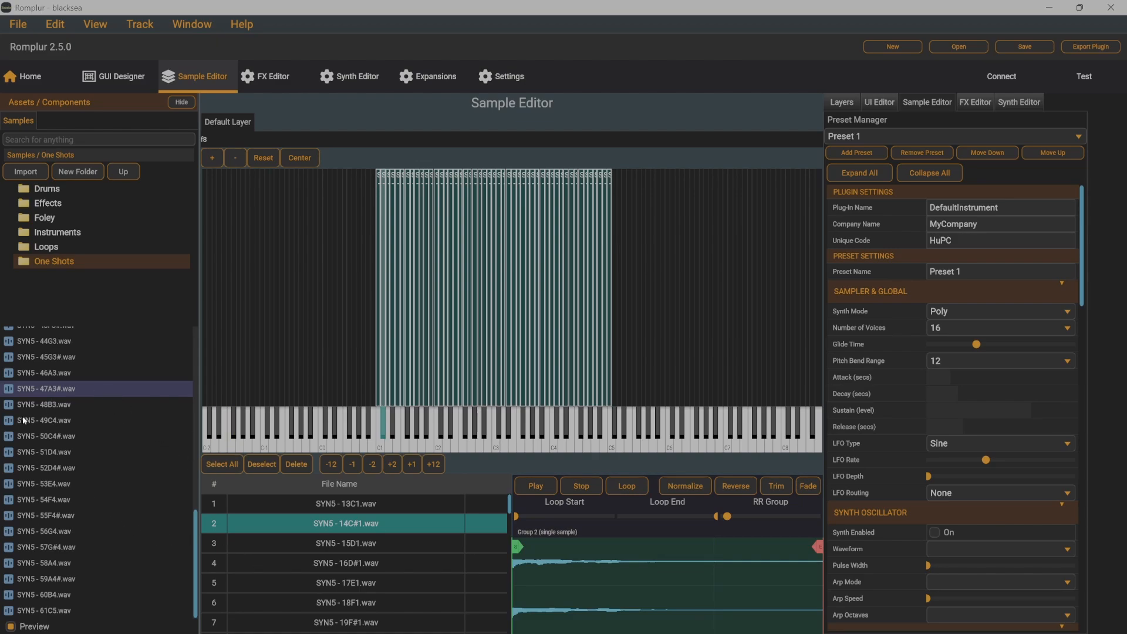
- Preview SYN5 - 50C4#.wav and SYN5 - 53E4.wav from the One Shots folder and play a mapped note on the keyboard
{"action": "left_click", "coordinate": [11, 626]}
{"action": "left_click", "coordinate": [57, 435]}
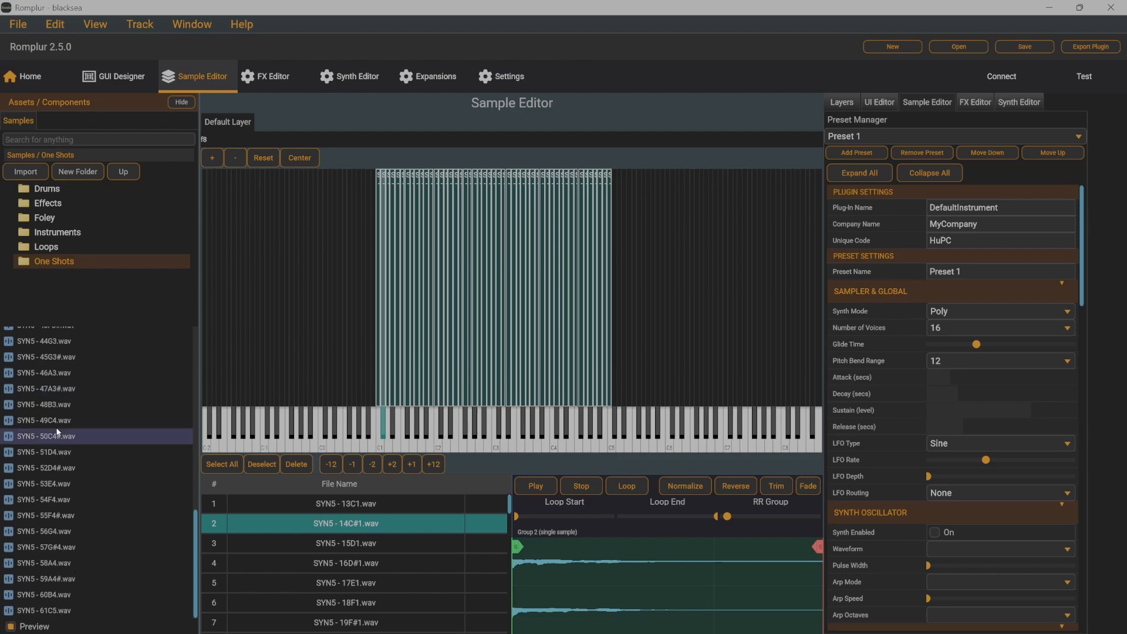
{"action": "left_click", "coordinate": [51, 483]}
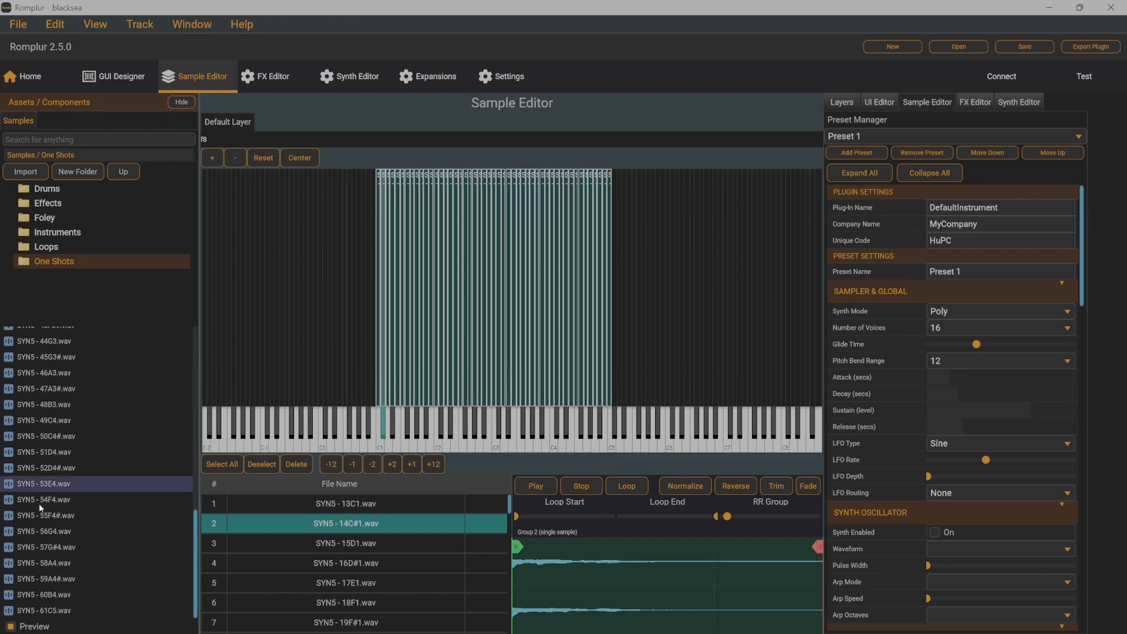
{"action": "left_click", "coordinate": [442, 441]}
{"action": "left_click", "coordinate": [230, 463]}
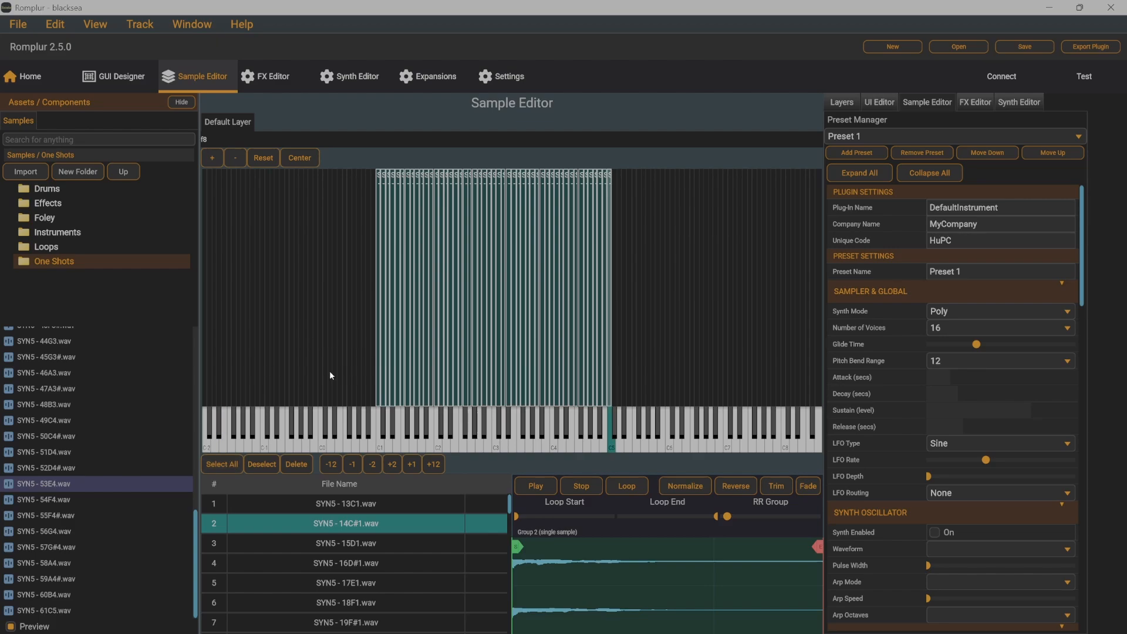
- Try shifting the mapped samples down 12 semitones on the keyboard, and shift them back up 12
{"action": "left_click", "coordinate": [331, 464]}
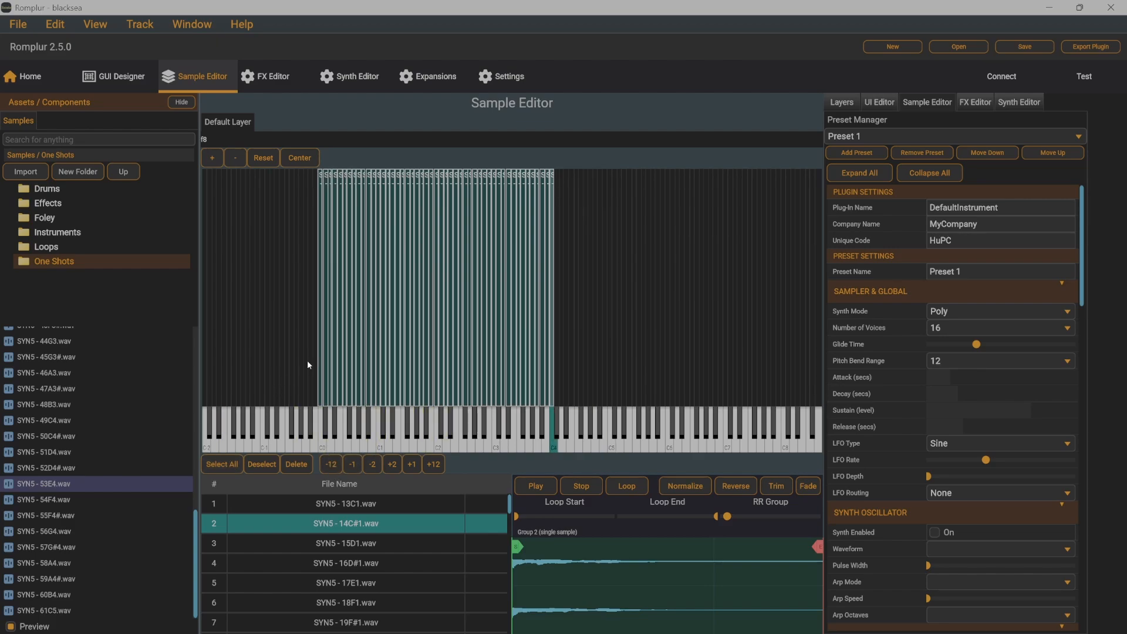
{"action": "left_click", "coordinate": [432, 464]}
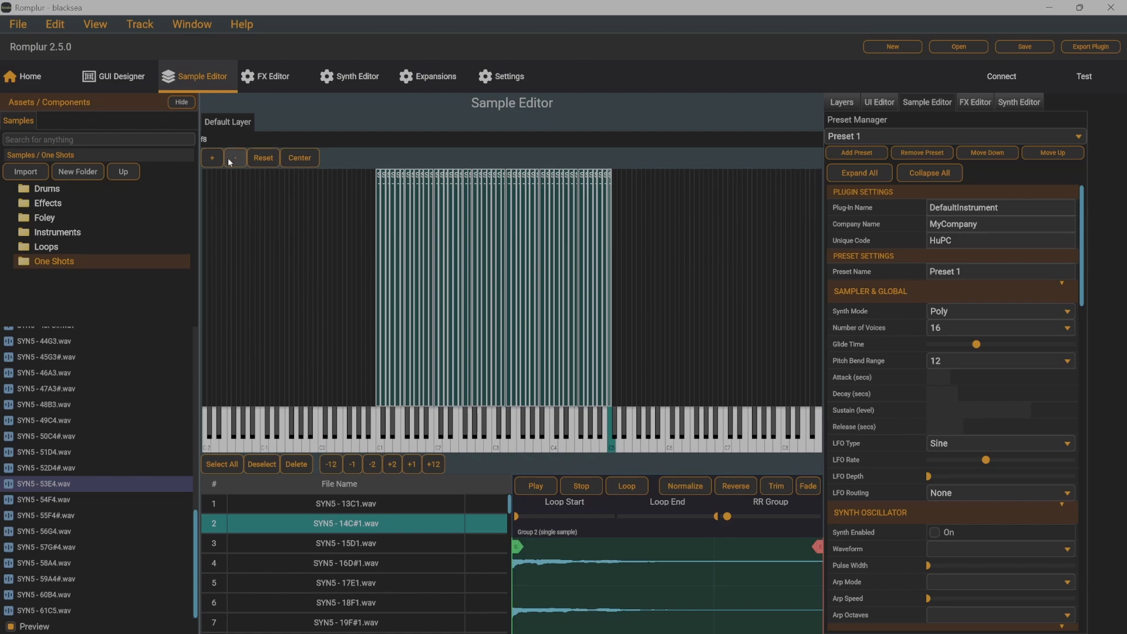
- Limit one mapped sample near the middle to the lower velocities and stack its neighbour above it on the same key
{"action": "left_click", "coordinate": [213, 158]}
{"action": "left_click", "coordinate": [213, 158]}
{"action": "left_click", "coordinate": [212, 159]}
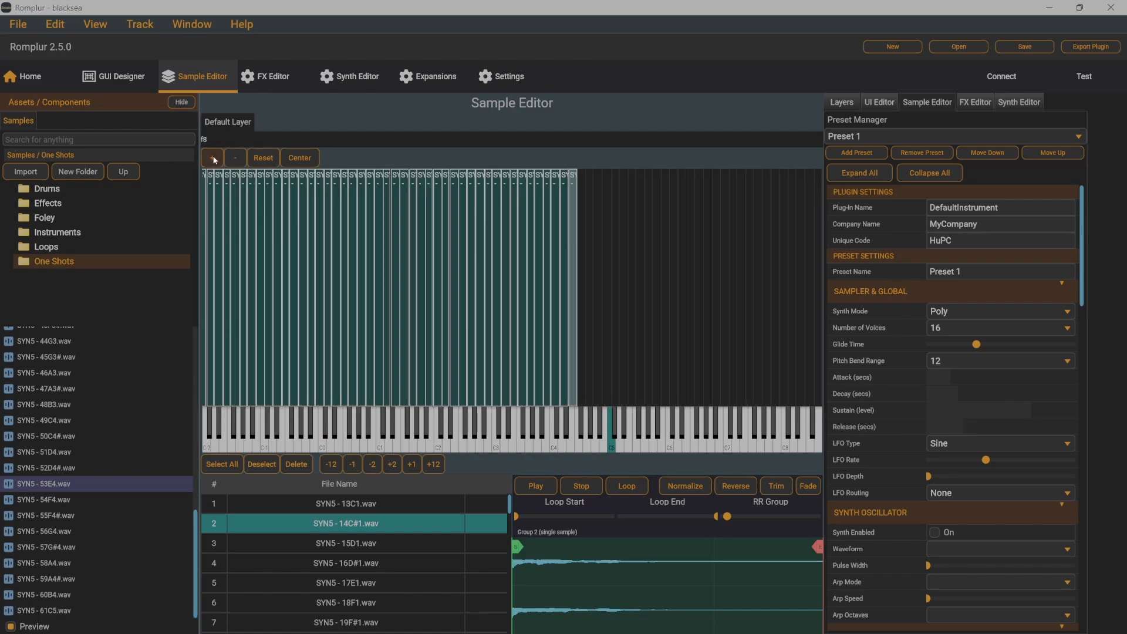
{"action": "left_click", "coordinate": [213, 159]}
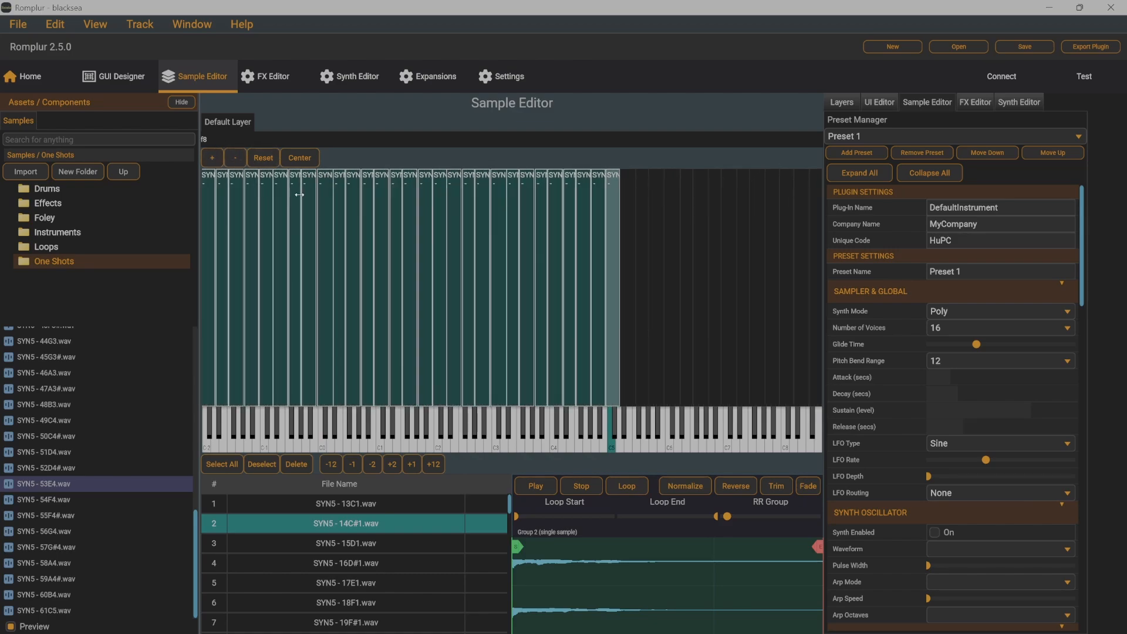
{"action": "left_click", "coordinate": [501, 215]}
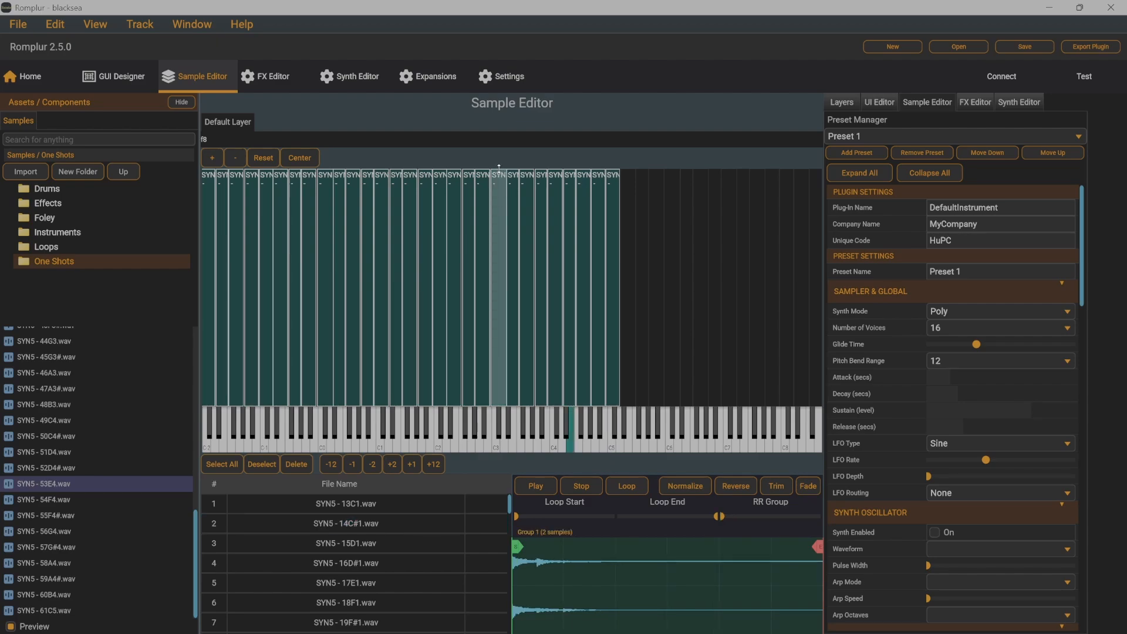
{"action": "left_click_drag", "start_coordinate": [499, 167], "coordinate": [508, 306]}
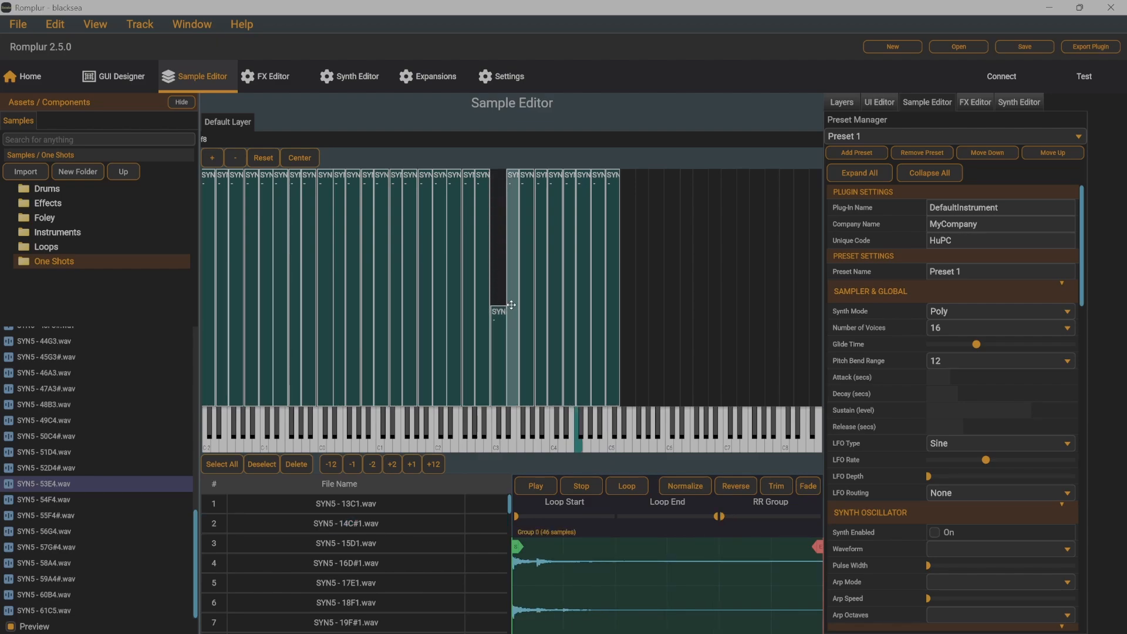
{"action": "left_click_drag", "start_coordinate": [512, 405], "coordinate": [511, 290]}
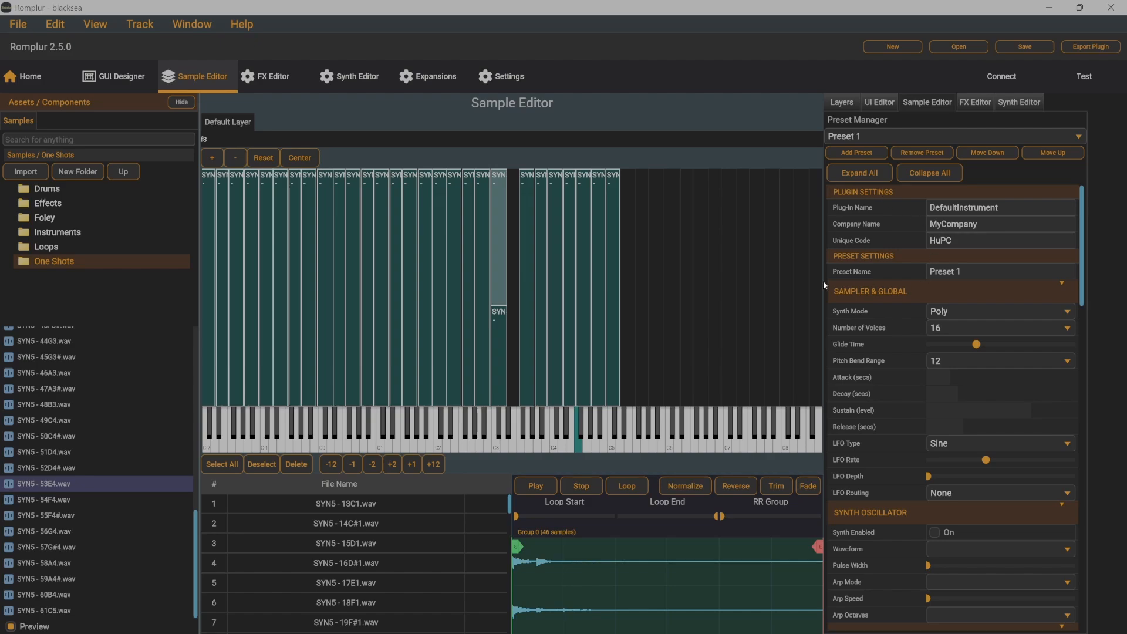
- Collapse the Plugin Settings, Sampler & Global, Synth Oscillator, FX, Layer Settings and Sample Settings sections of Preset 1
{"action": "left_click", "coordinate": [888, 189]}
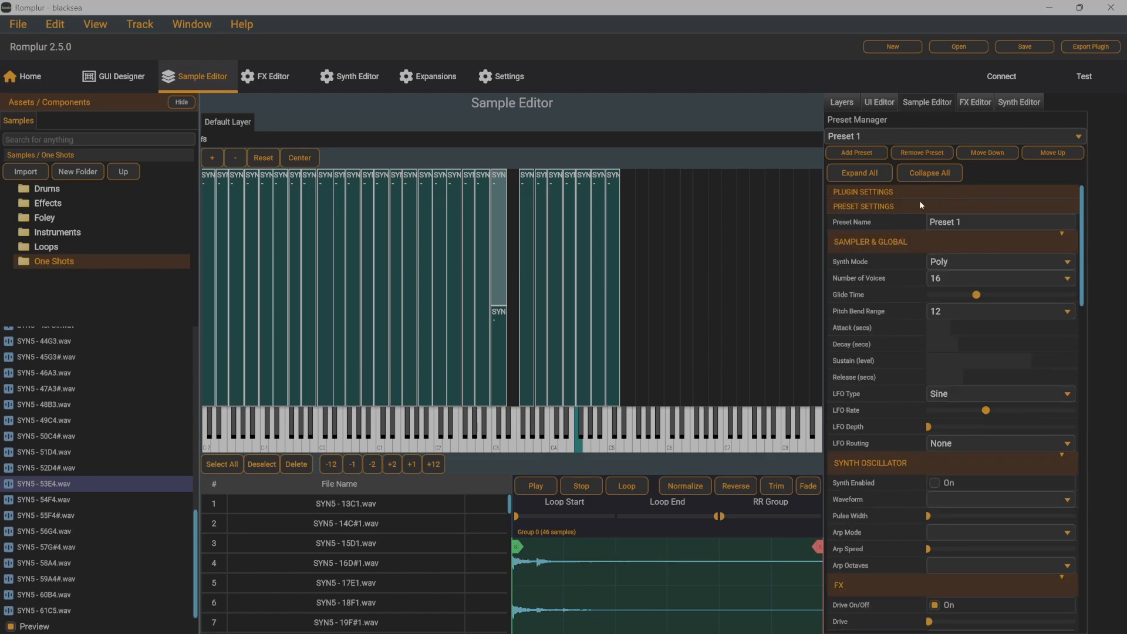
{"action": "left_click", "coordinate": [875, 239]}
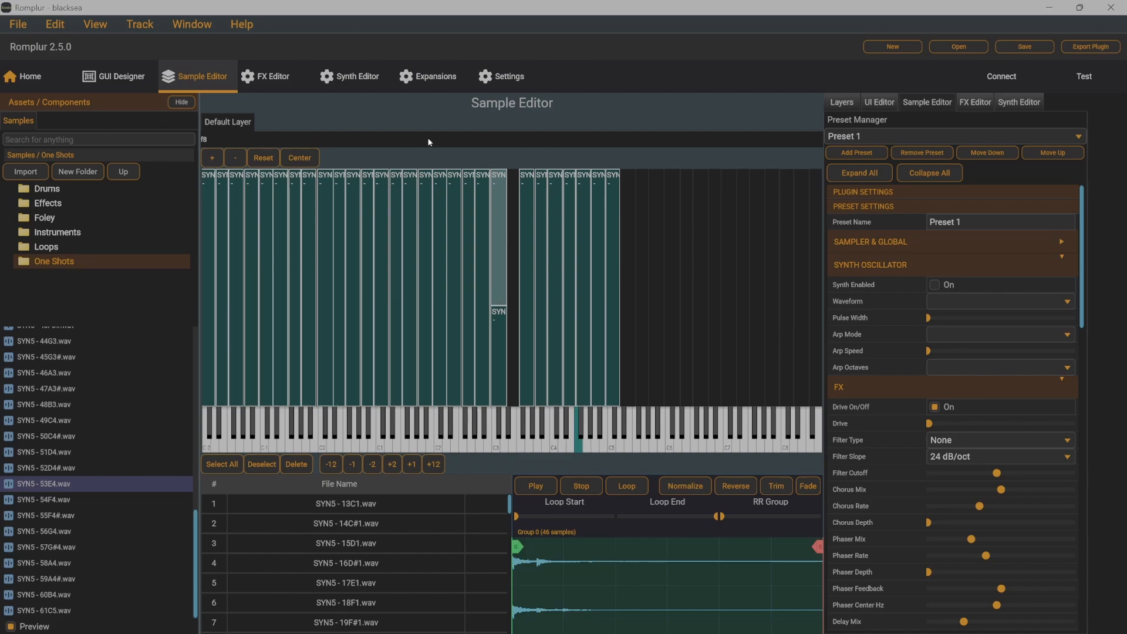
{"action": "left_click", "coordinate": [888, 101]}
{"action": "left_click", "coordinate": [929, 102]}
{"action": "left_click", "coordinate": [872, 267]}
{"action": "left_click", "coordinate": [866, 290]}
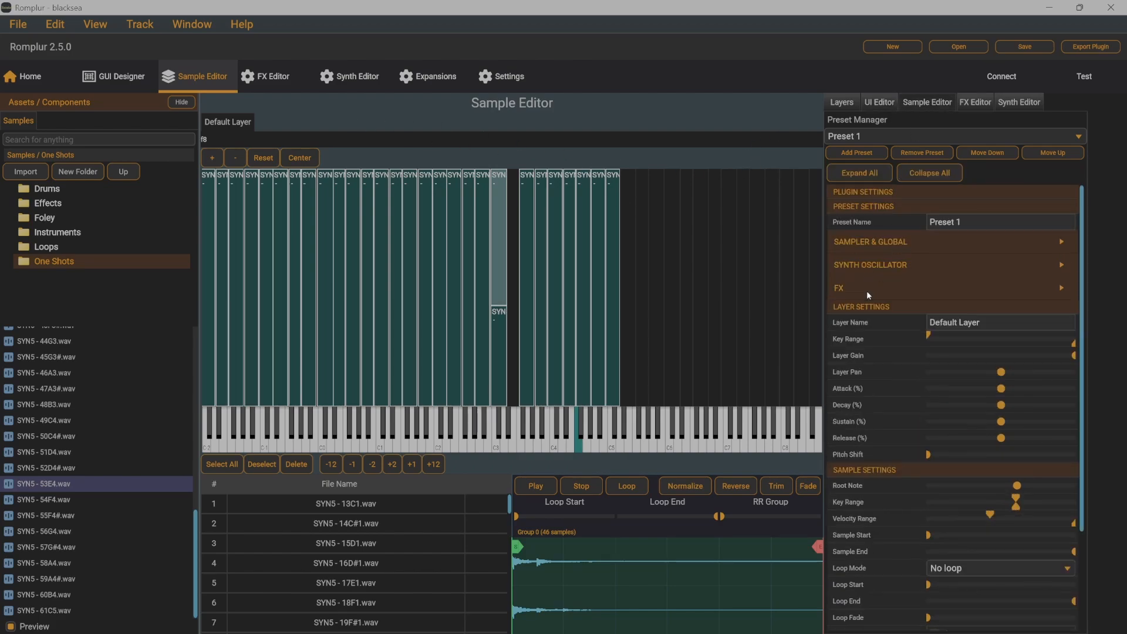
{"action": "left_click", "coordinate": [880, 102]}
{"action": "left_click", "coordinate": [927, 102]}
{"action": "left_click", "coordinate": [863, 307]}
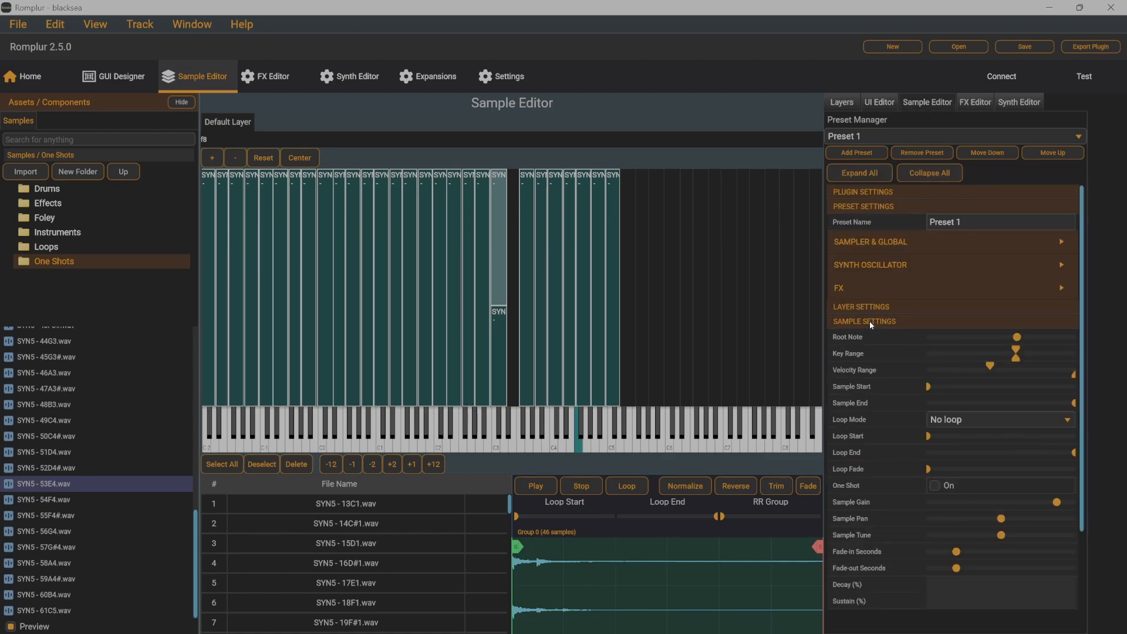
{"action": "left_click", "coordinate": [870, 323]}
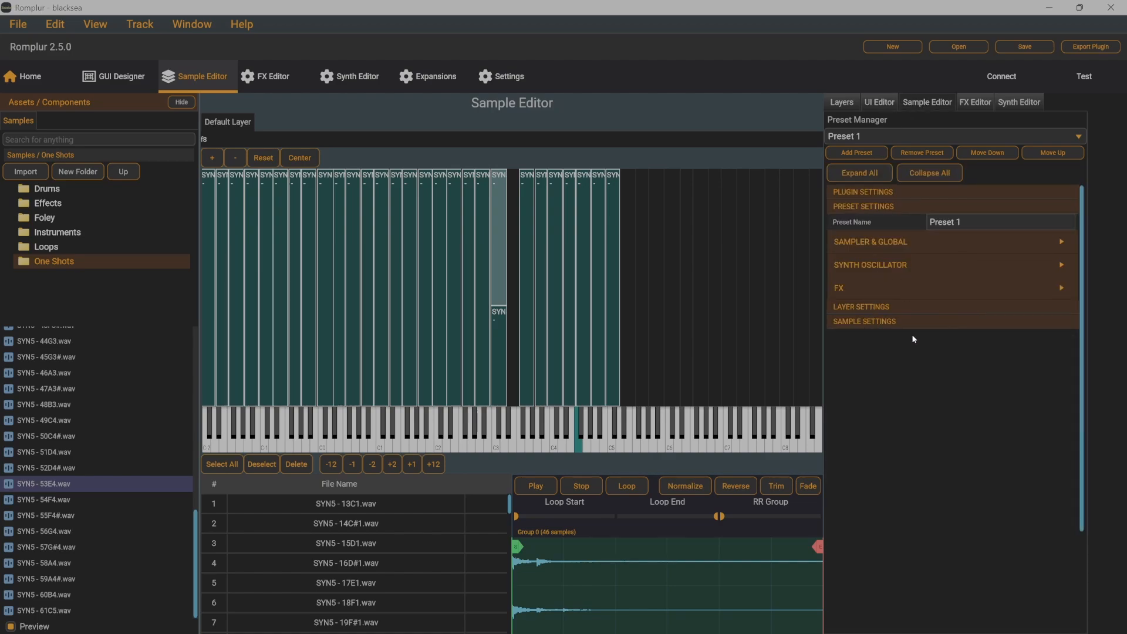
{"action": "left_click", "coordinate": [879, 102]}
{"action": "left_click", "coordinate": [924, 103]}
- In the FX Editor, show the assets and browse the available components, templates and modules
{"action": "left_click", "coordinate": [271, 82]}
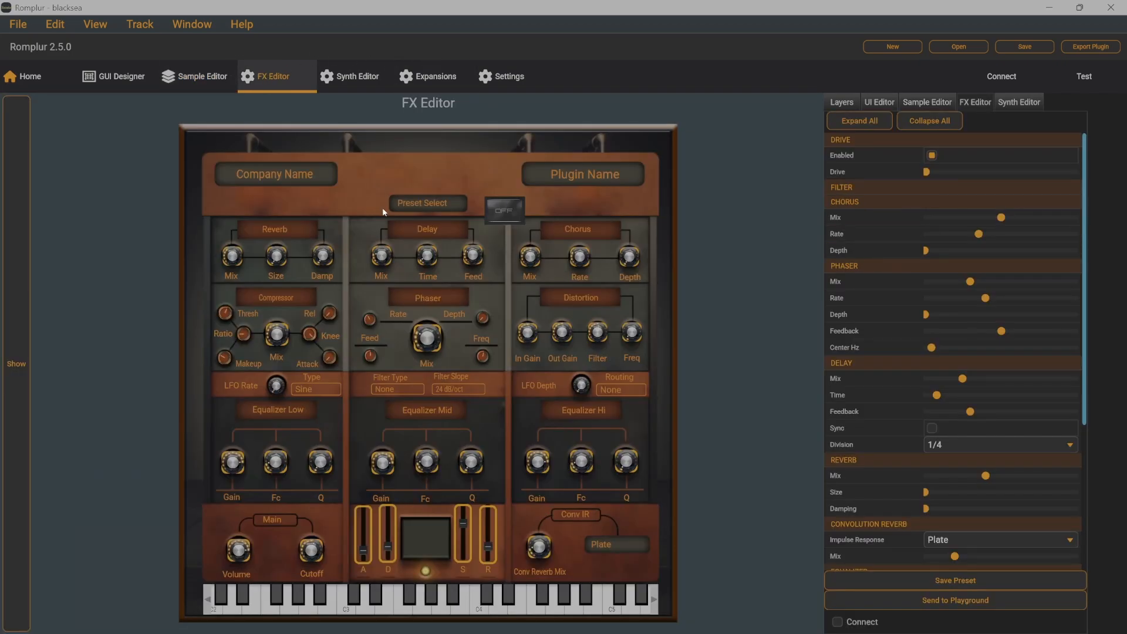
{"action": "left_click", "coordinate": [8, 288]}
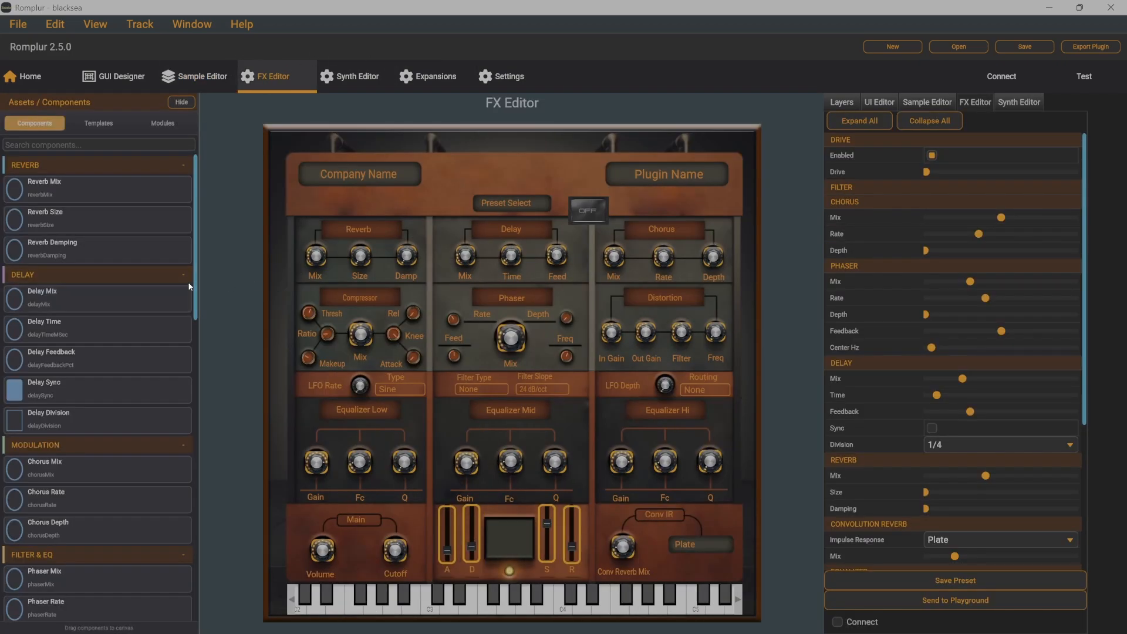
{"action": "left_click", "coordinate": [108, 122]}
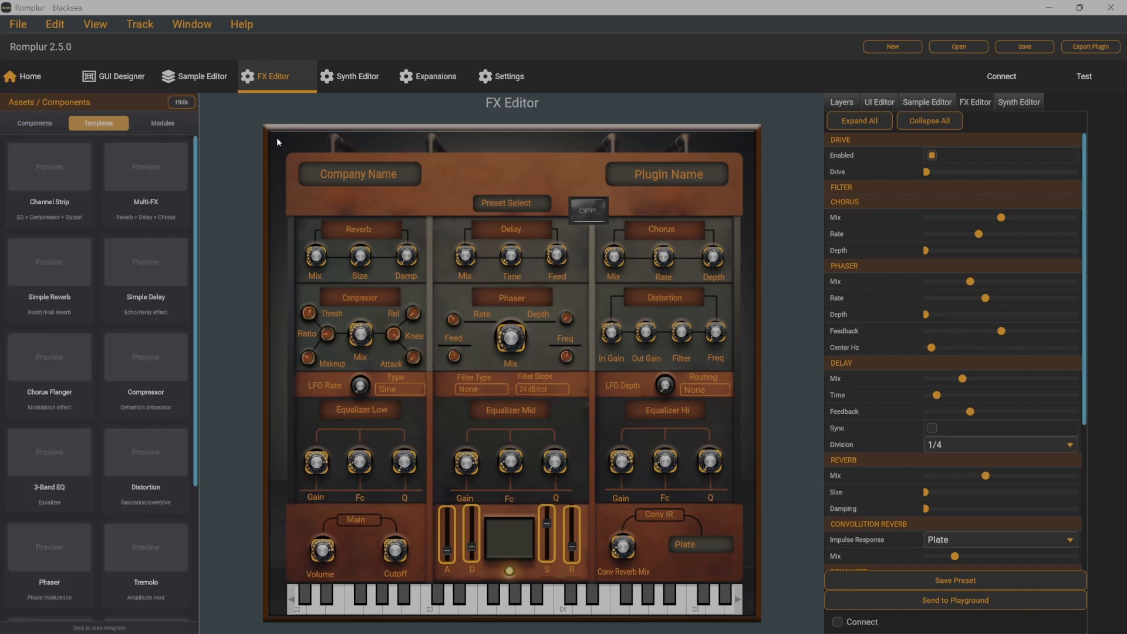
{"action": "left_click", "coordinate": [168, 124]}
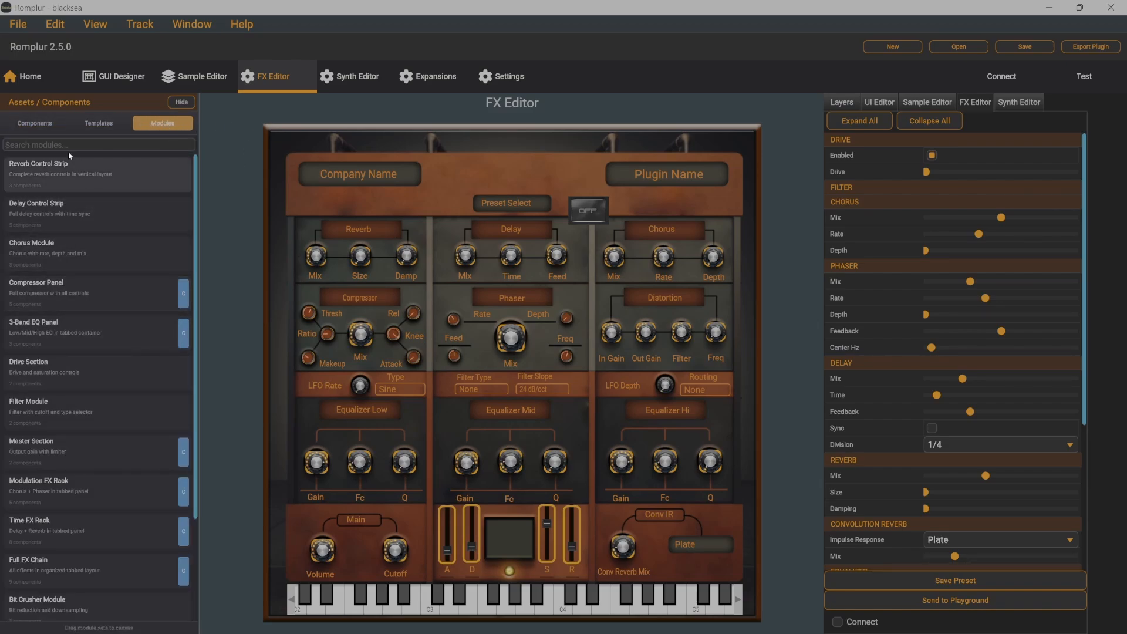
{"action": "left_click", "coordinate": [32, 122]}
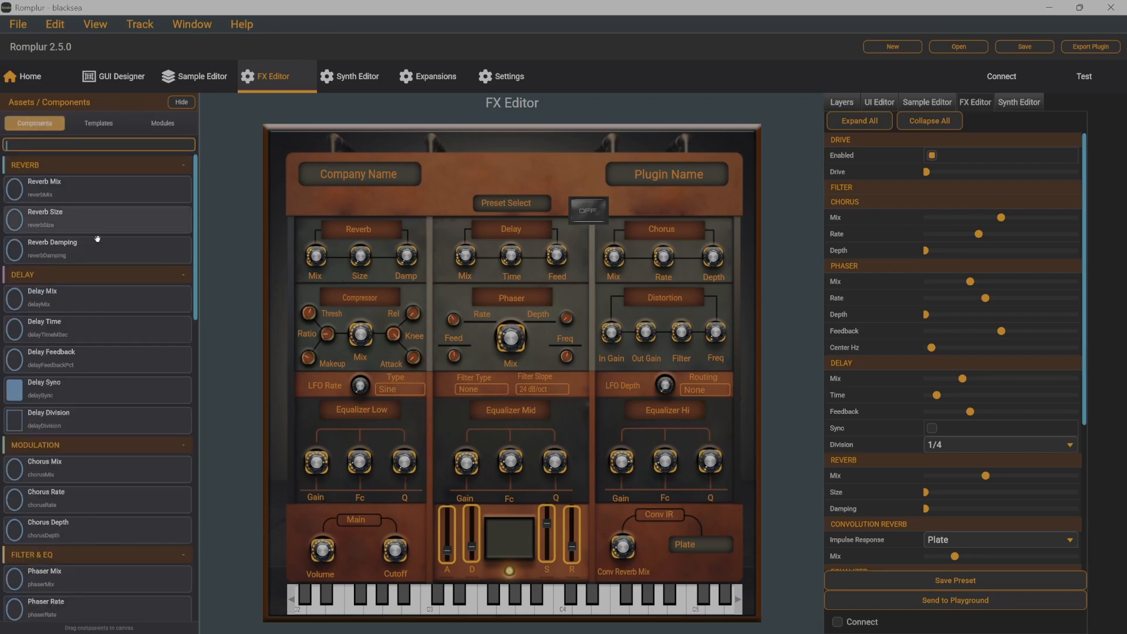
- Try adding a Reverb Mix knob beside the Delay heading, and remove the knob and its label
{"action": "left_click_drag", "start_coordinate": [59, 189], "coordinate": [462, 232]}
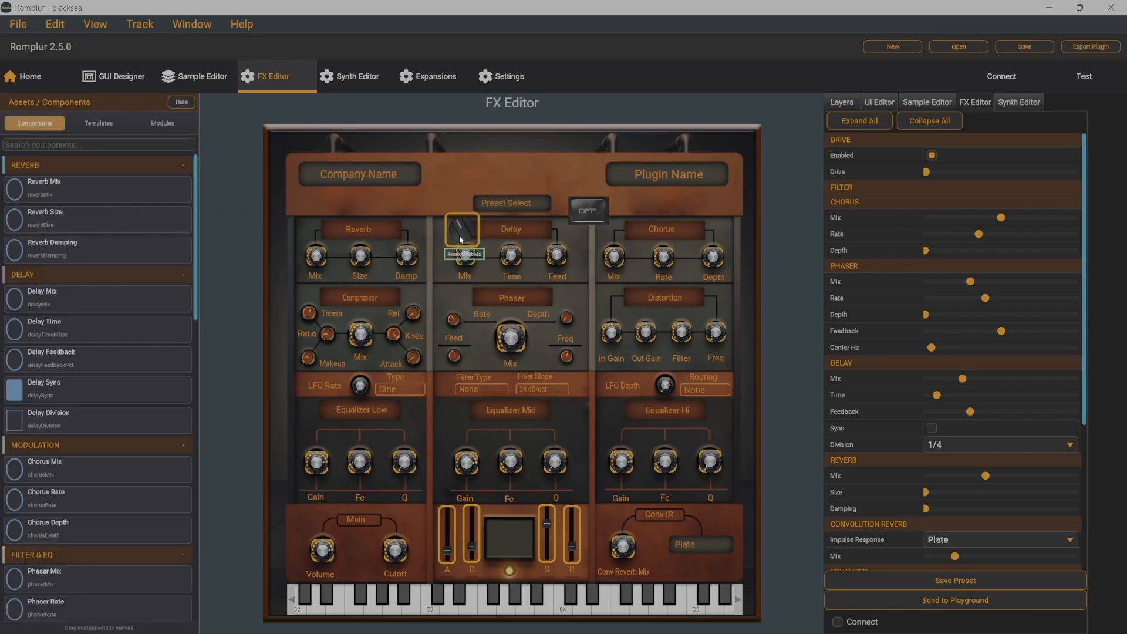
{"action": "left_click", "coordinate": [98, 124]}
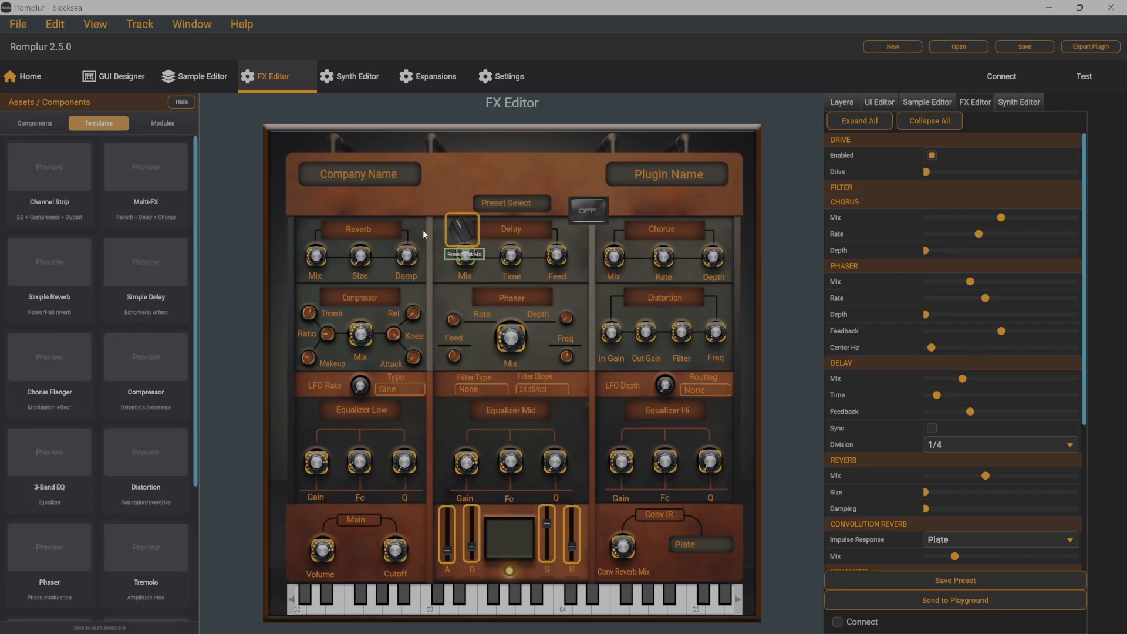
{"action": "right_click", "coordinate": [463, 232]}
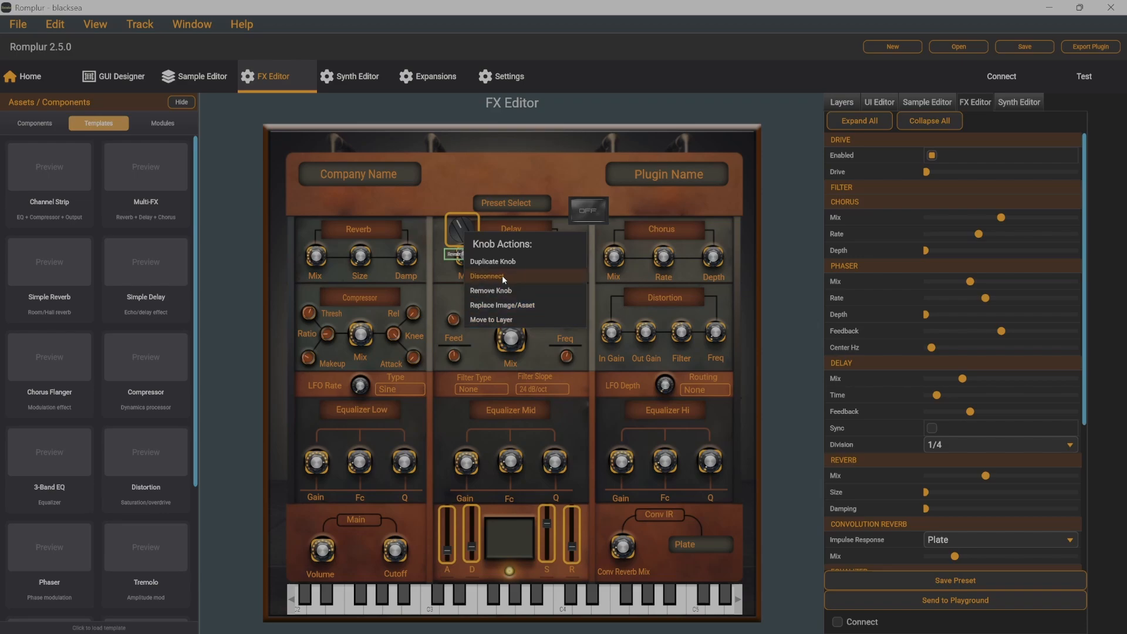
{"action": "left_click", "coordinate": [508, 291]}
{"action": "left_click", "coordinate": [459, 259]}
{"action": "right_click", "coordinate": [457, 258]}
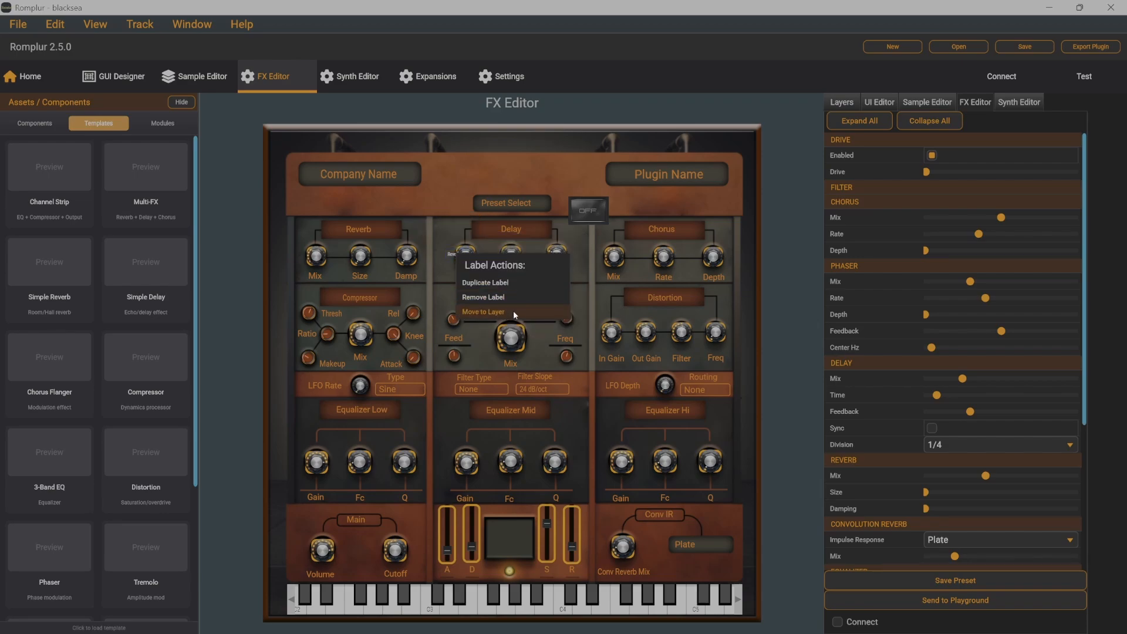
{"action": "left_click", "coordinate": [491, 299]}
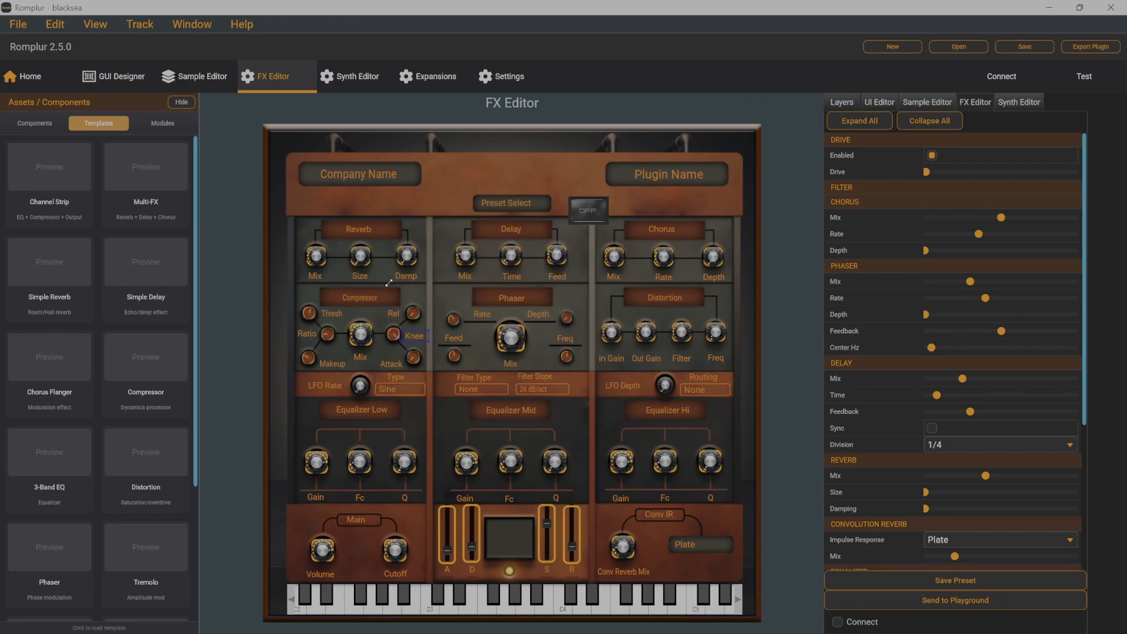
- In the GUI Designer, save the three Equalizer Mid knobs as a template named Test and refresh the template list
{"action": "left_click", "coordinate": [200, 77]}
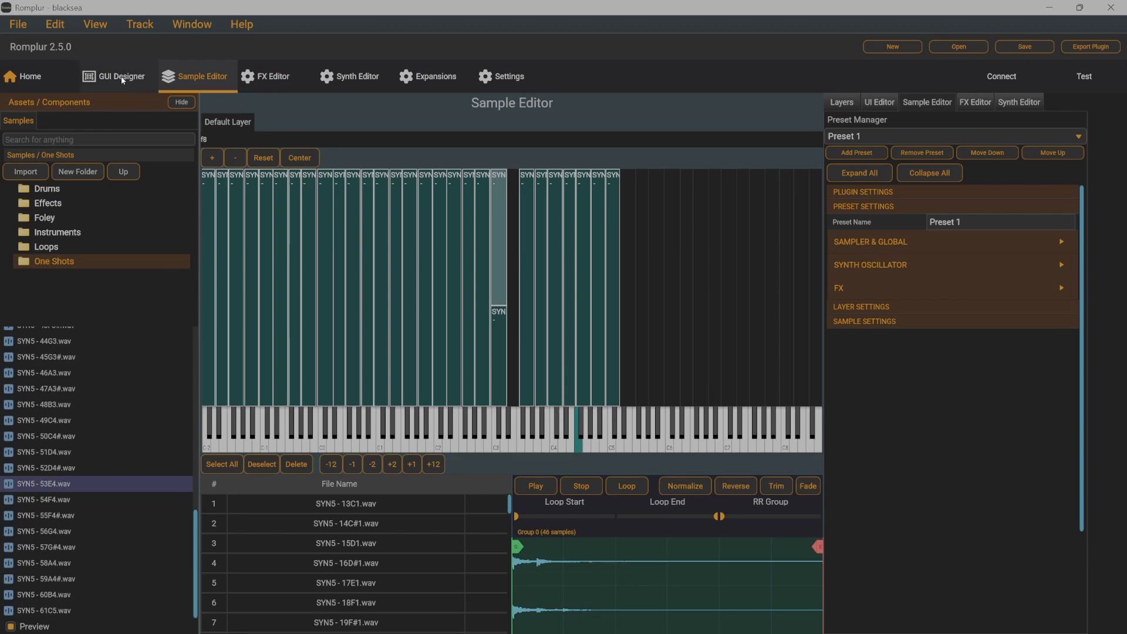
{"action": "left_click", "coordinate": [122, 77]}
{"action": "left_click", "coordinate": [504, 625]}
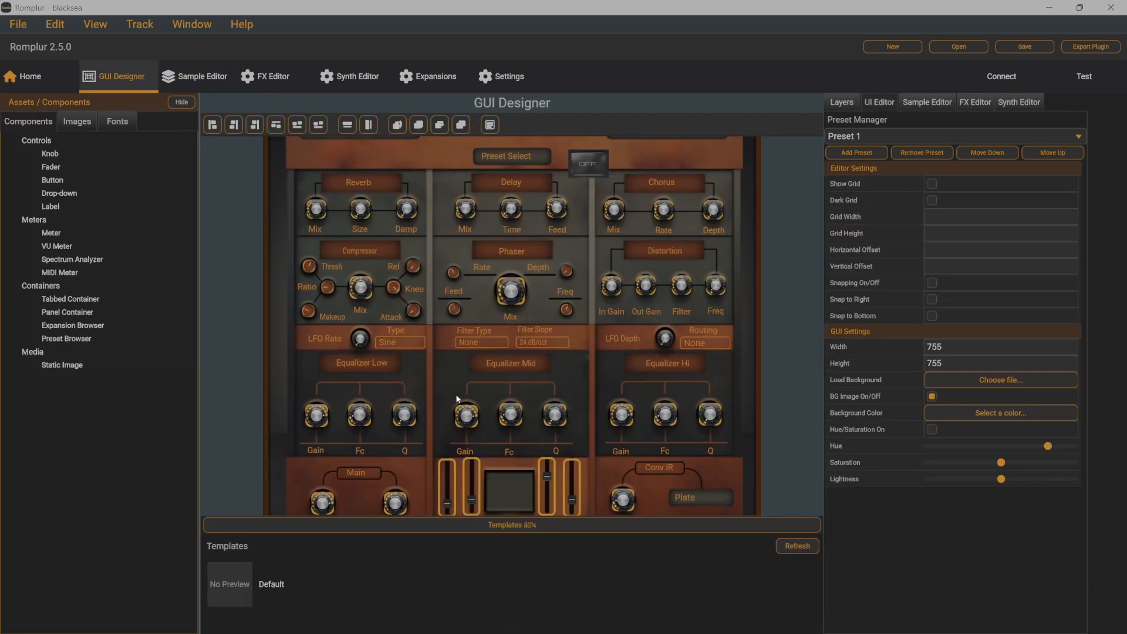
{"action": "left_click_drag", "start_coordinate": [445, 387], "coordinate": [594, 430]}
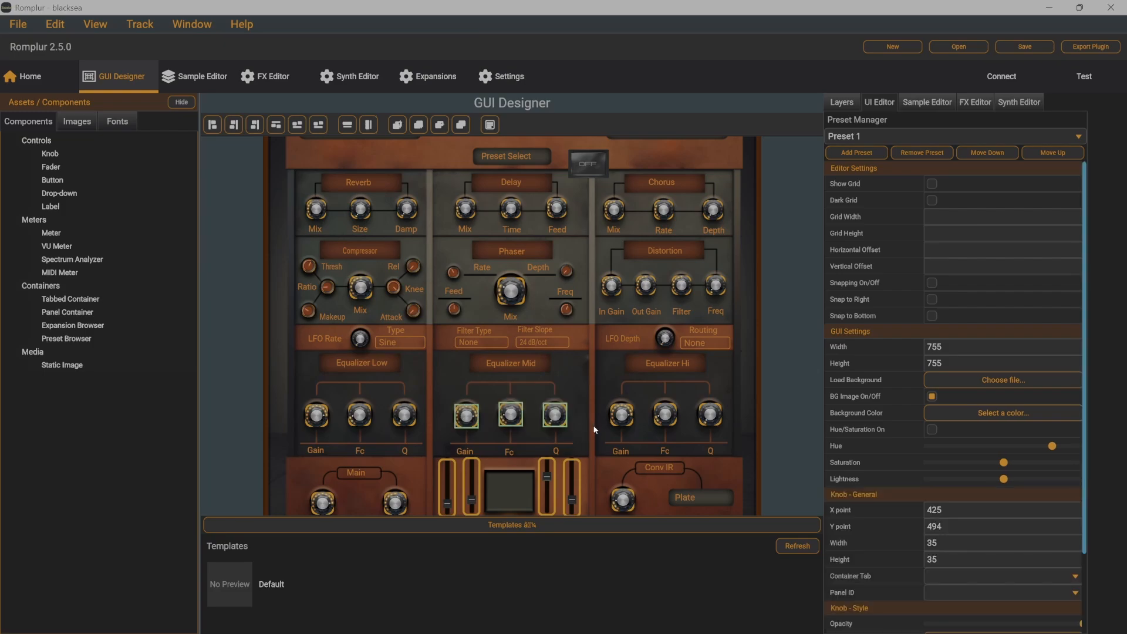
{"action": "right_click", "coordinate": [469, 420]}
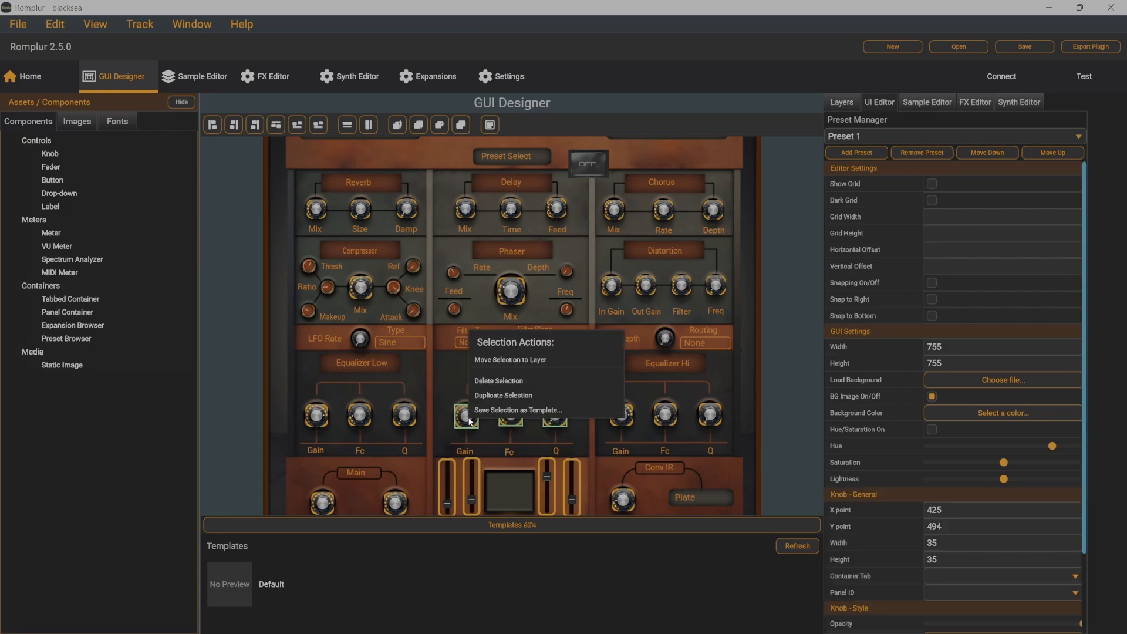
{"action": "left_click", "coordinate": [499, 410]}
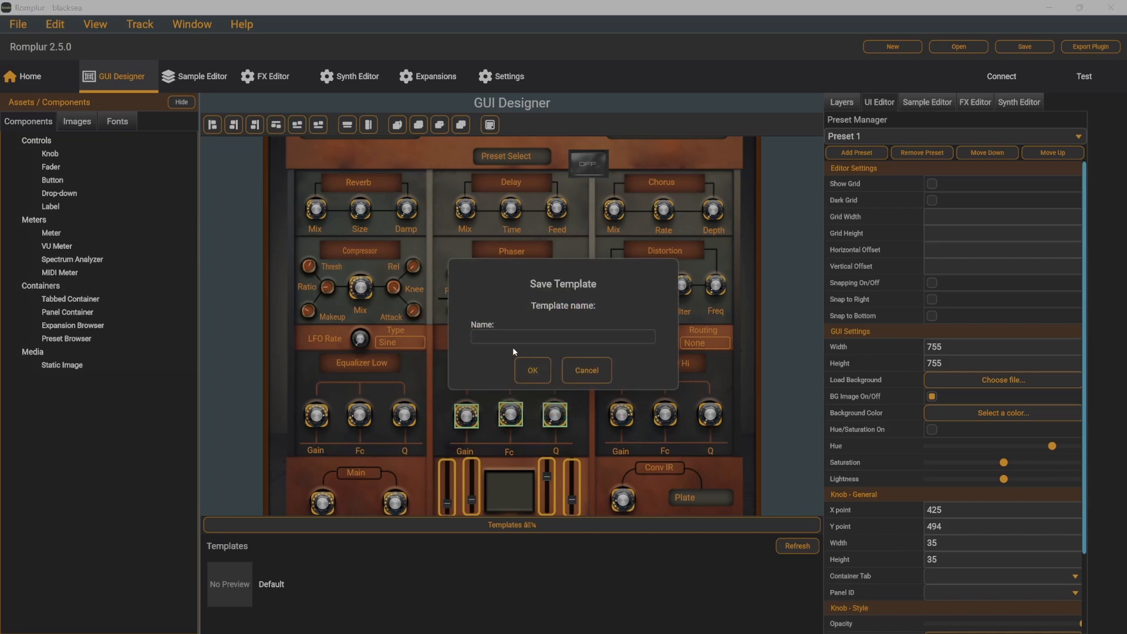
{"action": "left_click", "coordinate": [502, 341]}
{"action": "type", "text": "Test"}
{"action": "key", "text": "Return"}
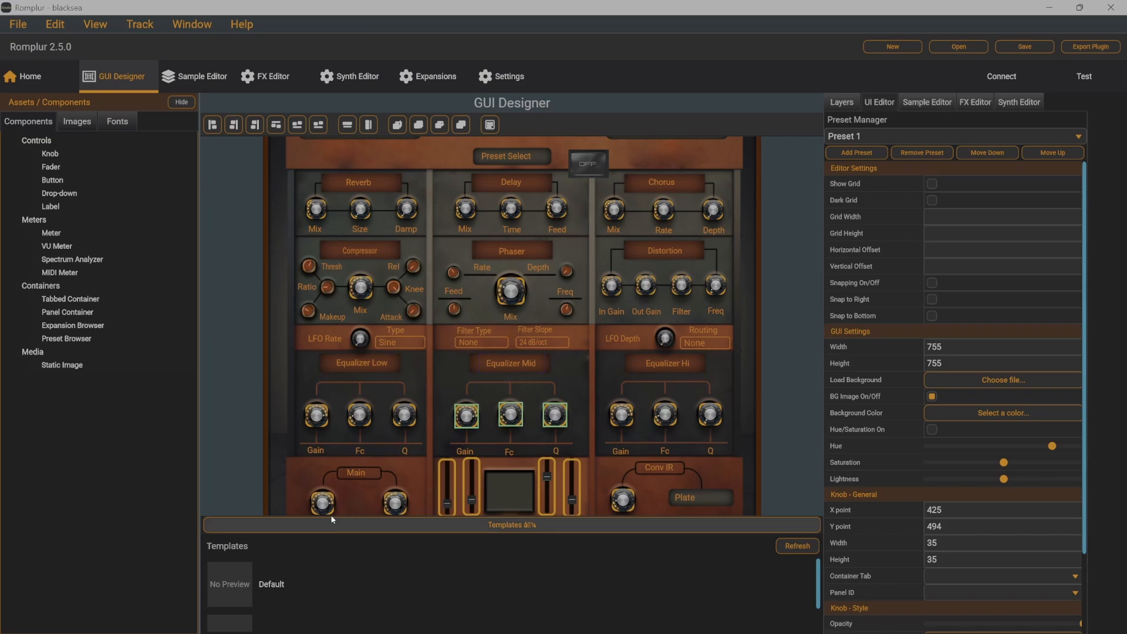
{"action": "scroll", "coordinate": [308, 572], "scroll_direction": "down", "scroll_amount": 1}
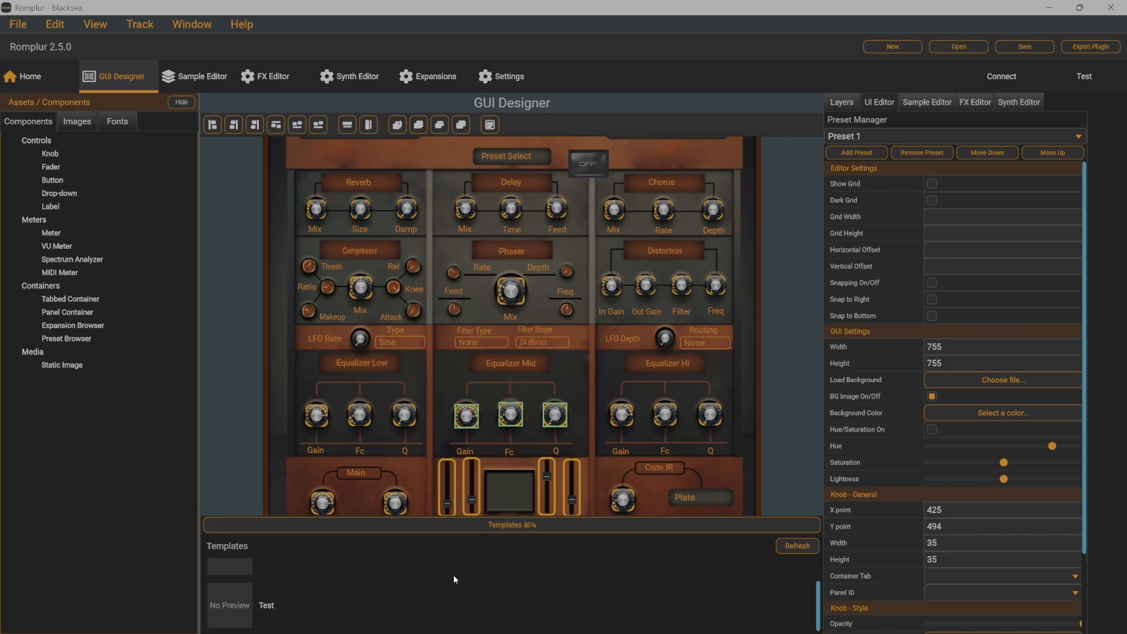
{"action": "left_click", "coordinate": [812, 546]}
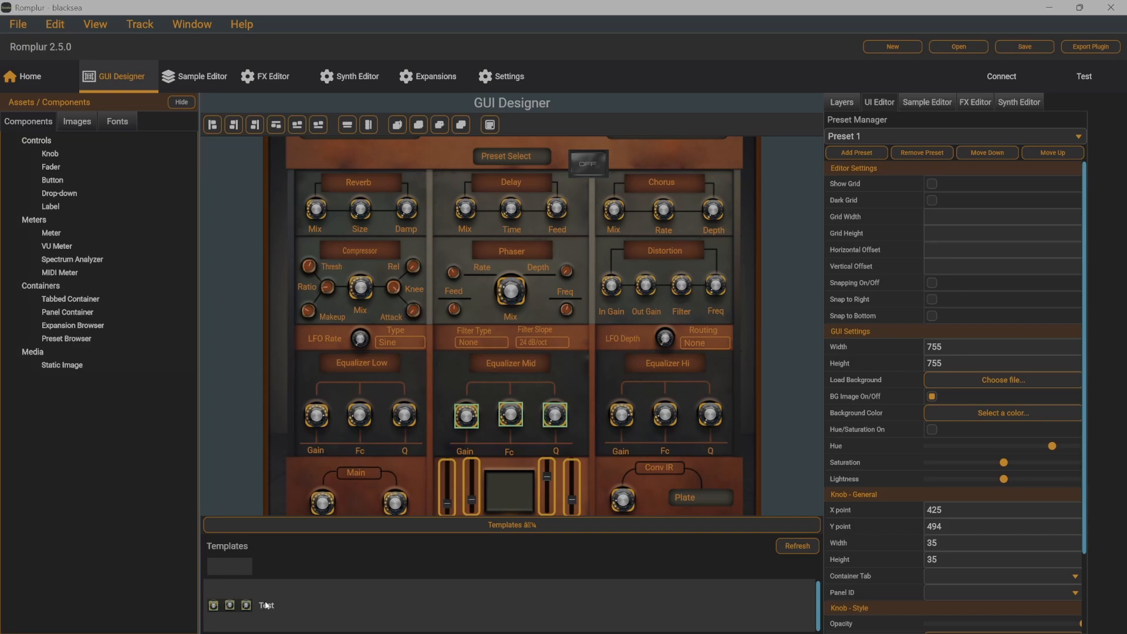
- Try placing the Test template over the Phaser section, undo the placement and hide the template list
{"action": "left_click_drag", "start_coordinate": [240, 605], "coordinate": [630, 301]}
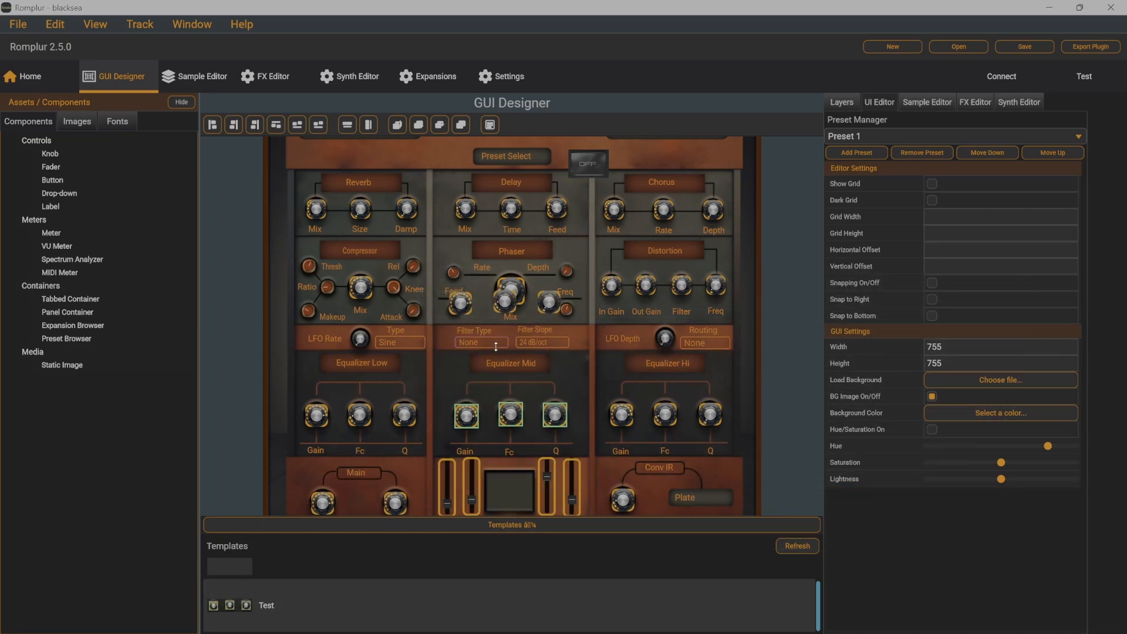
{"action": "key", "text": "ctrl+z"}
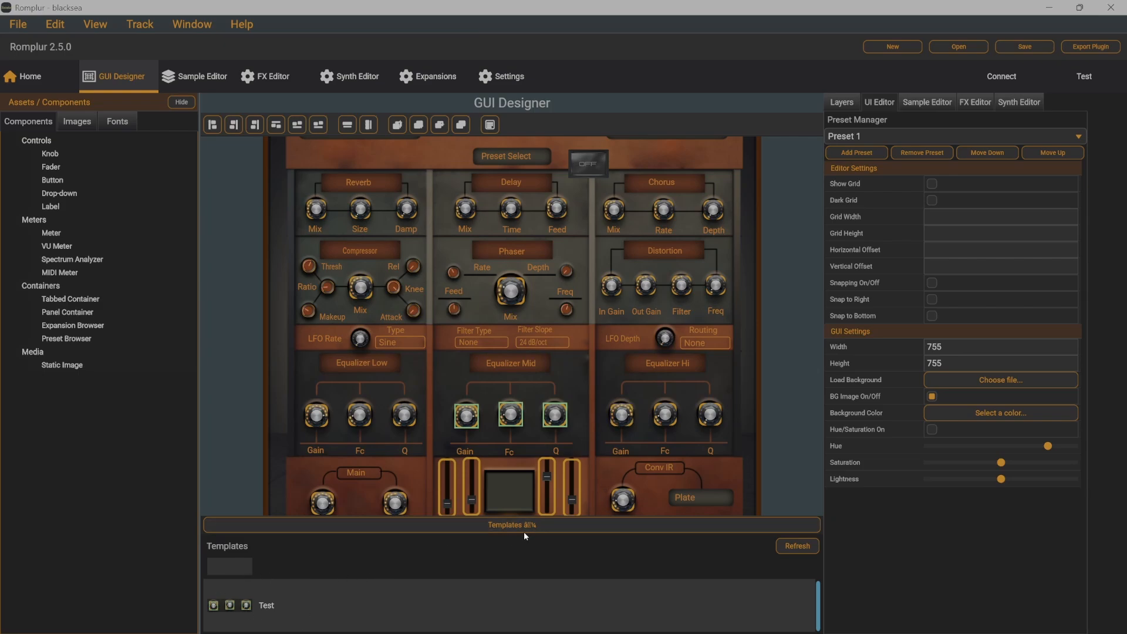
{"action": "left_click", "coordinate": [509, 526]}
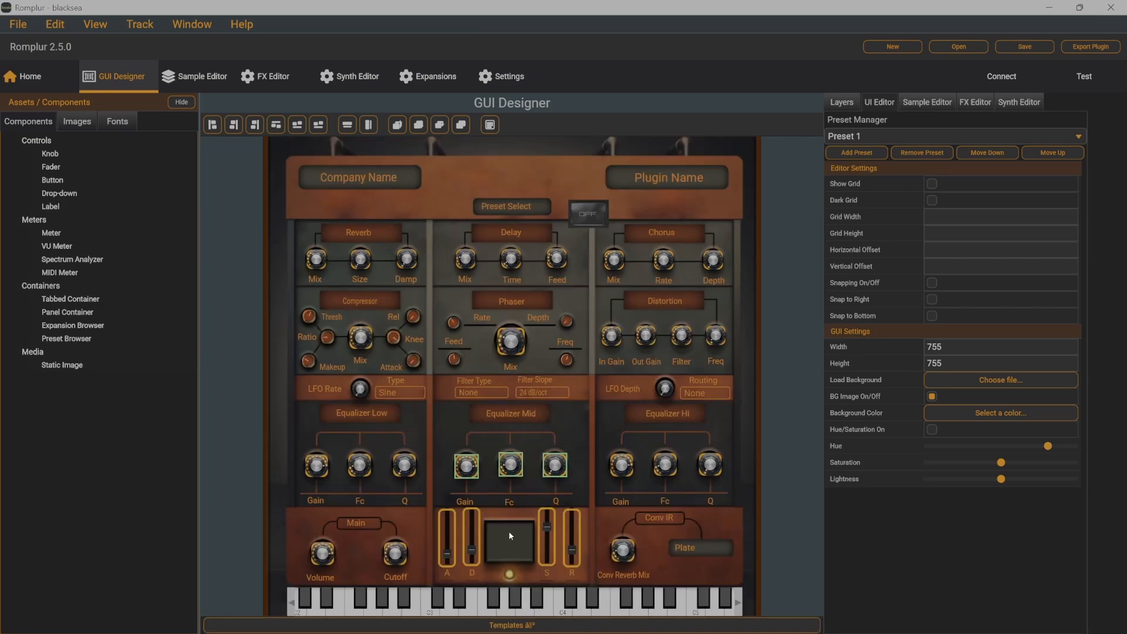
- In the FX Editor, remove the OFF button located between the Delay and Chorus headings
{"action": "left_click", "coordinate": [266, 78]}
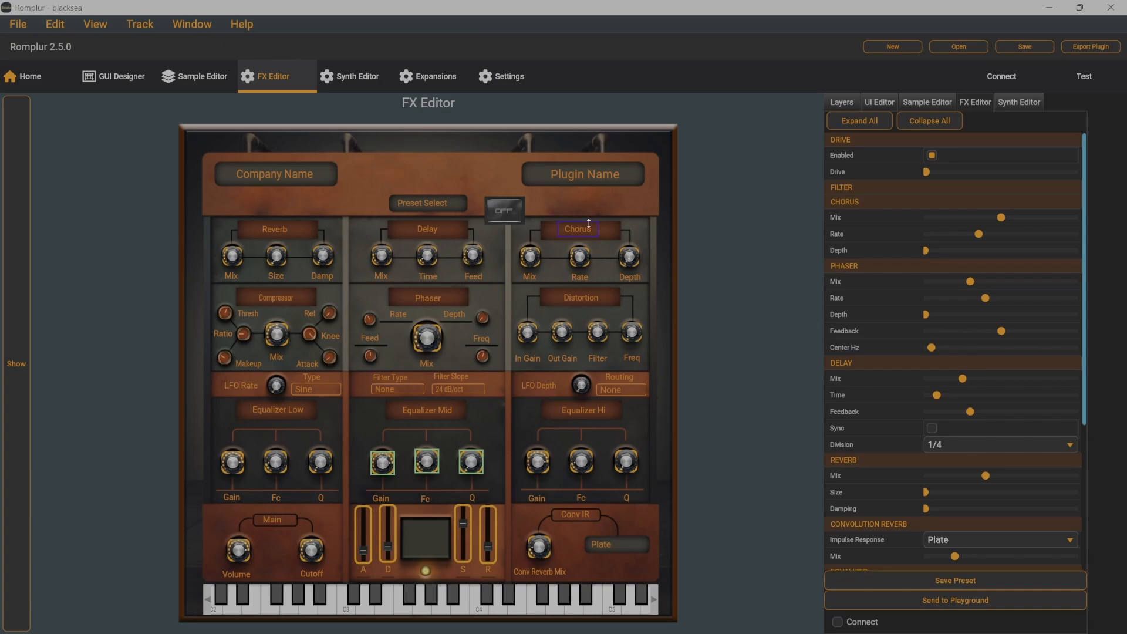
{"action": "right_click", "coordinate": [508, 213]}
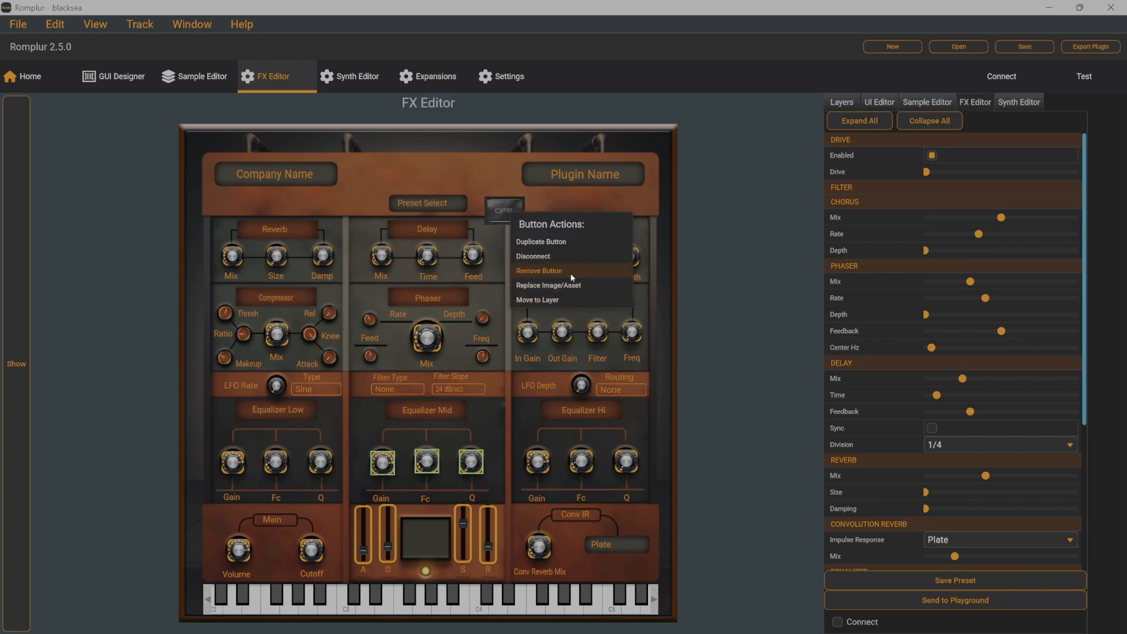
{"action": "left_click", "coordinate": [544, 268]}
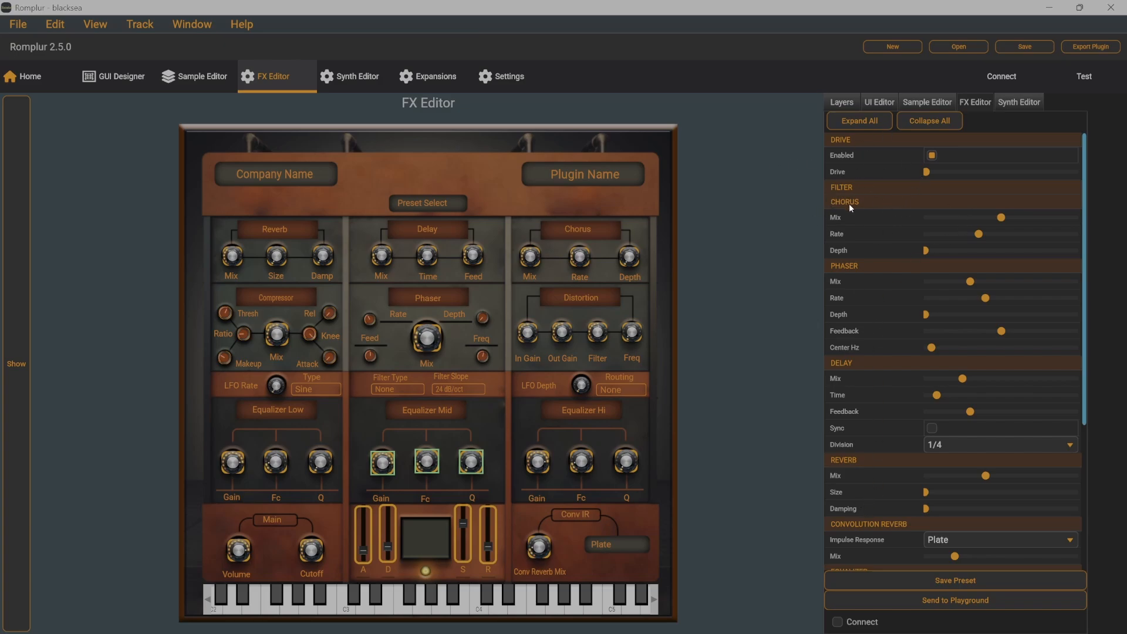
- Try adding a knob beside the Preset Select box and connecting it to the Convolution Reverb Mix parameter
{"action": "scroll", "coordinate": [863, 208], "scroll_direction": "down", "scroll_amount": 4}
{"action": "left_click", "coordinate": [949, 123]}
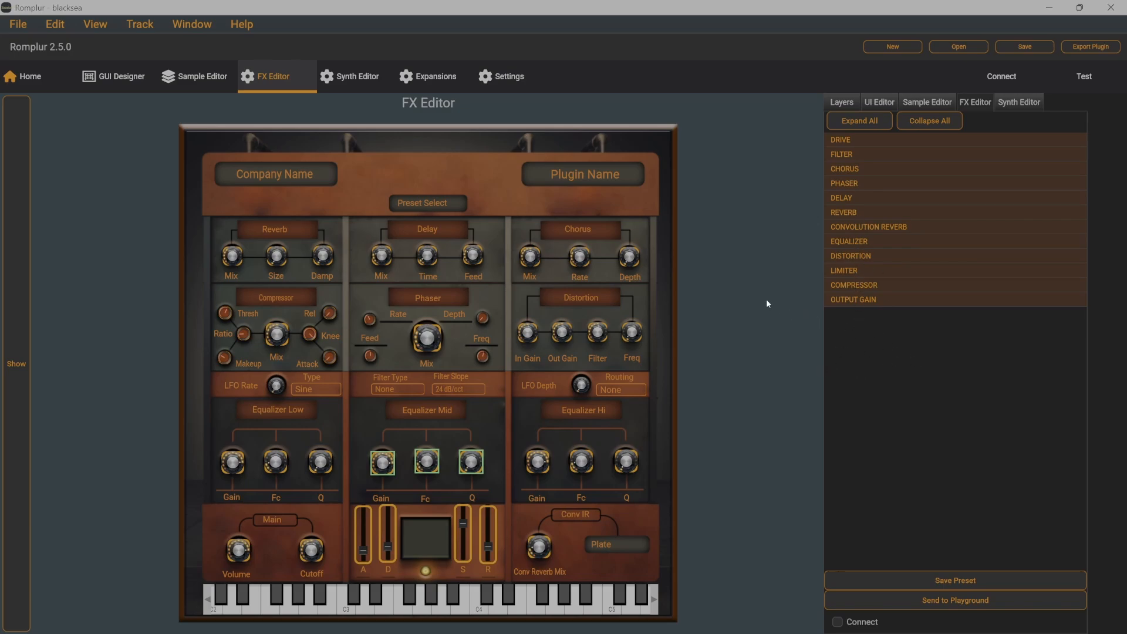
{"action": "left_click", "coordinate": [880, 228]}
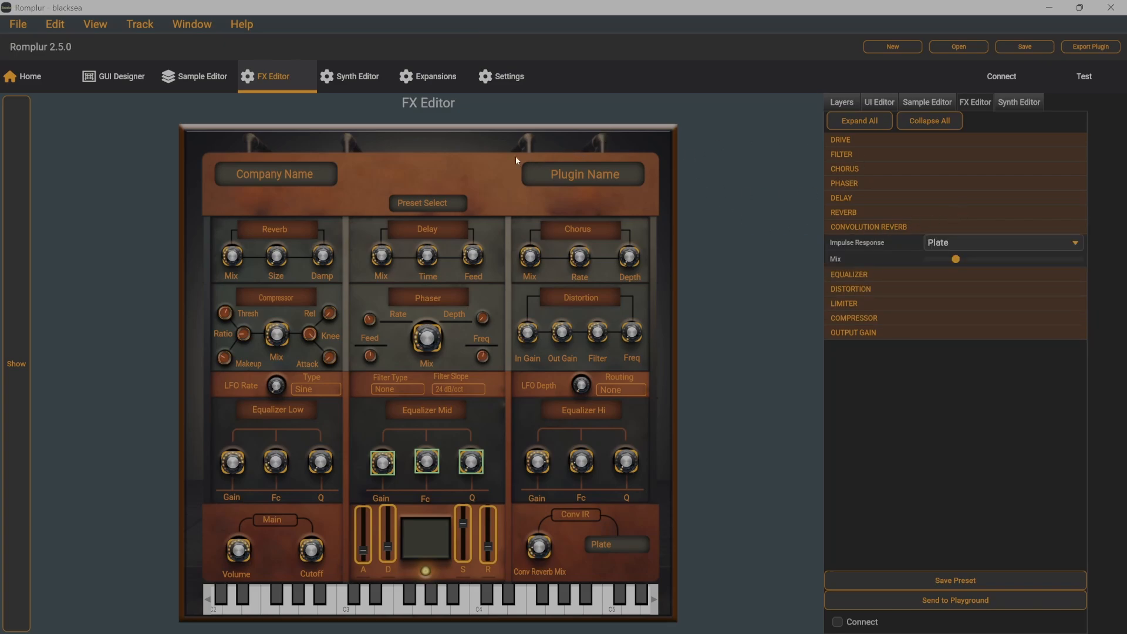
{"action": "right_click", "coordinate": [490, 196]}
{"action": "left_click", "coordinate": [491, 181]}
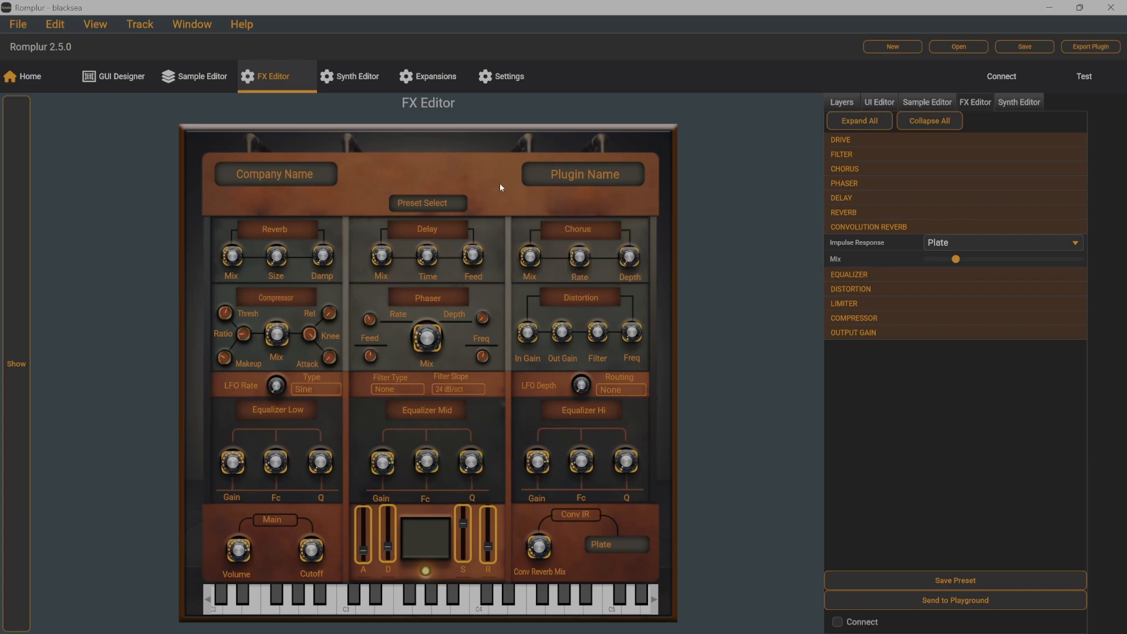
{"action": "right_click", "coordinate": [499, 183]}
{"action": "key", "text": "Escape"}
{"action": "left_click_drag", "start_coordinate": [518, 213], "coordinate": [489, 202]}
{"action": "left_click", "coordinate": [1005, 76]}
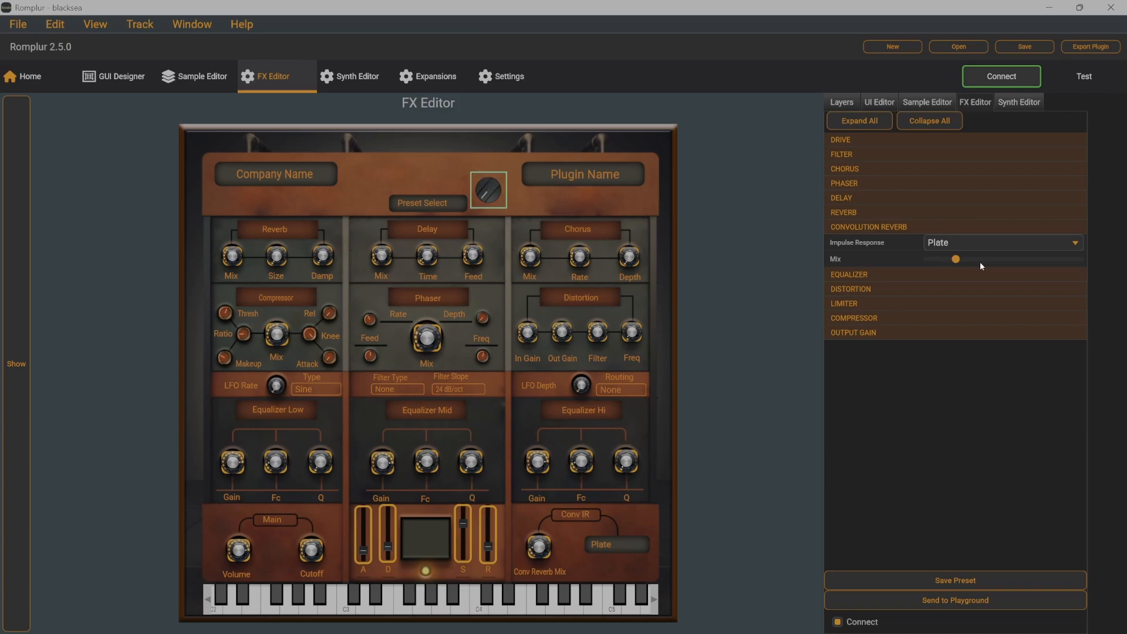
{"action": "left_click_drag", "start_coordinate": [959, 262], "coordinate": [904, 252]}
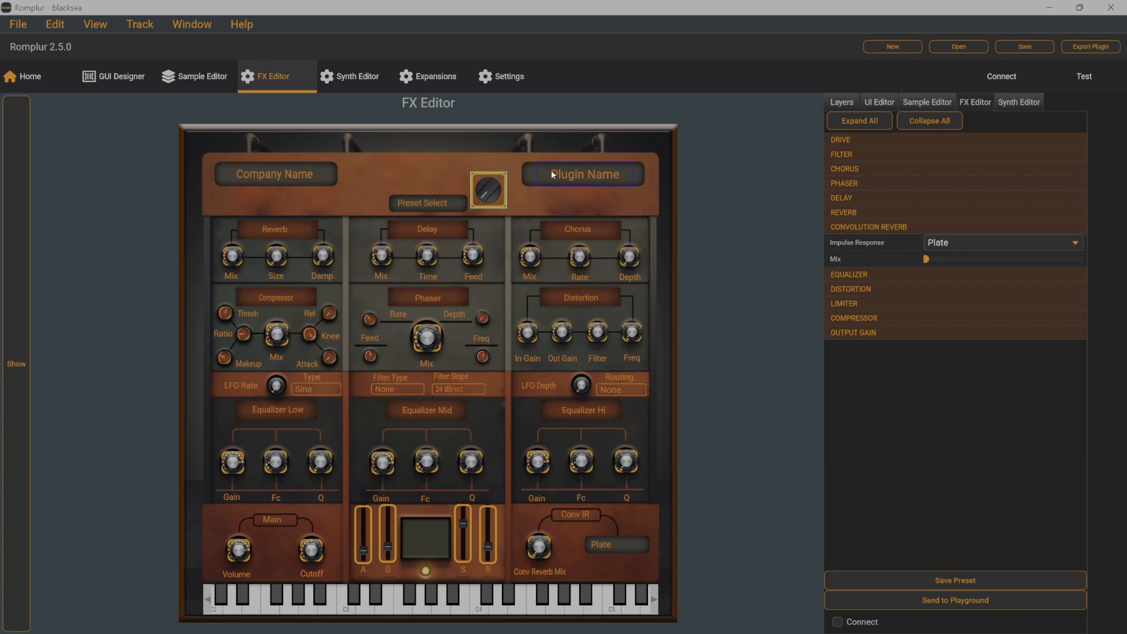
- Test the connected Convolution Reverb Mix knob by turning it, and remove the knob beside Preset Select
{"action": "left_click", "coordinate": [1078, 75]}
{"action": "mouse_move", "coordinate": [487, 185]}
{"action": "left_mouse_down"}
{"action": "mouse_move", "coordinate": [498, 135]}
{"action": "mouse_move", "coordinate": [497, 191]}
{"action": "mouse_move", "coordinate": [496, 170]}
{"action": "left_mouse_up"}
{"action": "right_click", "coordinate": [489, 193]}
{"action": "left_click", "coordinate": [516, 251]}
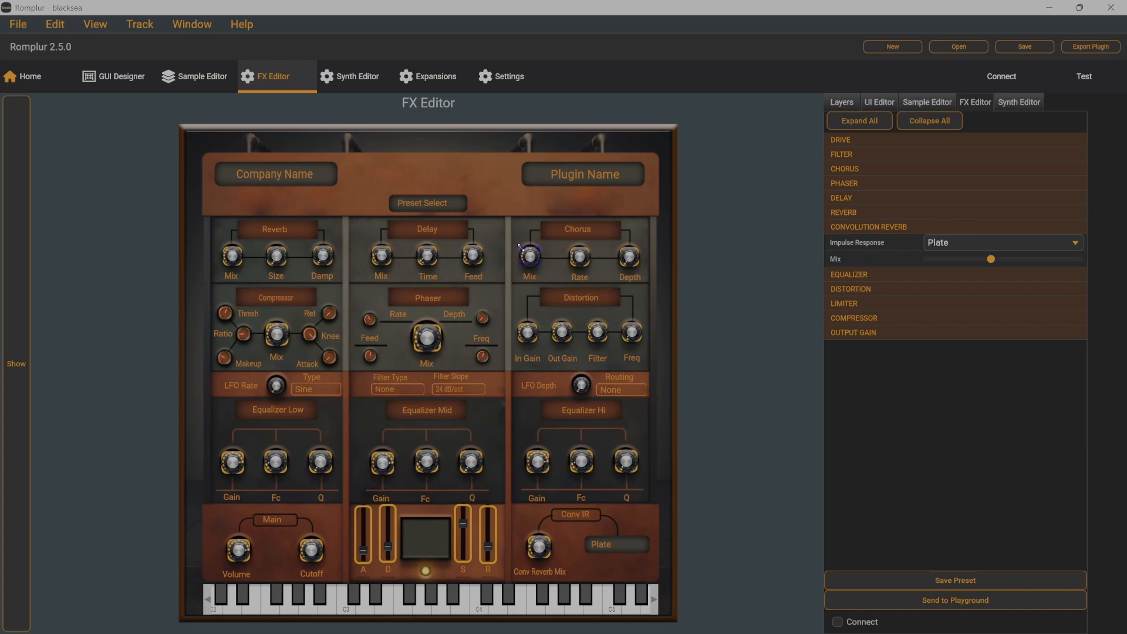
- In the Synth Editor, add two layers and assign an oscillator, an LFO and an arpeggiator to the first, second and third layers
{"action": "left_click", "coordinate": [347, 79]}
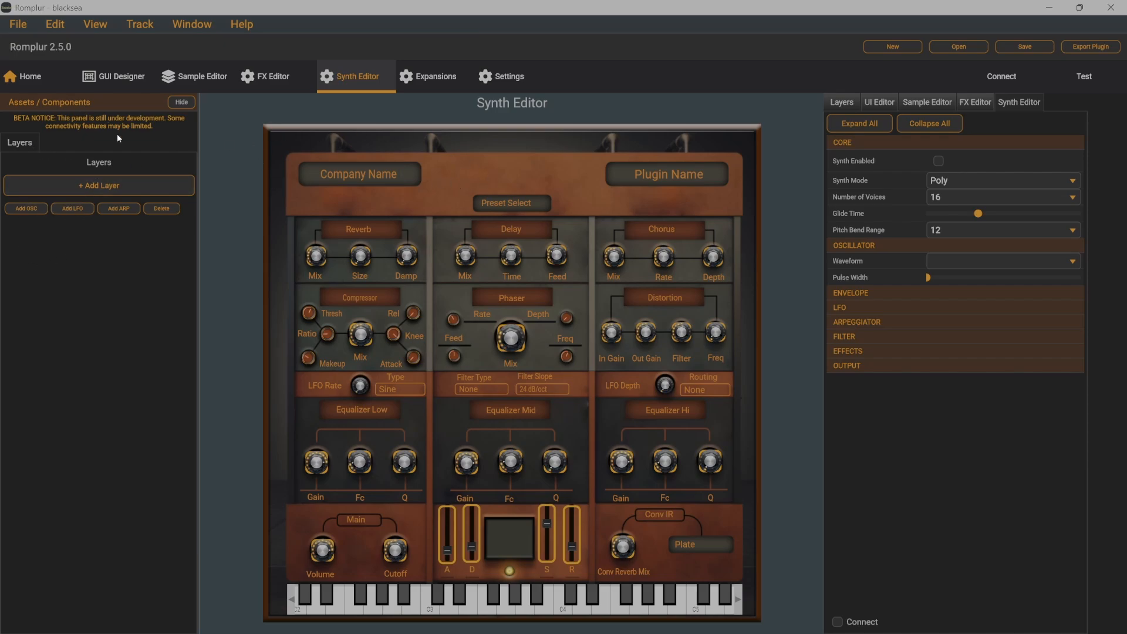
{"action": "left_click", "coordinate": [176, 176]}
{"action": "left_click", "coordinate": [129, 178]}
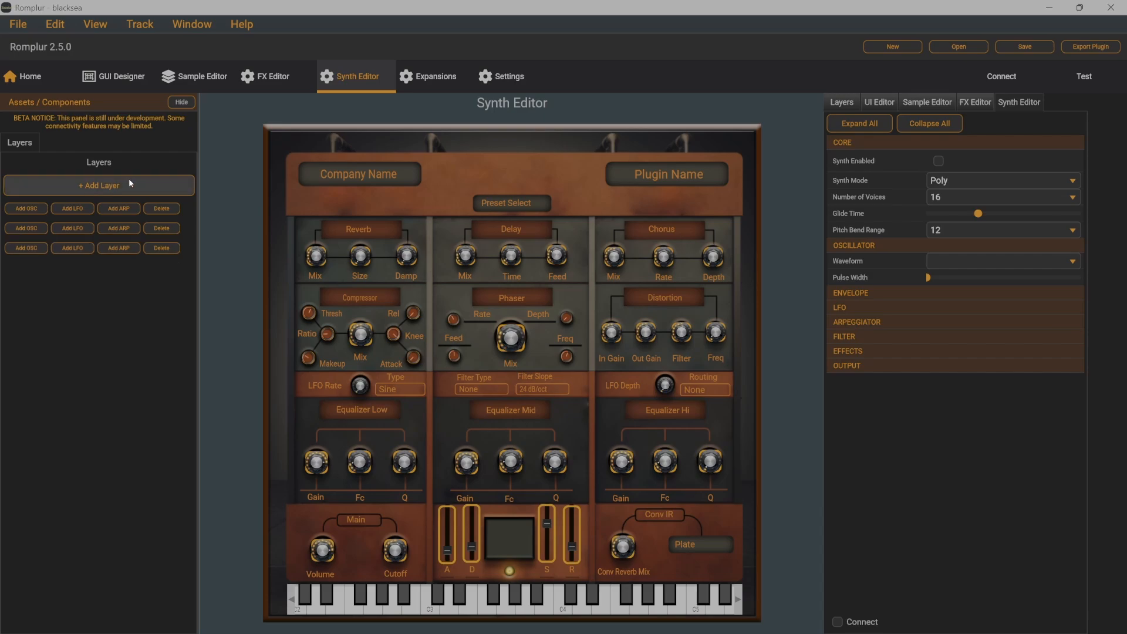
{"action": "left_click", "coordinate": [25, 208]}
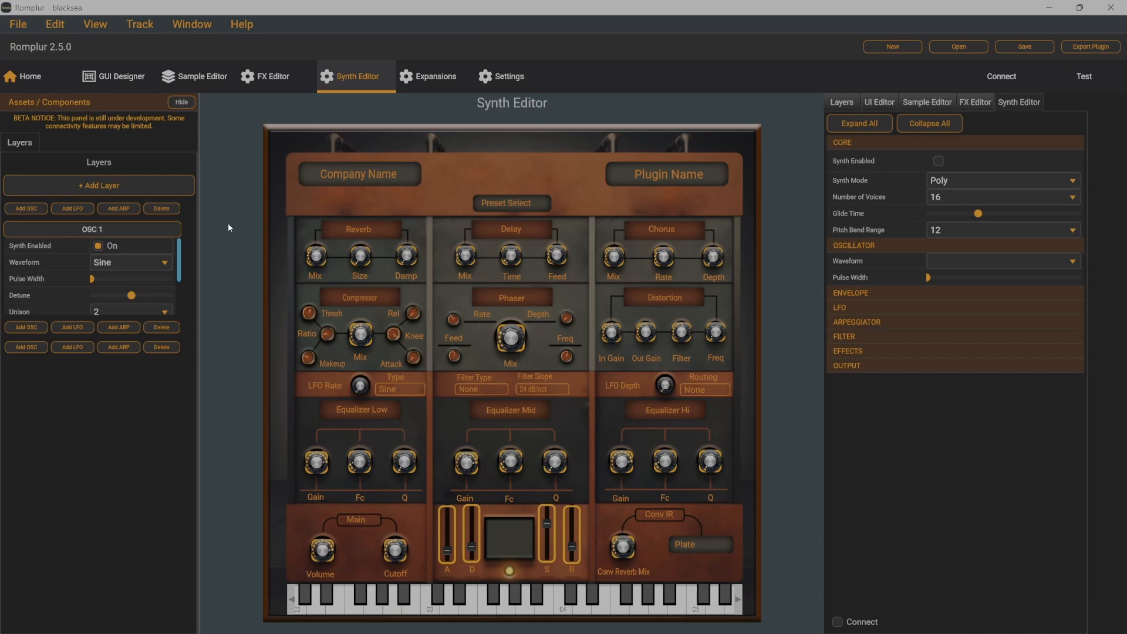
{"action": "left_click", "coordinate": [82, 327]}
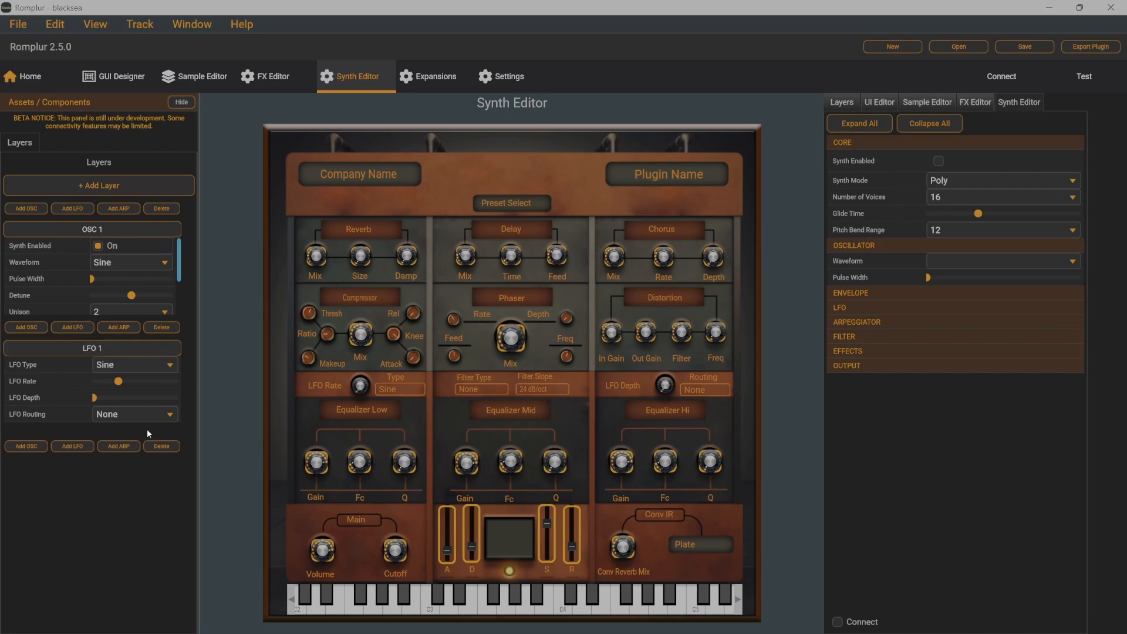
{"action": "left_click", "coordinate": [117, 447]}
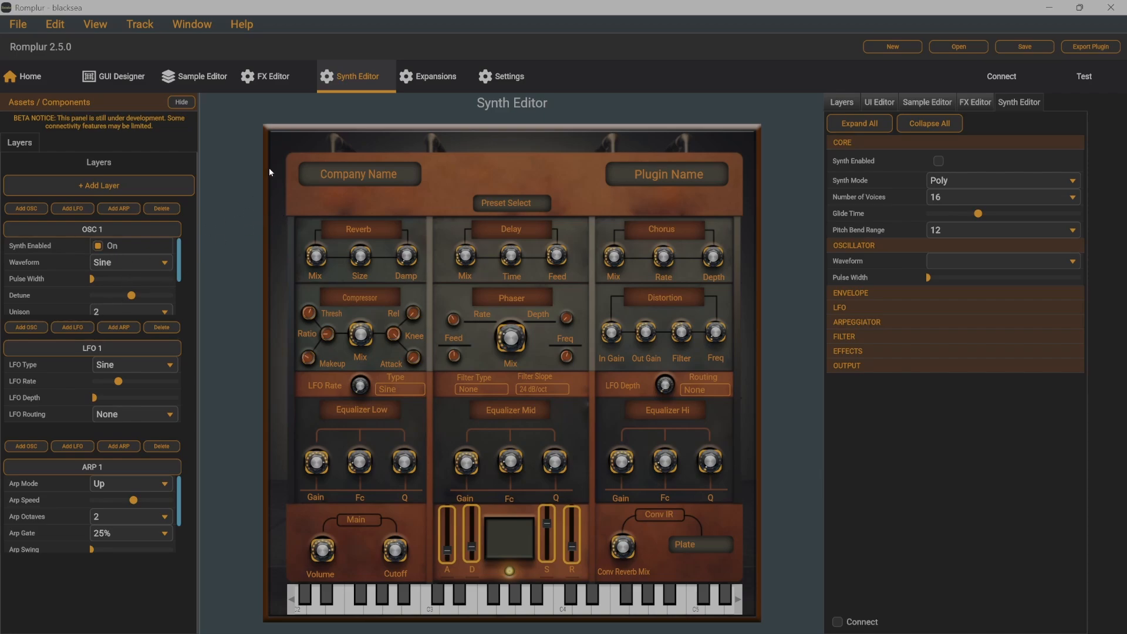
- Add a knob beside the Company Name box and connect it to the OSC 1 Detune parameter
{"action": "right_click", "coordinate": [443, 174]}
{"action": "left_click", "coordinate": [460, 196]}
{"action": "left_click", "coordinate": [979, 84]}
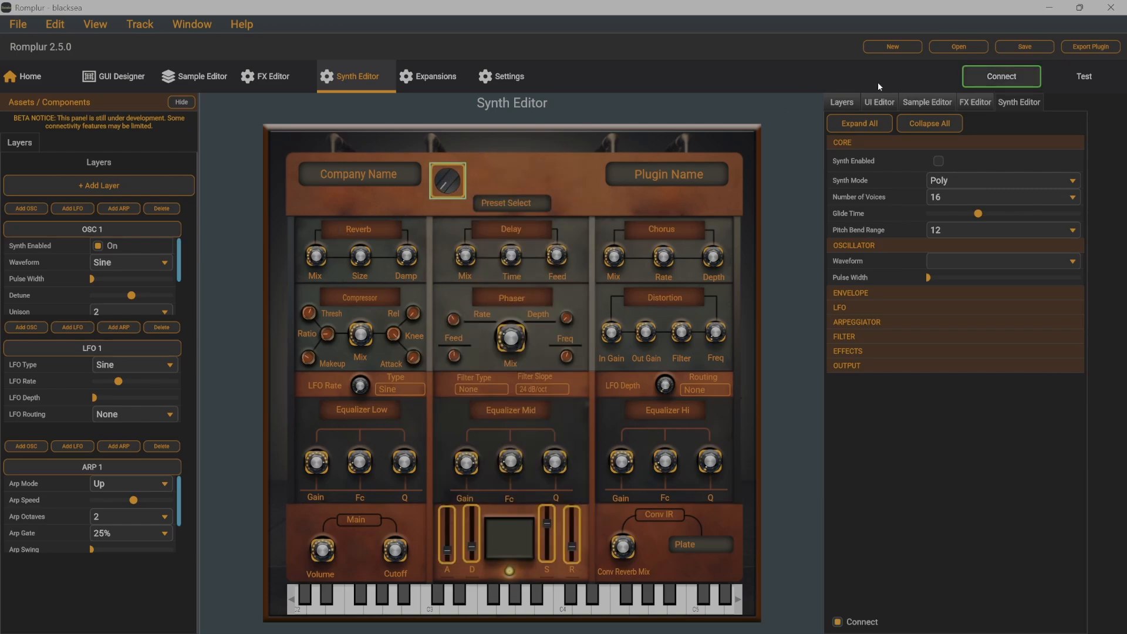
{"action": "left_click_drag", "start_coordinate": [131, 298], "coordinate": [157, 294]}
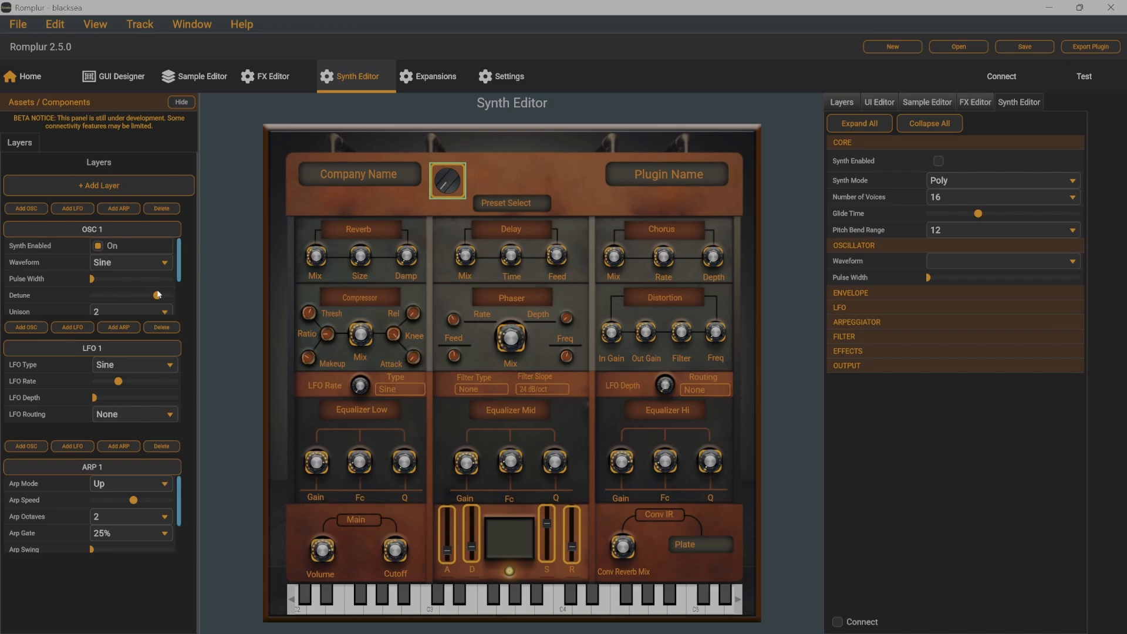
- Test the Detune connection by turning the knob beside Company Name, and leave test mode
{"action": "left_click", "coordinate": [1083, 76]}
{"action": "left_click_drag", "start_coordinate": [449, 181], "coordinate": [461, 145]}
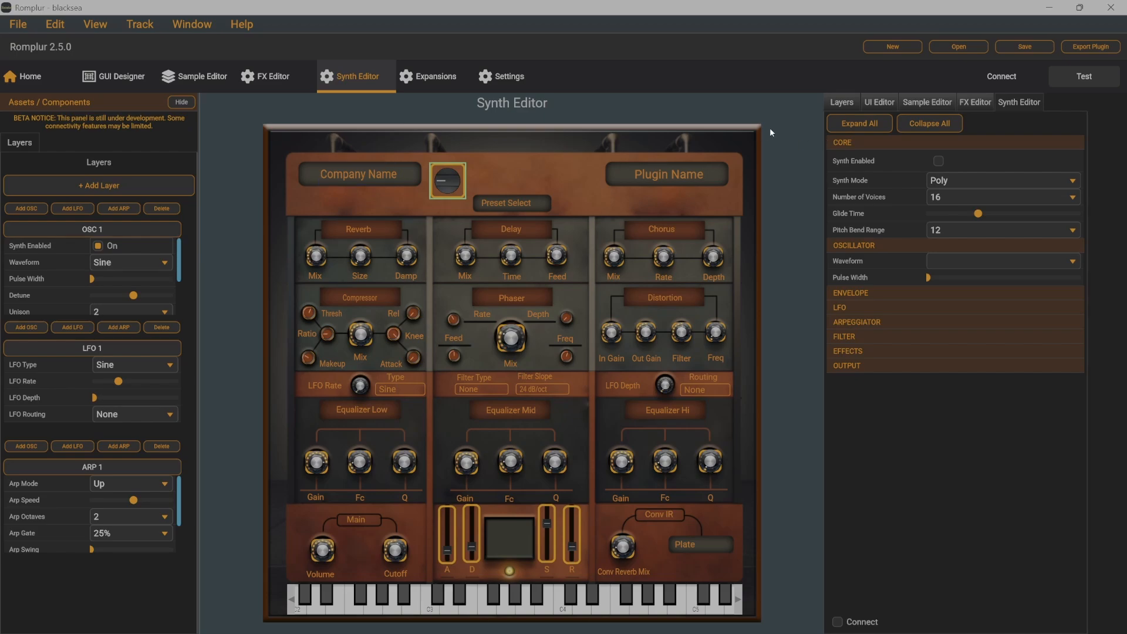
{"action": "left_click", "coordinate": [1086, 77]}
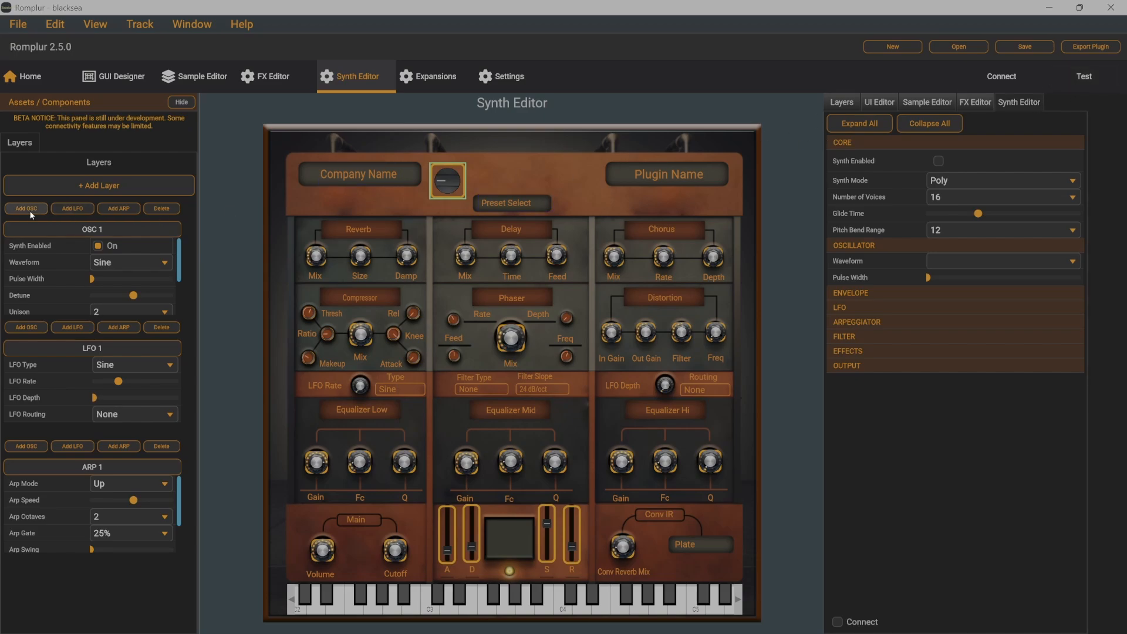
- Delete the oscillator and arpeggiator layers, and disconnect the knob beside Company Name
{"action": "left_click", "coordinate": [162, 209]}
{"action": "left_click", "coordinate": [161, 208]}
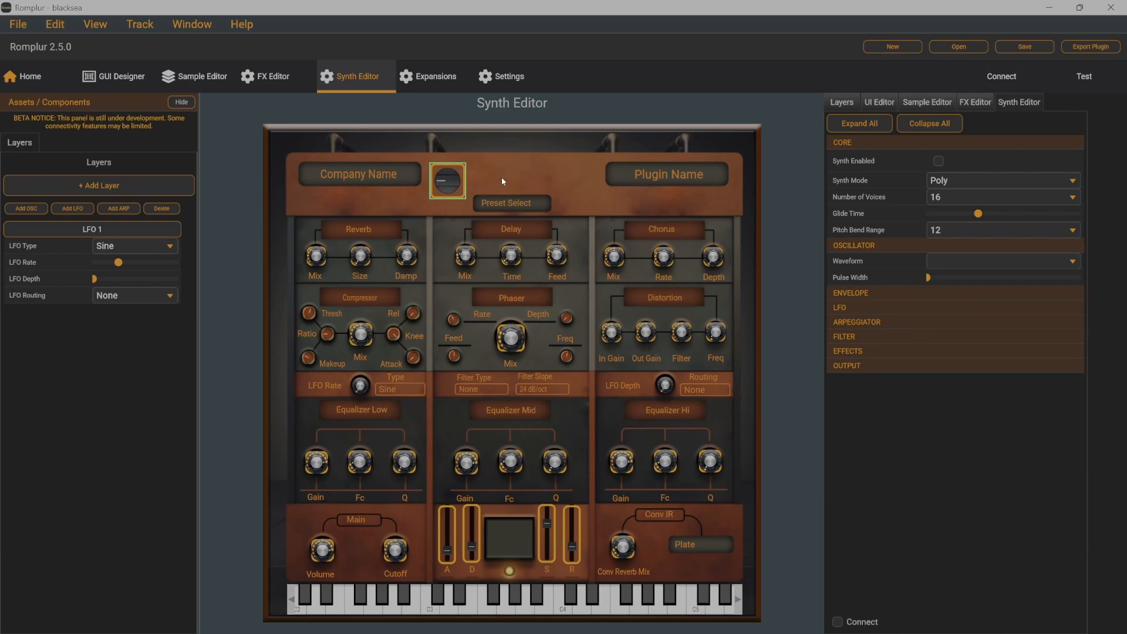
{"action": "right_click", "coordinate": [448, 176]}
{"action": "left_click", "coordinate": [510, 224]}
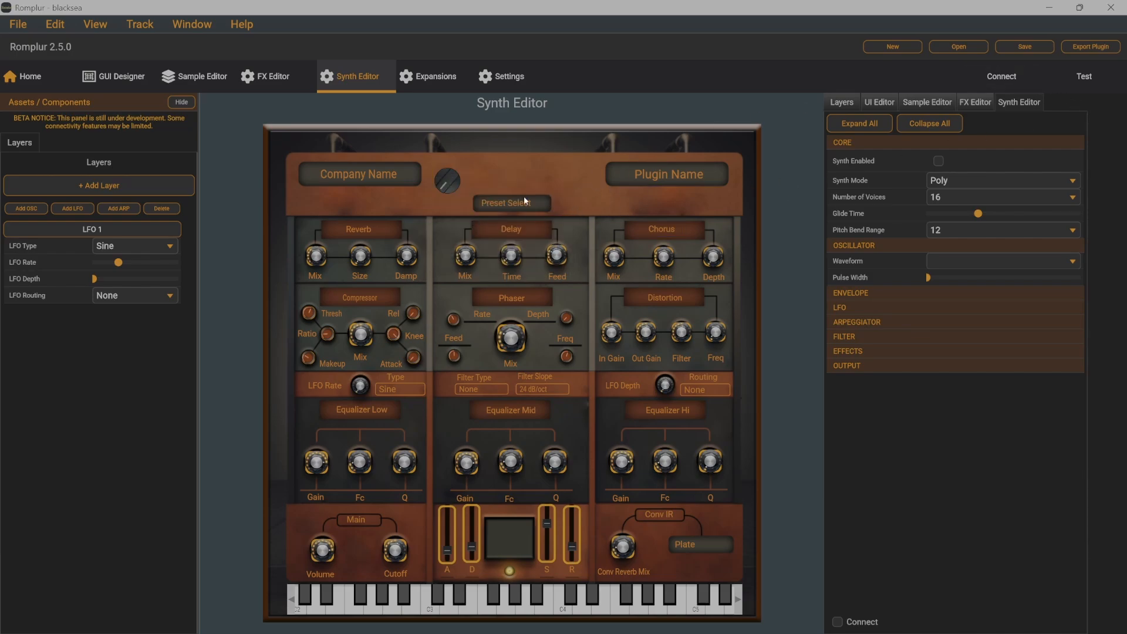
- Connect the knob beside Company Name to the oscillator Pulse Width, and test it together with the A and D faders
{"action": "left_click", "coordinate": [852, 293]}
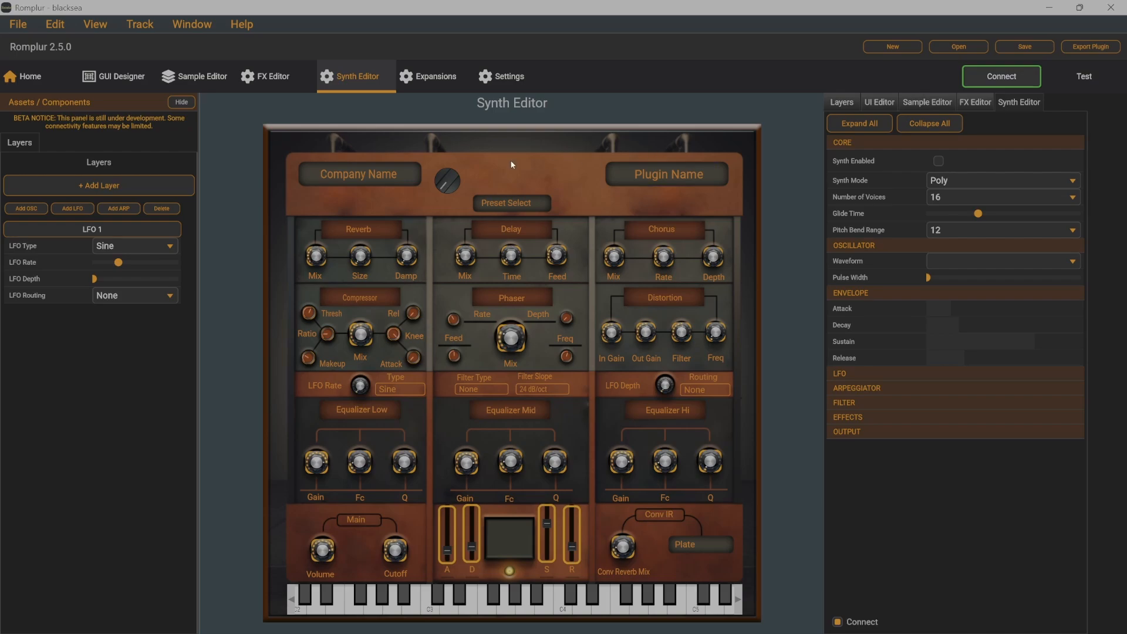
{"action": "left_click", "coordinate": [444, 186]}
{"action": "left_click", "coordinate": [972, 78]}
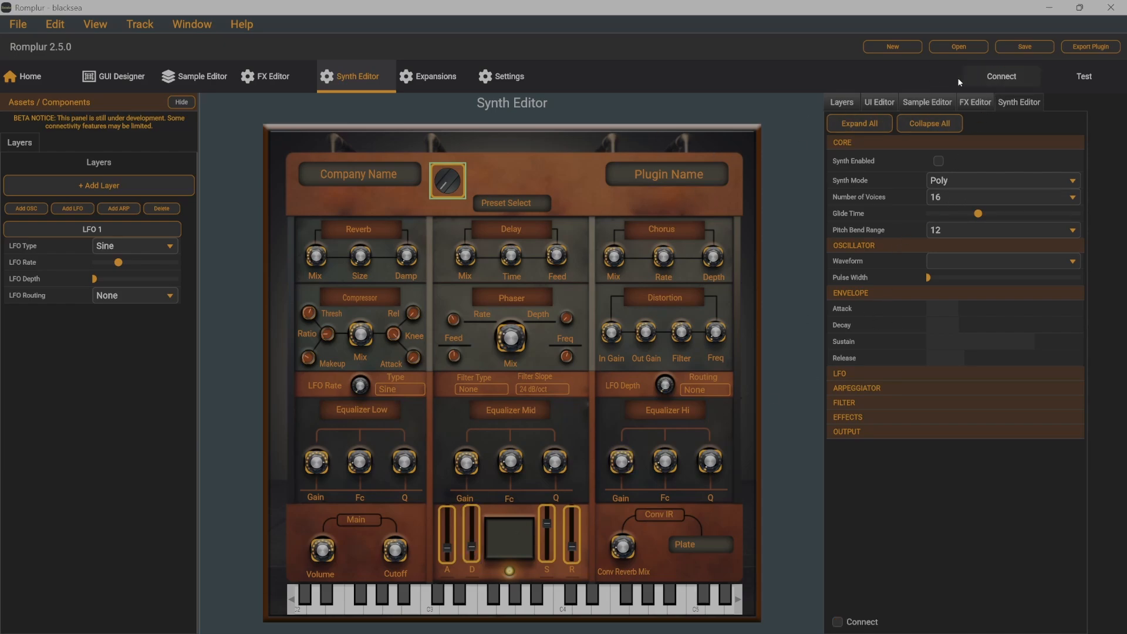
{"action": "left_click", "coordinate": [1017, 75]}
{"action": "left_click_drag", "start_coordinate": [929, 279], "coordinate": [984, 278]}
{"action": "mouse_move", "coordinate": [448, 180]}
{"action": "left_mouse_down"}
{"action": "mouse_move", "coordinate": [456, 136]}
{"action": "mouse_move", "coordinate": [448, 202]}
{"action": "mouse_move", "coordinate": [456, 186]}
{"action": "left_mouse_up"}
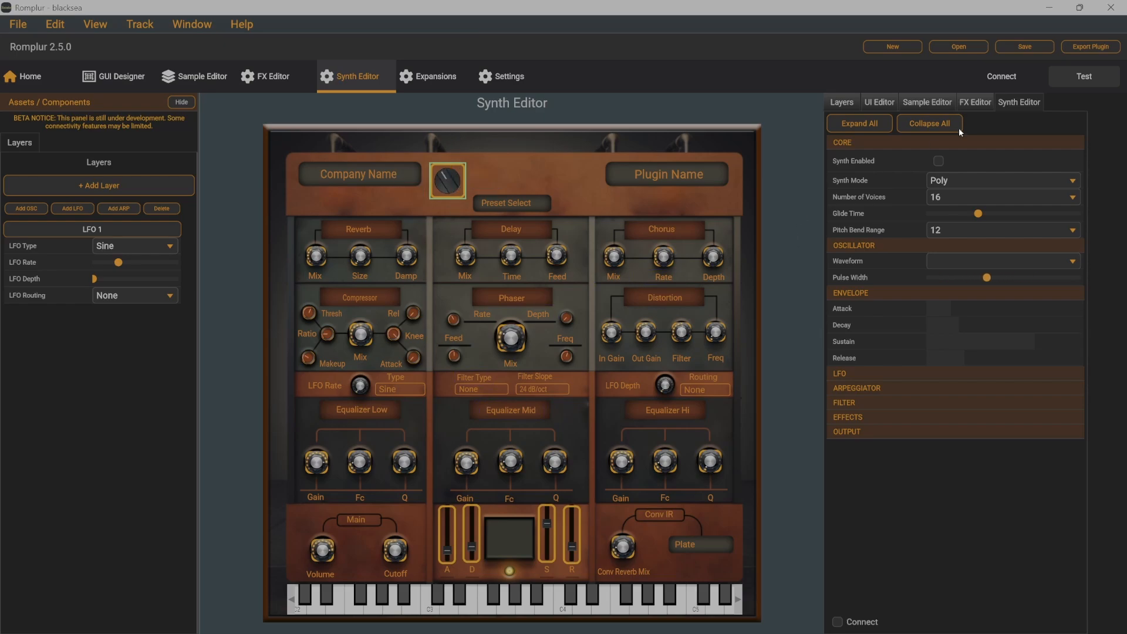
{"action": "left_click_drag", "start_coordinate": [447, 550], "coordinate": [433, 501]}
{"action": "left_click_drag", "start_coordinate": [471, 544], "coordinate": [475, 530]}
- Review all synth parameter sections by collapsing, expanding and collapsing them again
{"action": "left_click", "coordinate": [939, 127]}
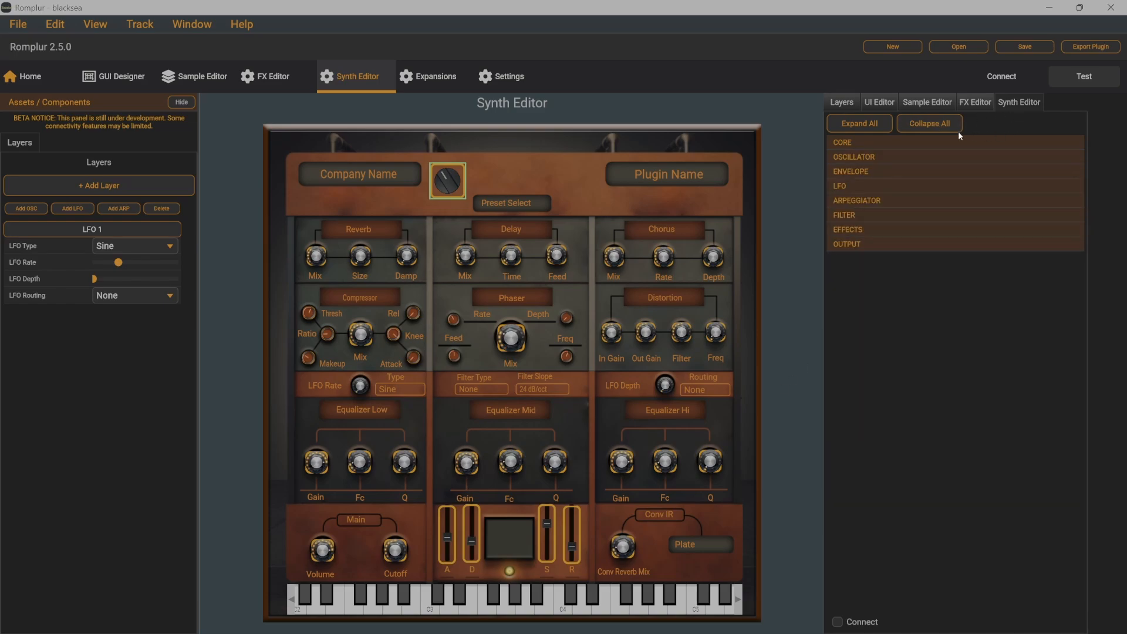
{"action": "left_click", "coordinate": [869, 124]}
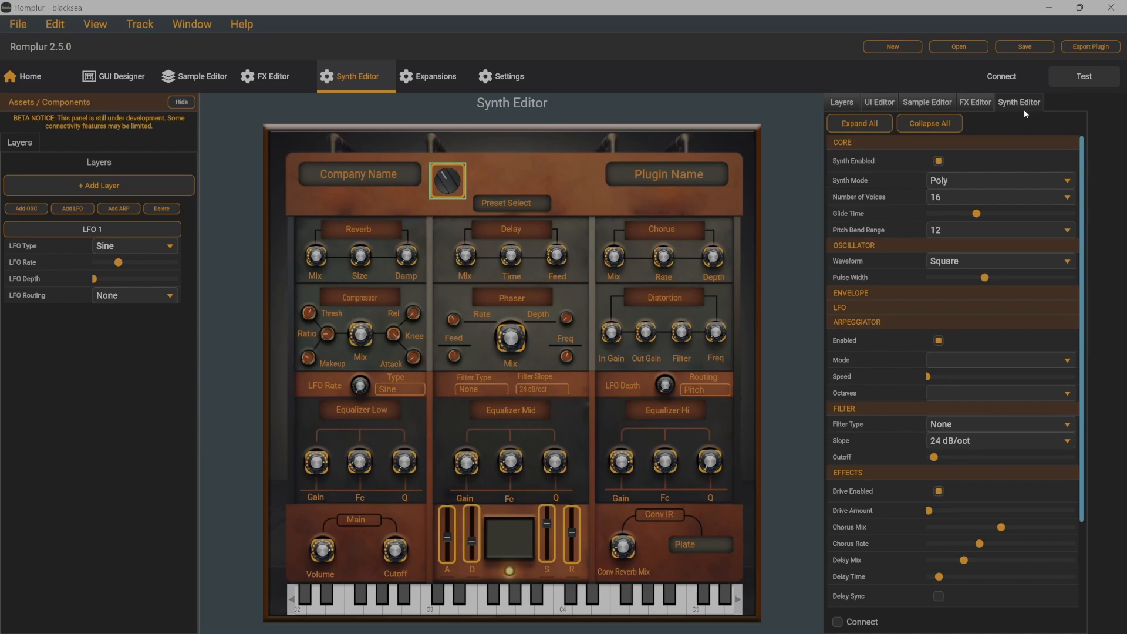
{"action": "left_click", "coordinate": [951, 129]}
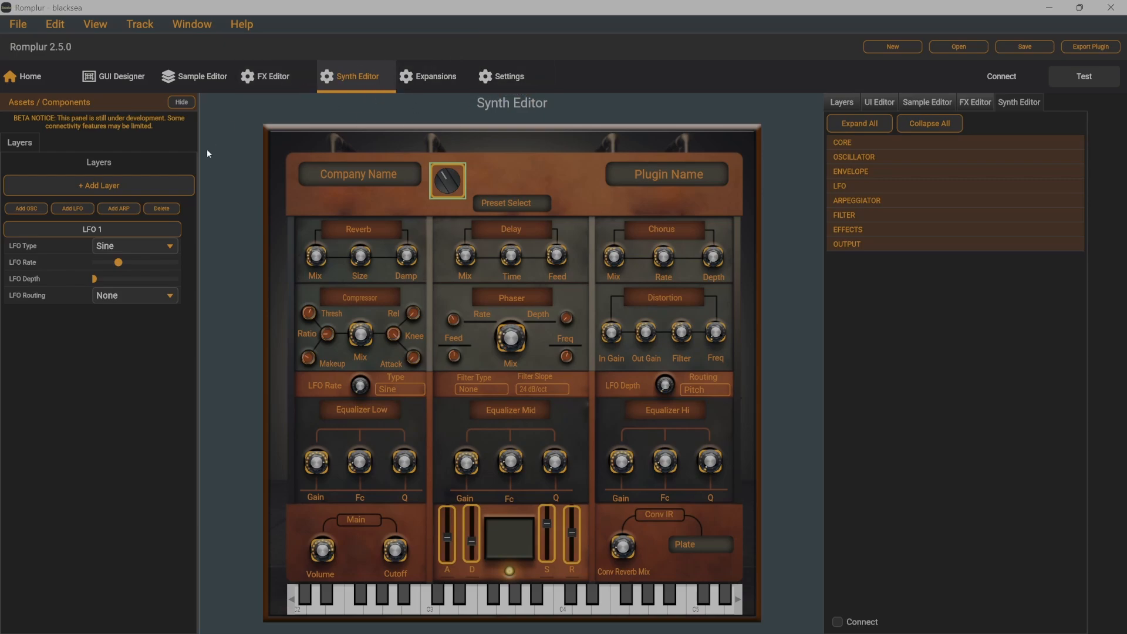
- Show the Expansions page, examine the fields for creating a new expansion, and cancel the form
{"action": "left_click", "coordinate": [419, 84]}
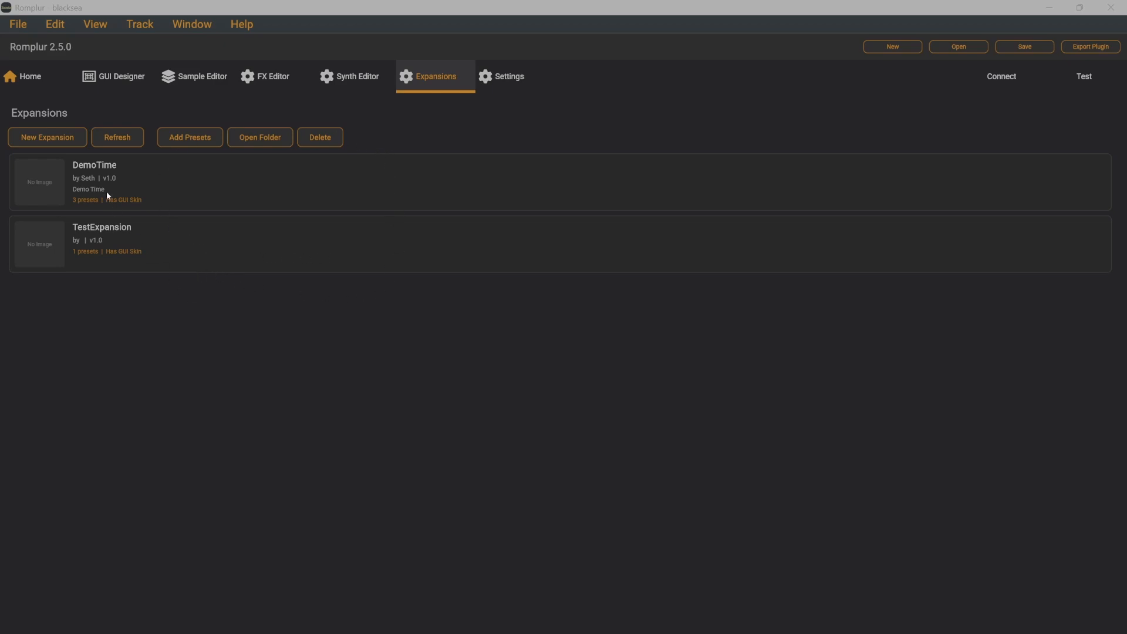
{"action": "left_click", "coordinate": [47, 136]}
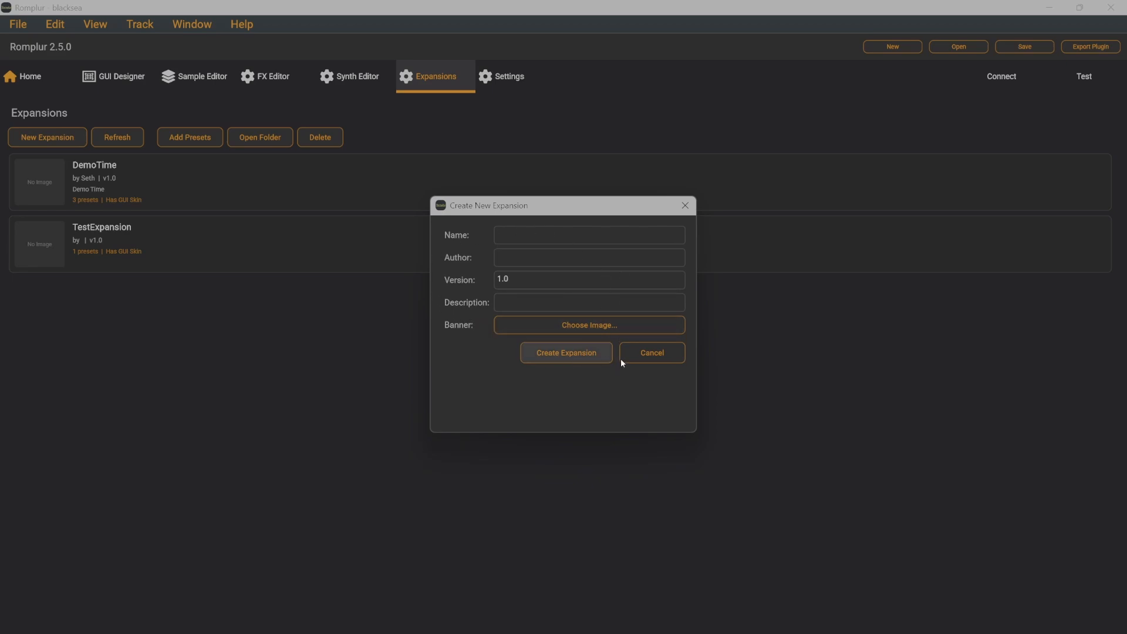
{"action": "left_click", "coordinate": [654, 359]}
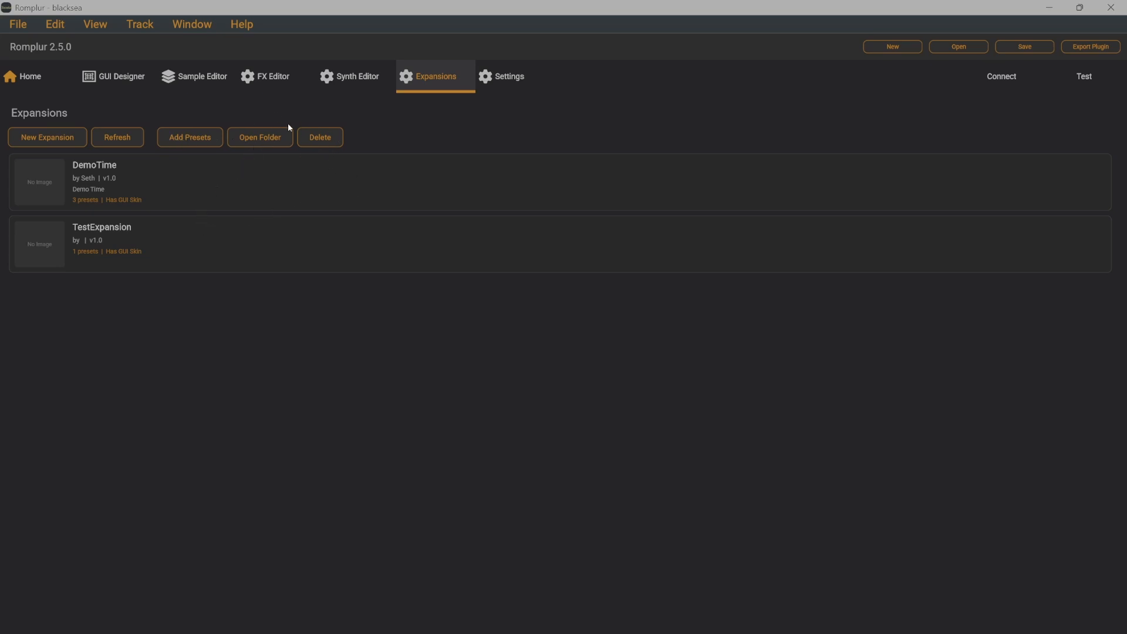
- In the GUI Designer, try placing an Expansion Browser at X 98, Y 100, and remove it
{"action": "left_click", "coordinate": [132, 79]}
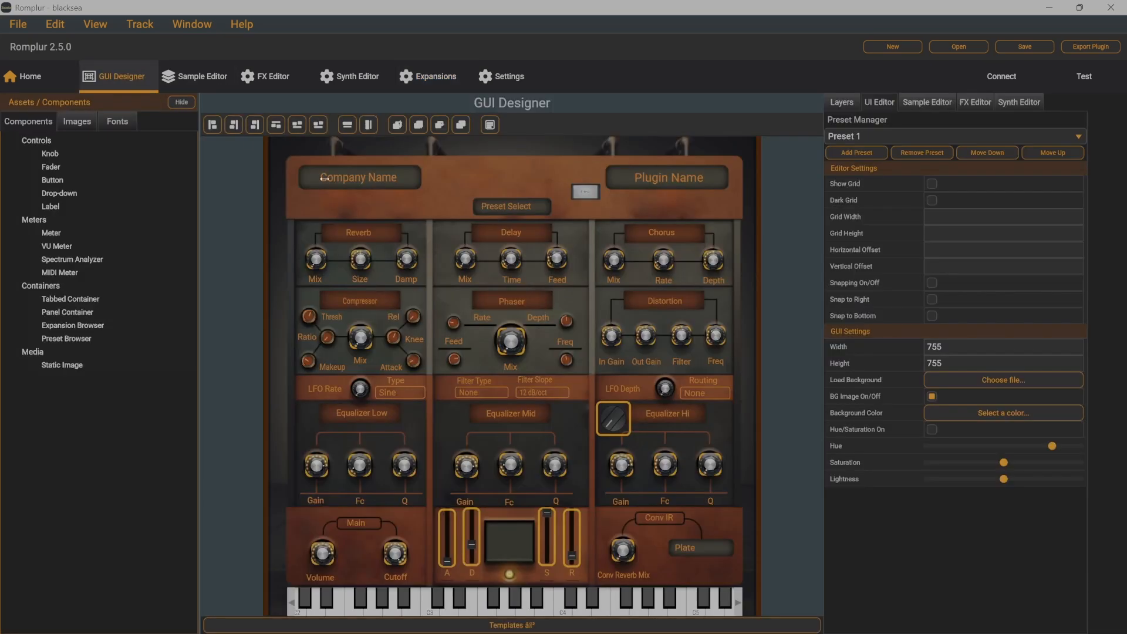
{"action": "right_click", "coordinate": [447, 192]}
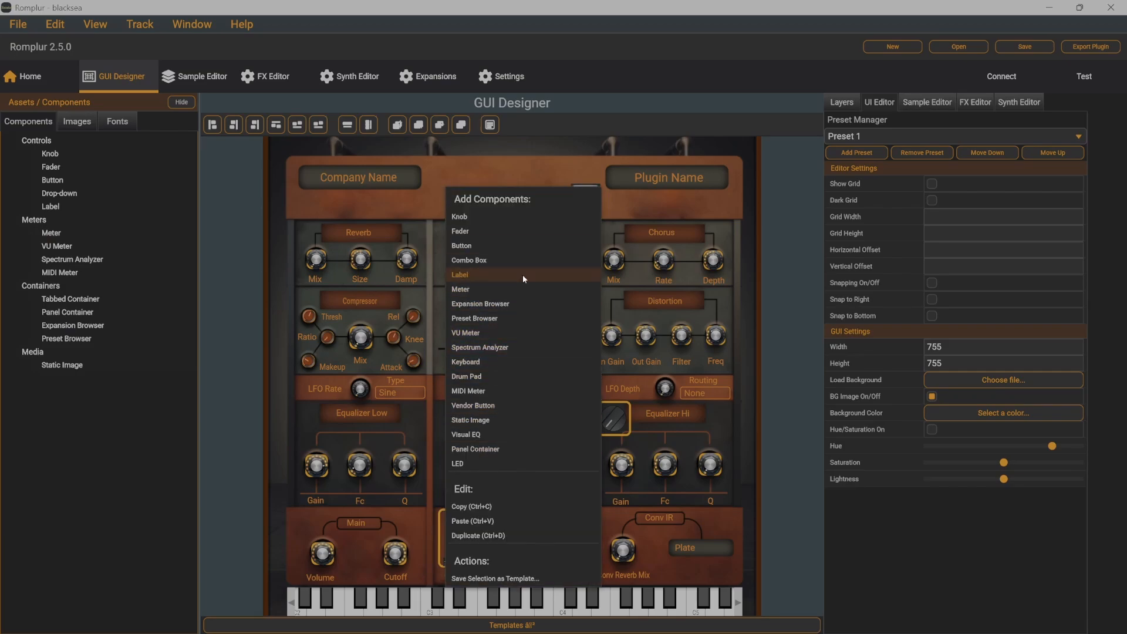
{"action": "left_click", "coordinate": [494, 305]}
{"action": "left_click", "coordinate": [573, 315]}
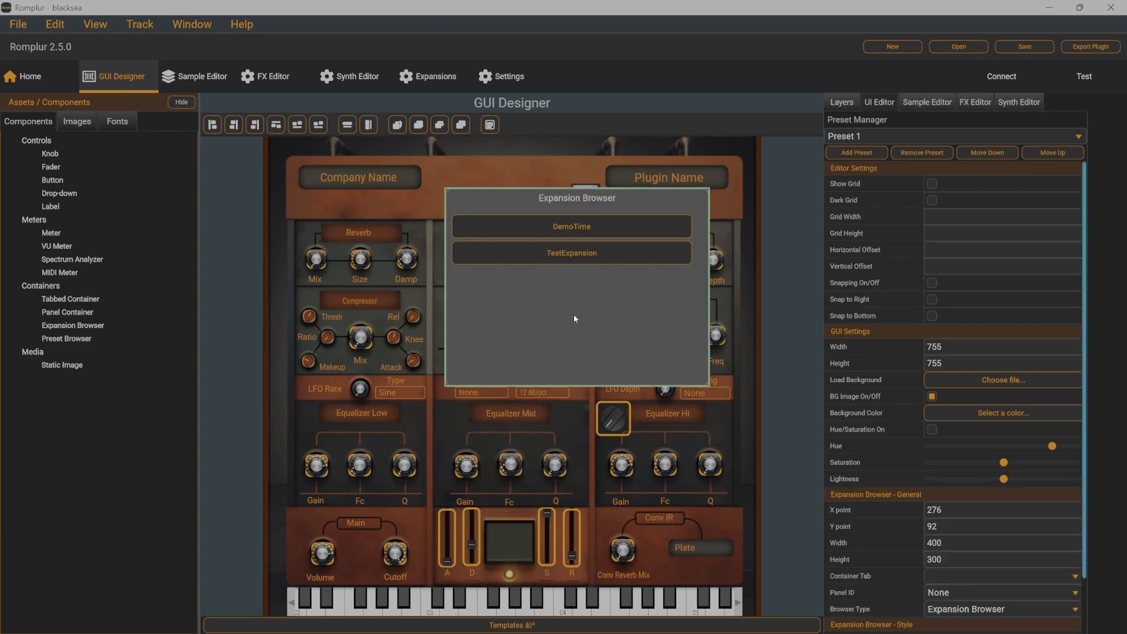
{"action": "left_click_drag", "start_coordinate": [575, 319], "coordinate": [484, 329]}
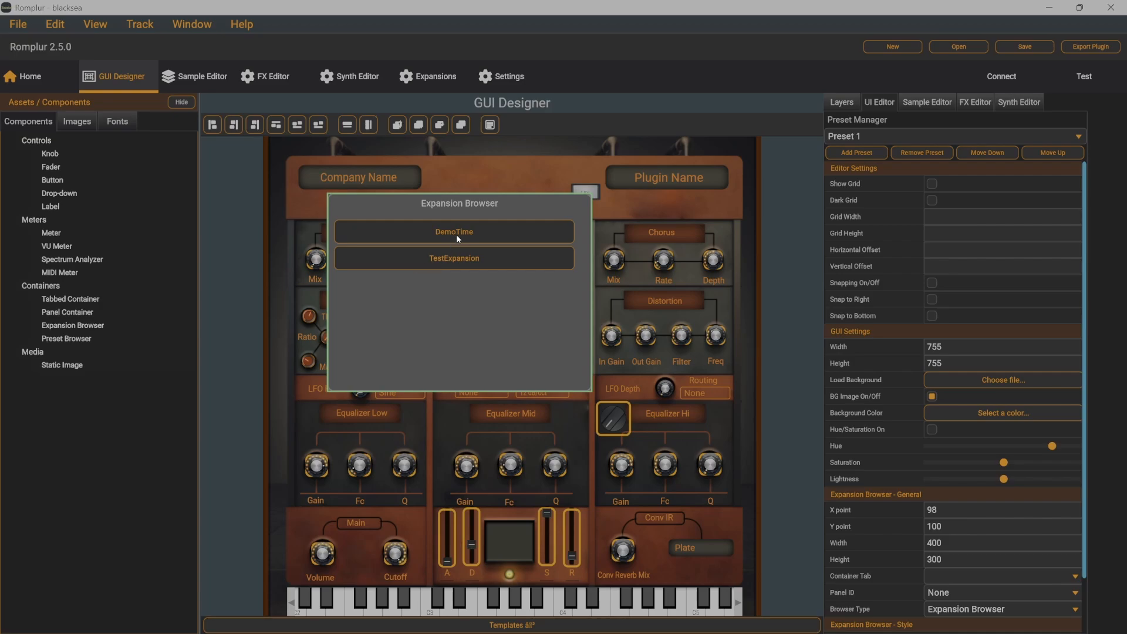
{"action": "right_click", "coordinate": [444, 301]}
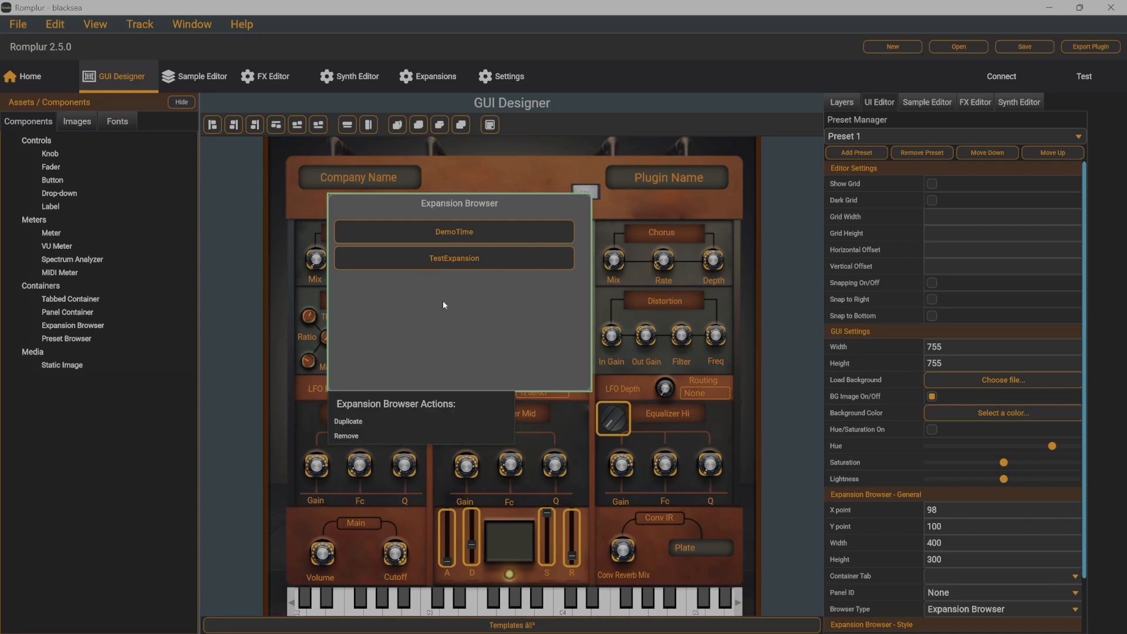
{"action": "left_click", "coordinate": [361, 425]}
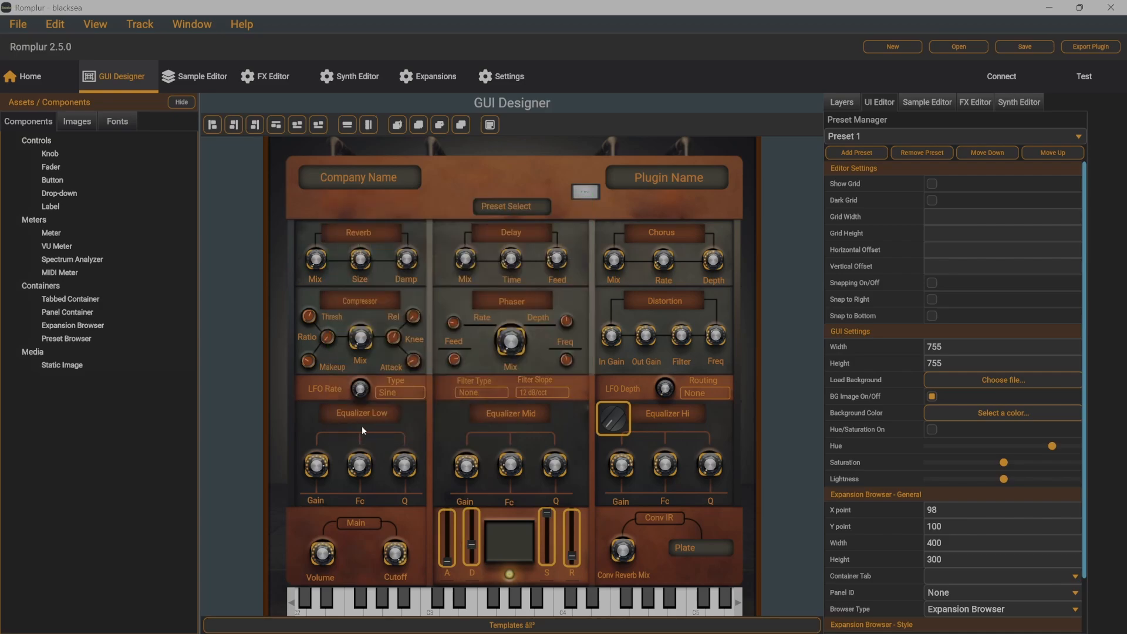
- Add a new preset alongside Preset 1 and show the preset list
{"action": "right_click", "coordinate": [441, 198]}
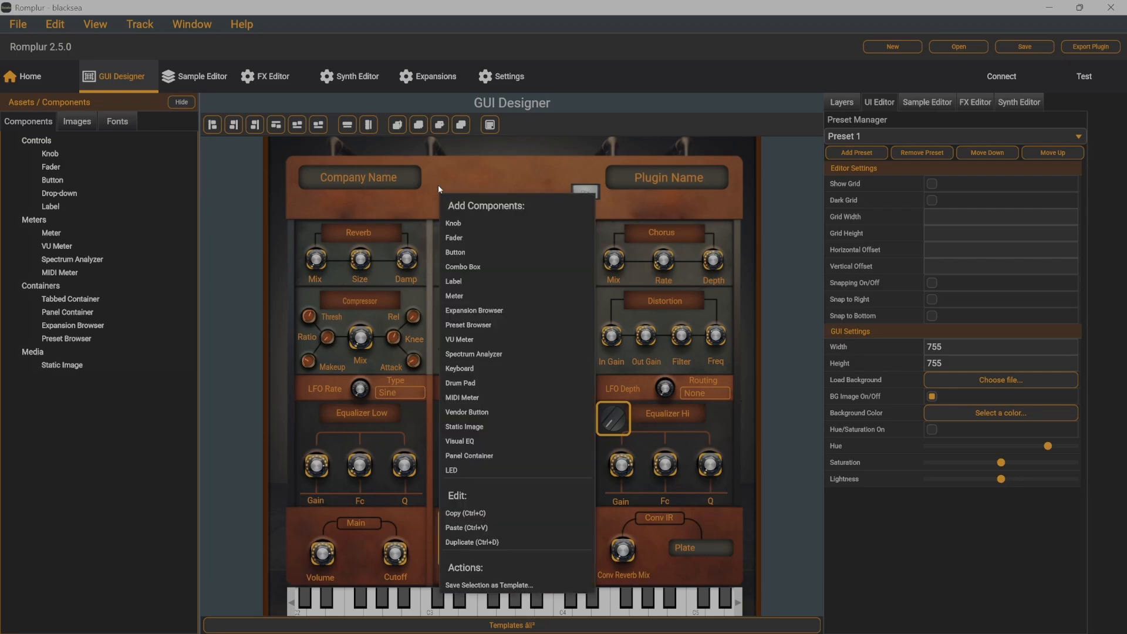
{"action": "key", "text": "ctrl+z"}
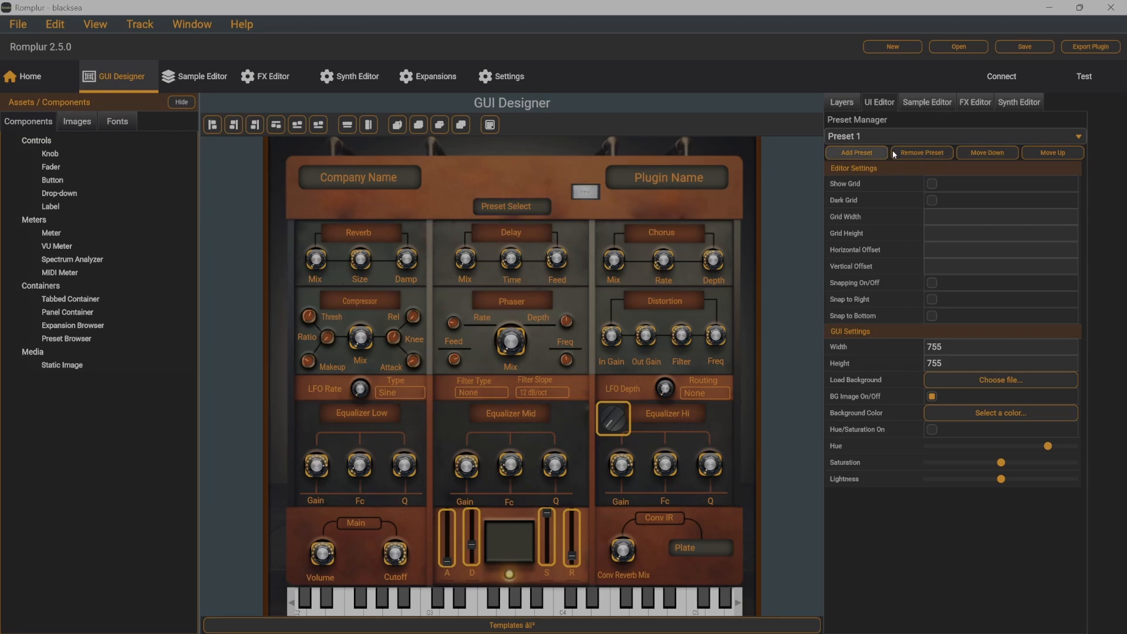
{"action": "left_click", "coordinate": [854, 154]}
{"action": "left_click", "coordinate": [960, 415]}
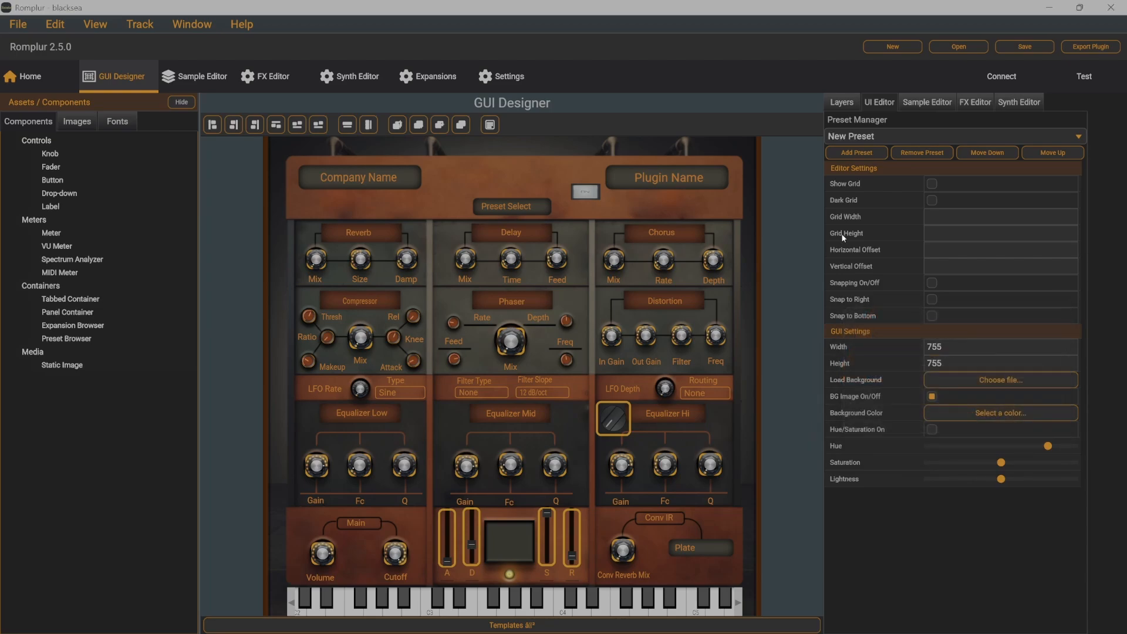
{"action": "left_click", "coordinate": [877, 136]}
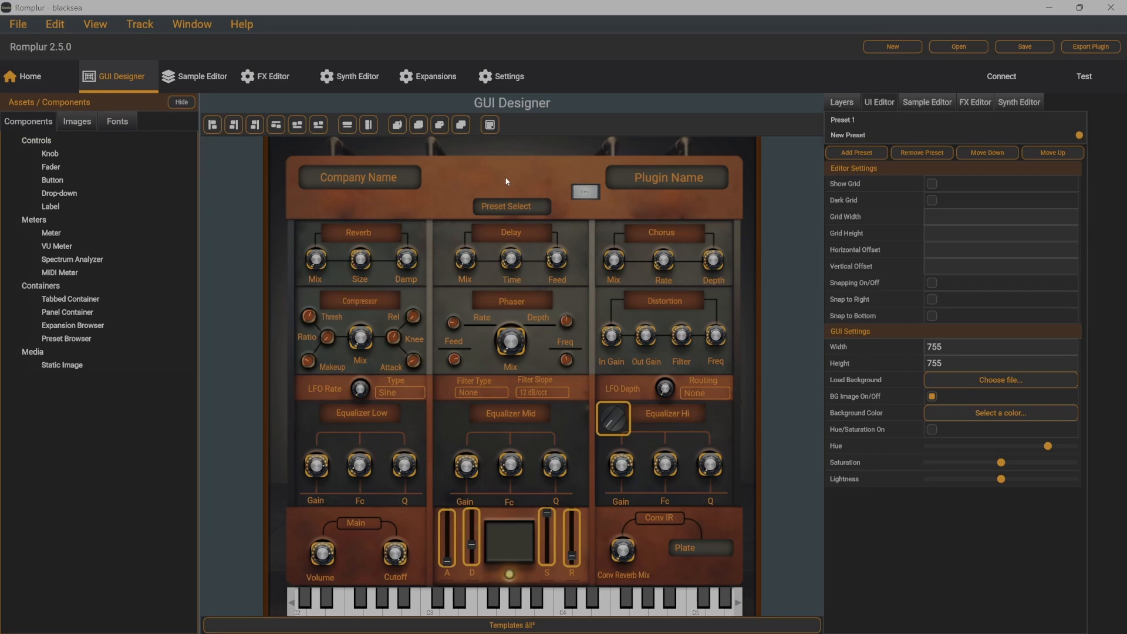
- Try placing a Preset Browser on the plugin interface at X 104, Y 110
{"action": "left_click", "coordinate": [453, 179]}
{"action": "right_click", "coordinate": [453, 178]}
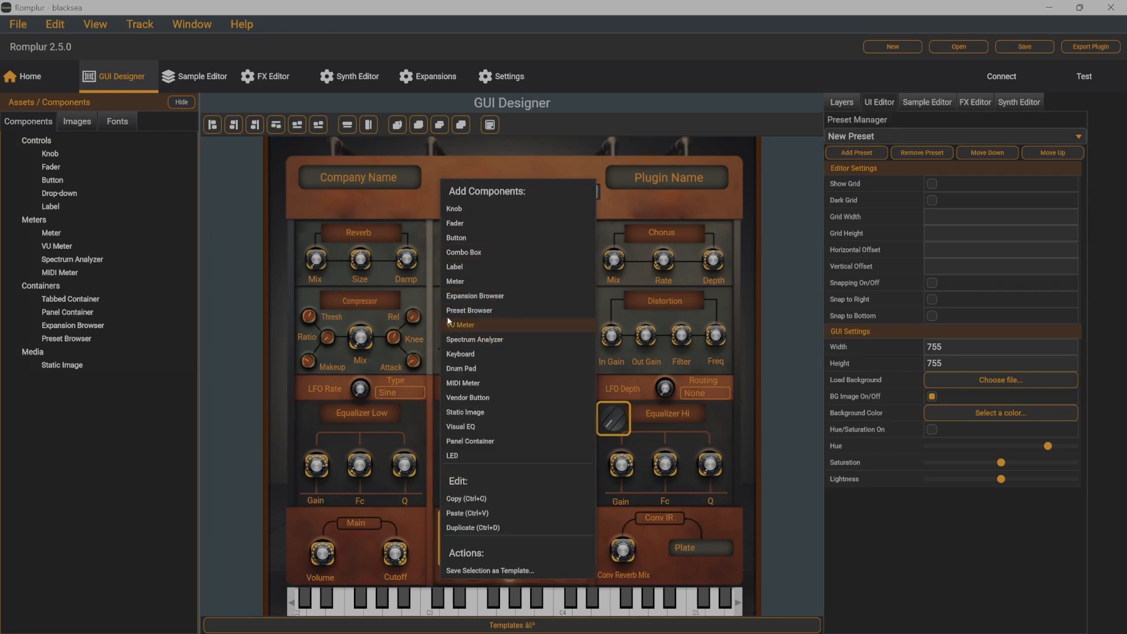
{"action": "left_click", "coordinate": [468, 311]}
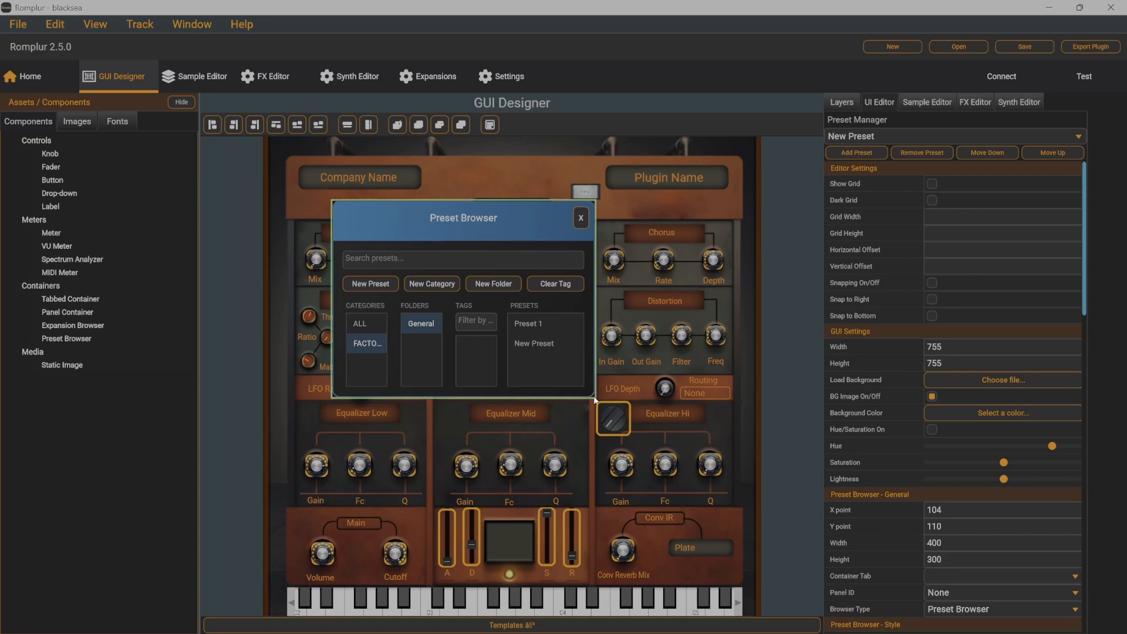
- Examine the Preset Browser's General, Style and Control properties, collapsing the sections above the Control settings
{"action": "left_click", "coordinate": [858, 169]}
{"action": "left_click", "coordinate": [863, 183]}
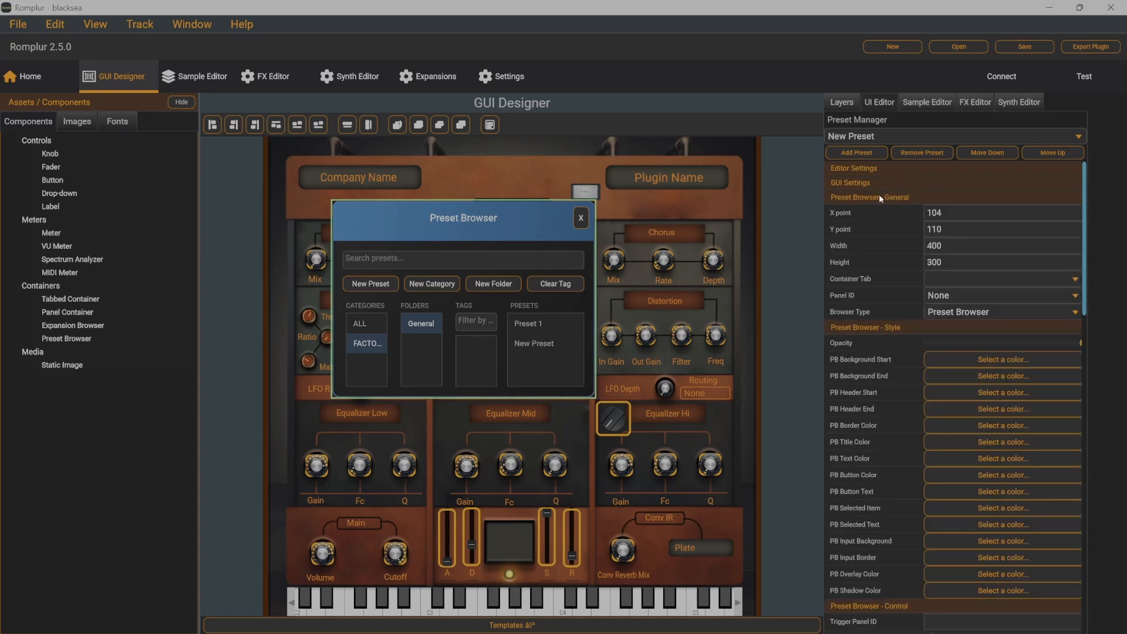
{"action": "left_click", "coordinate": [879, 195]}
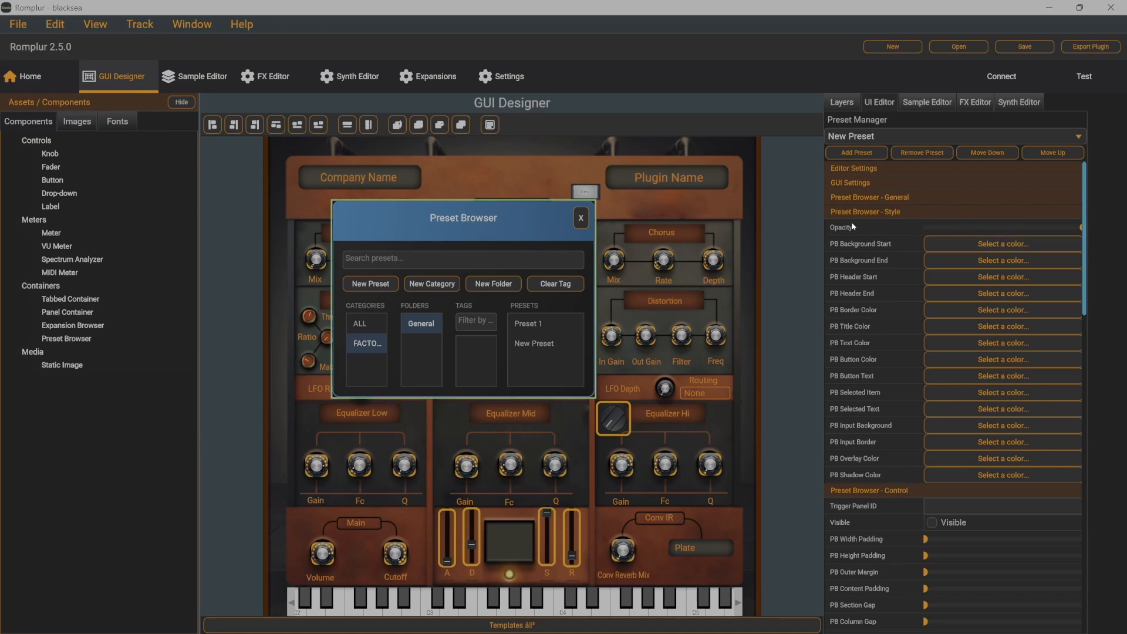
{"action": "left_click", "coordinate": [865, 212]}
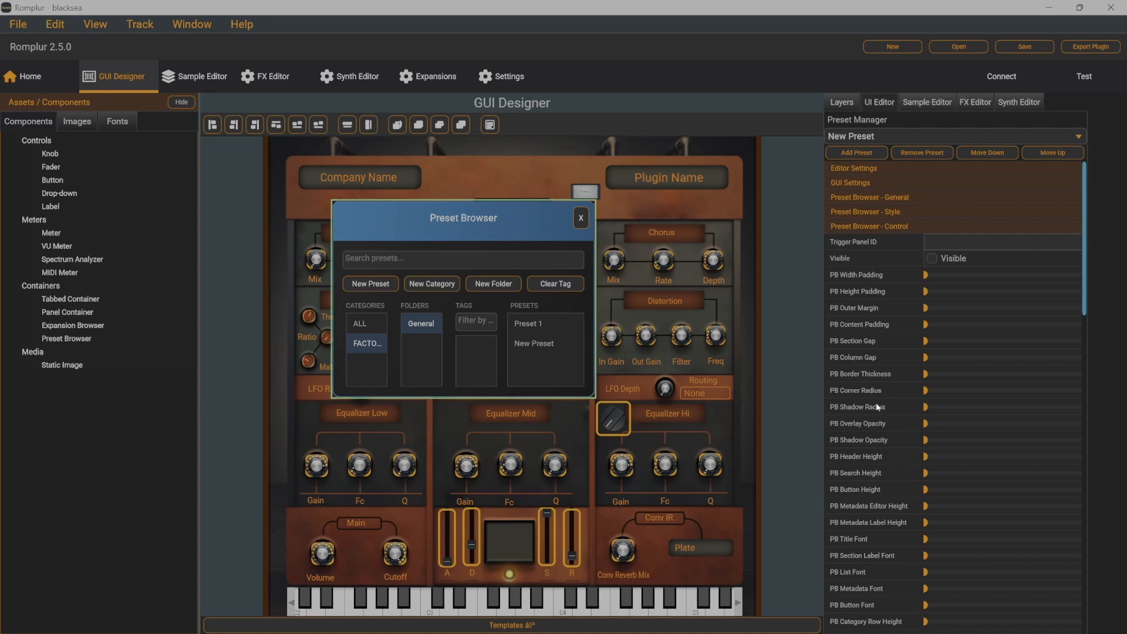
{"action": "scroll", "coordinate": [899, 392], "scroll_direction": "down", "scroll_amount": 2}
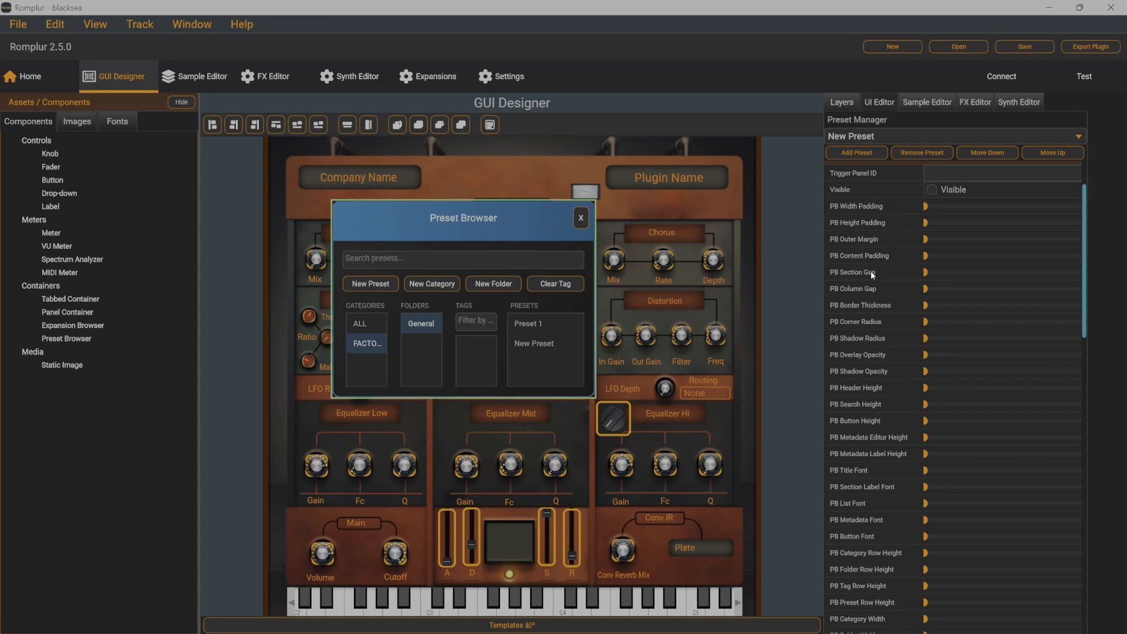
{"action": "scroll", "coordinate": [893, 396], "scroll_direction": "down", "scroll_amount": 10}
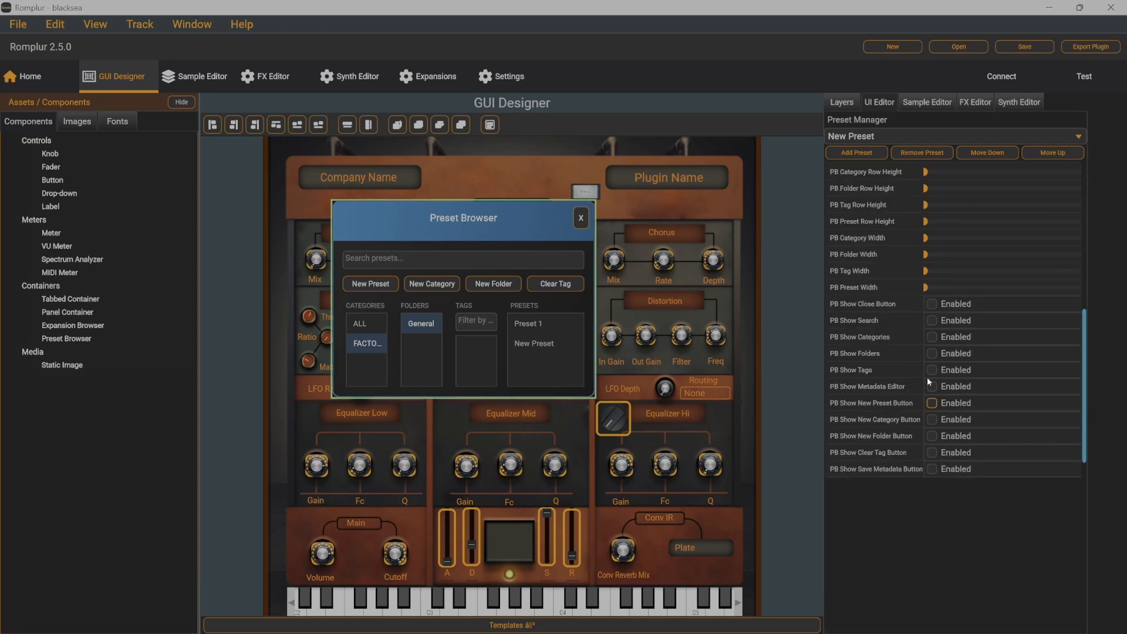
- Try hiding the Preset Browser's close button, search field, categories and folders
{"action": "left_click", "coordinate": [931, 303]}
{"action": "left_click", "coordinate": [932, 320]}
{"action": "left_click", "coordinate": [931, 337]}
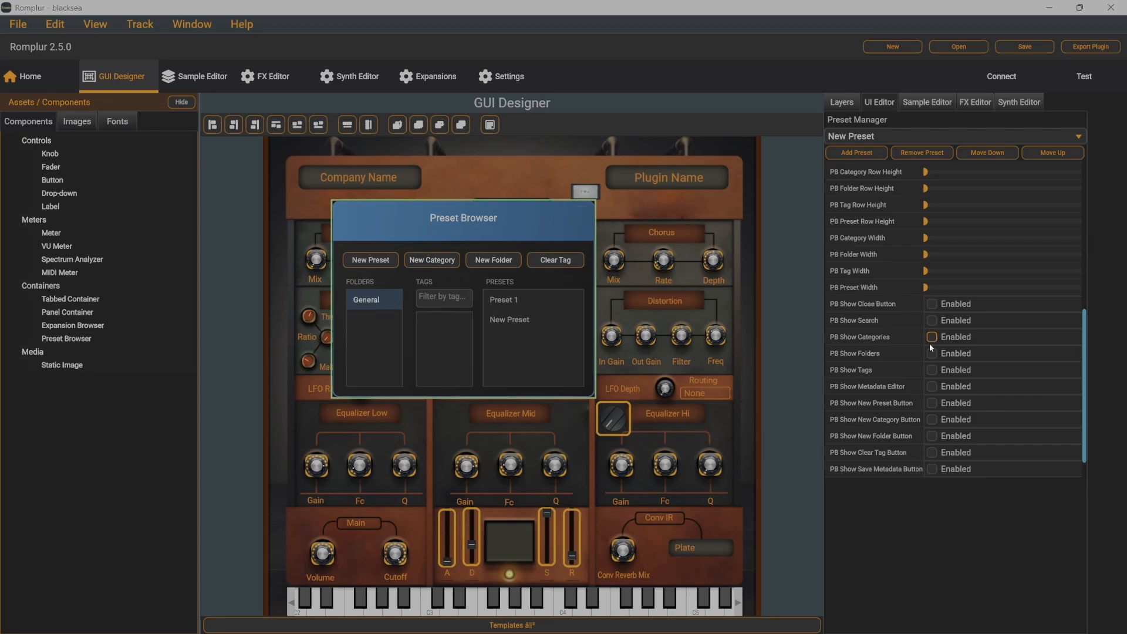
{"action": "left_click", "coordinate": [932, 353]}
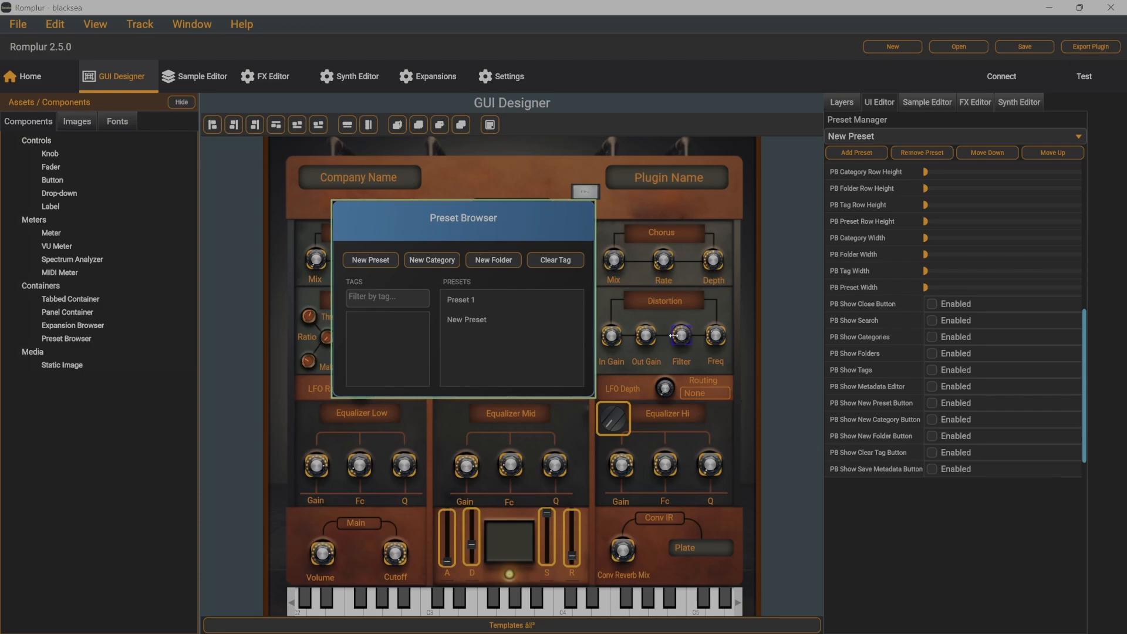
- Move the Preset Browser slightly up and to the left on the interface, and remove it
{"action": "left_click_drag", "start_coordinate": [476, 217], "coordinate": [448, 209]}
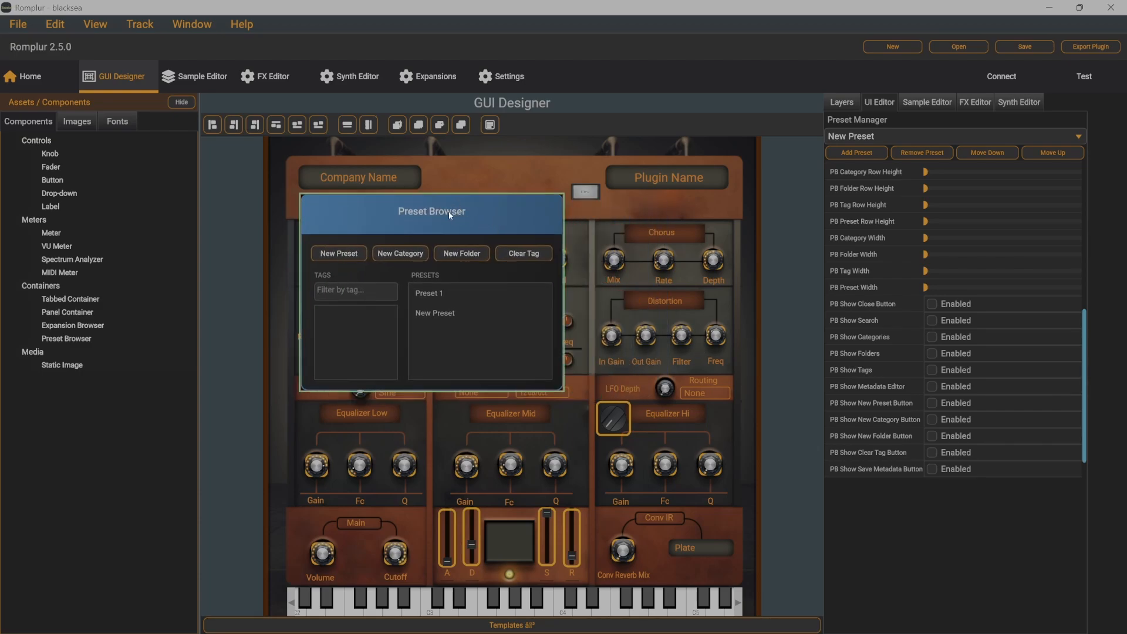
{"action": "right_click", "coordinate": [449, 211]}
{"action": "left_click", "coordinate": [328, 436]}
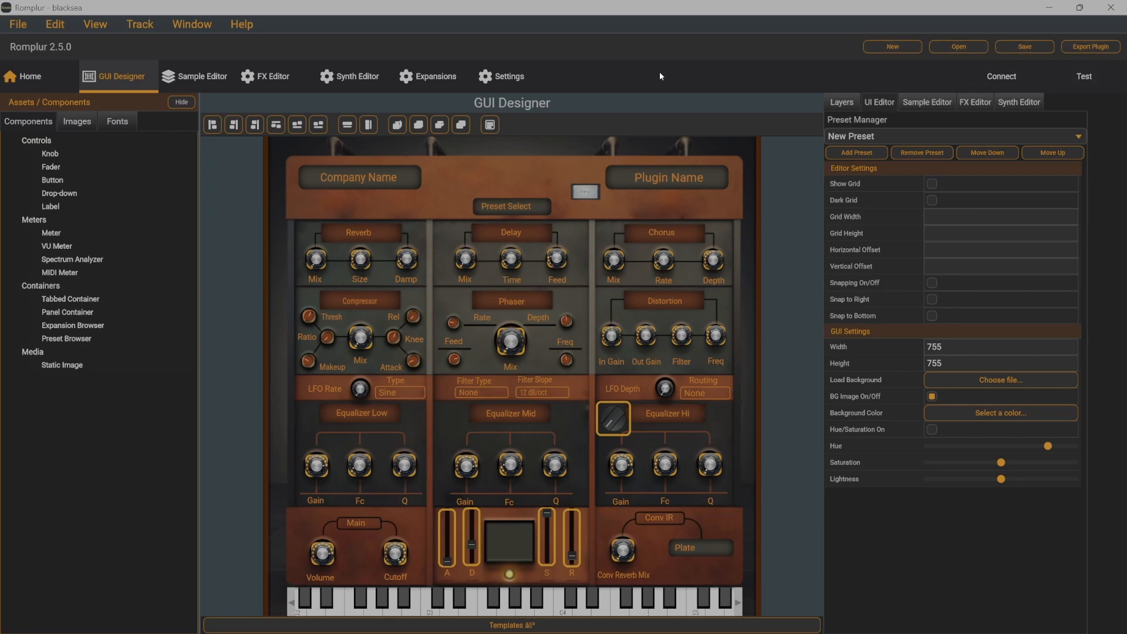
- Look through the available file, edit, view, window and help commands, and open the Sample Editor
{"action": "left_click", "coordinate": [18, 26]}
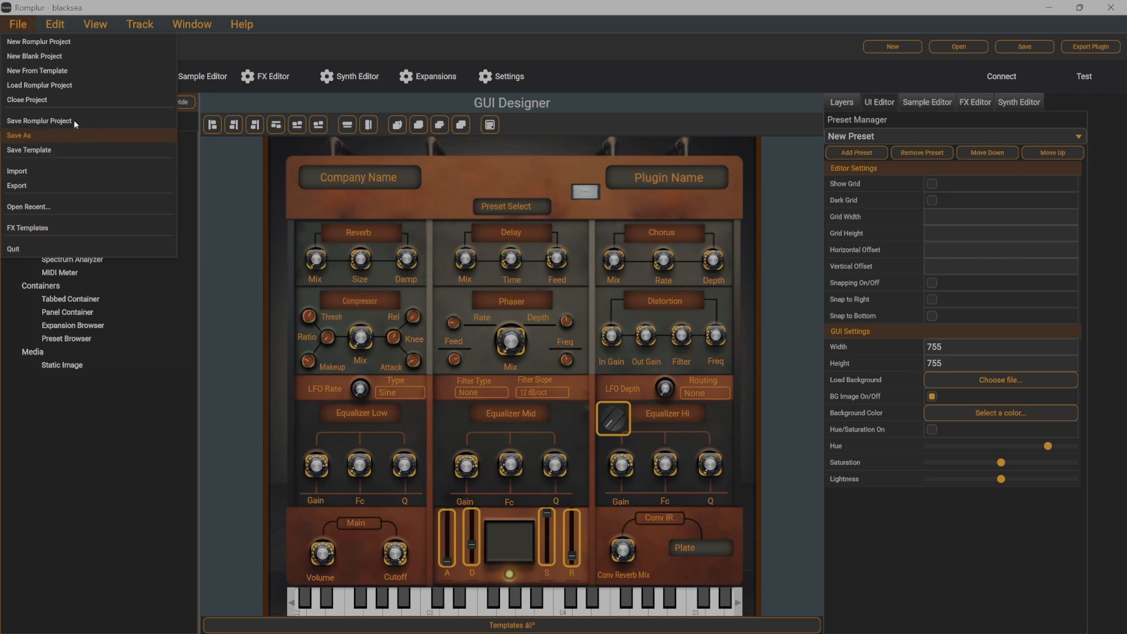
{"action": "left_click", "coordinate": [54, 24]}
{"action": "left_click", "coordinate": [91, 25]}
{"action": "mouse_move", "coordinate": [49, 27]}
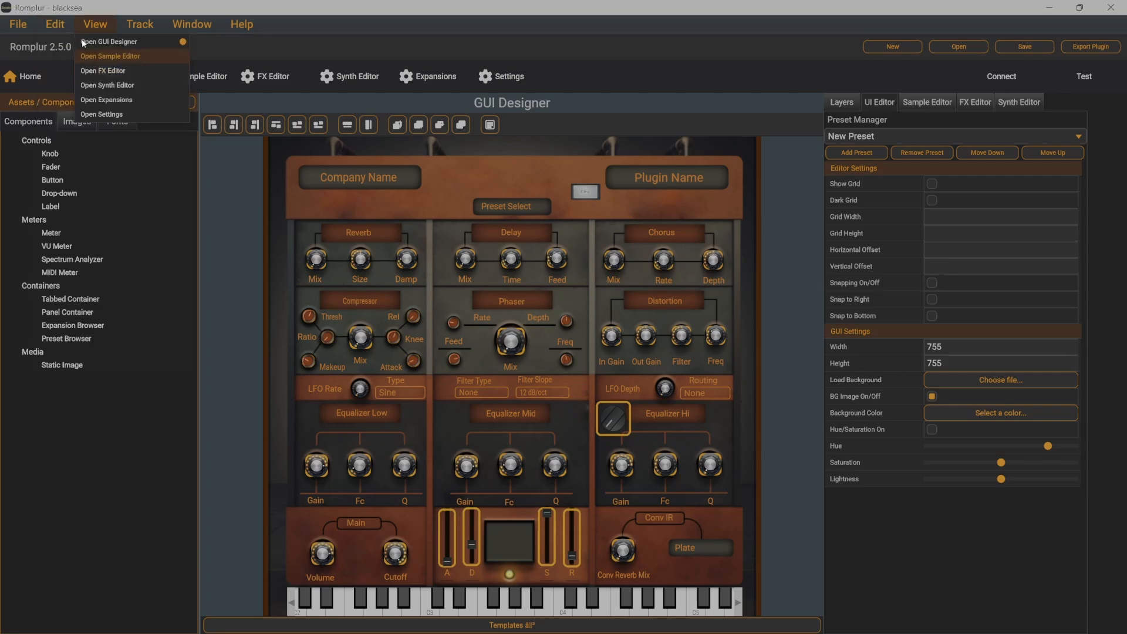
{"action": "mouse_move", "coordinate": [128, 25]}
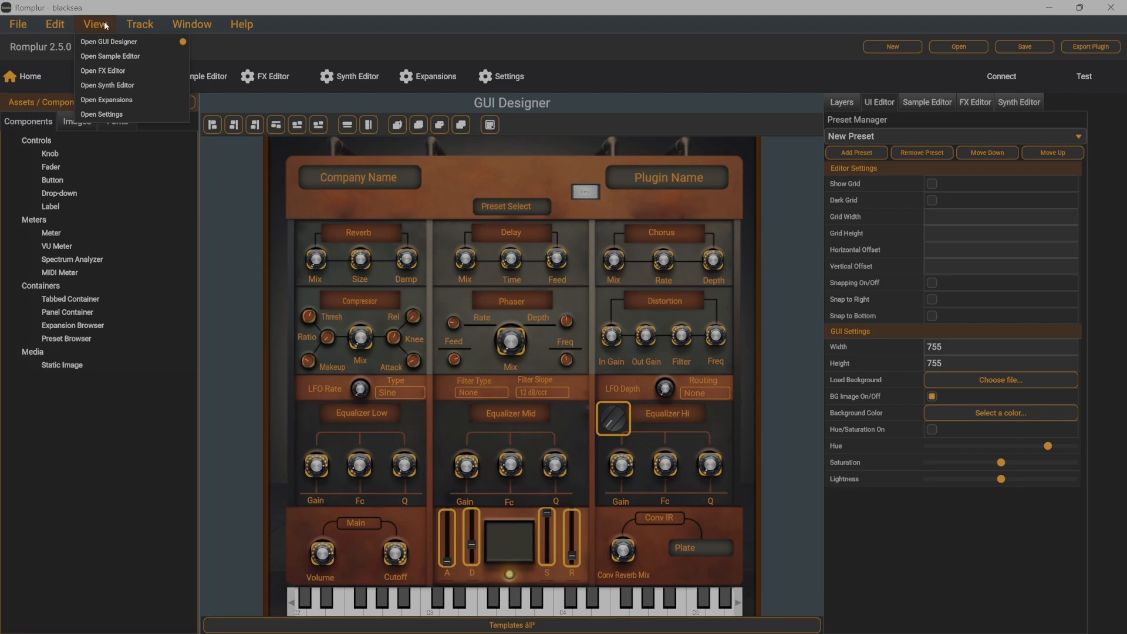
{"action": "left_click", "coordinate": [107, 56]}
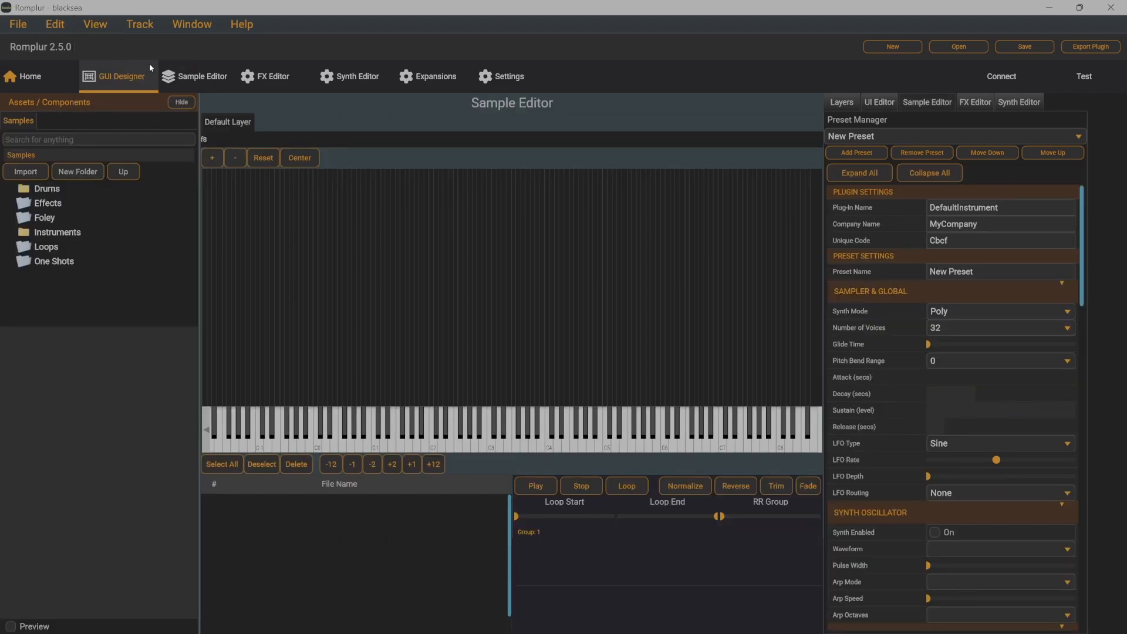
{"action": "left_click", "coordinate": [189, 24]}
{"action": "left_click", "coordinate": [249, 25]}
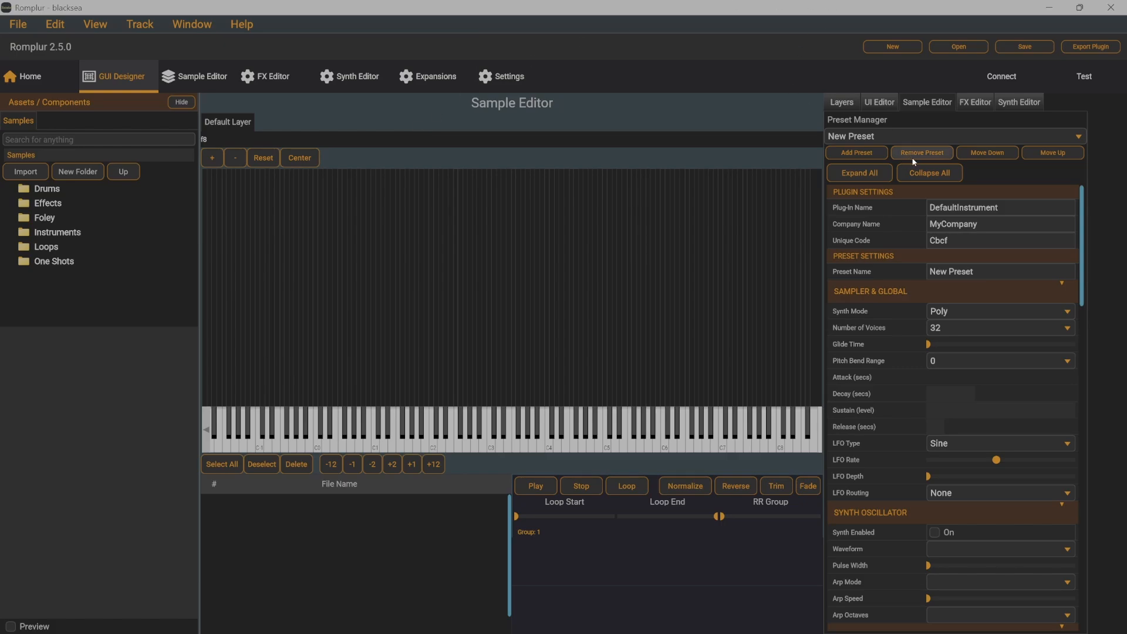
- Collapse all parameter groups in the Sample Editor, including the Plugin, Preset, Layer and Sample Settings sections
{"action": "left_click", "coordinate": [907, 175]}
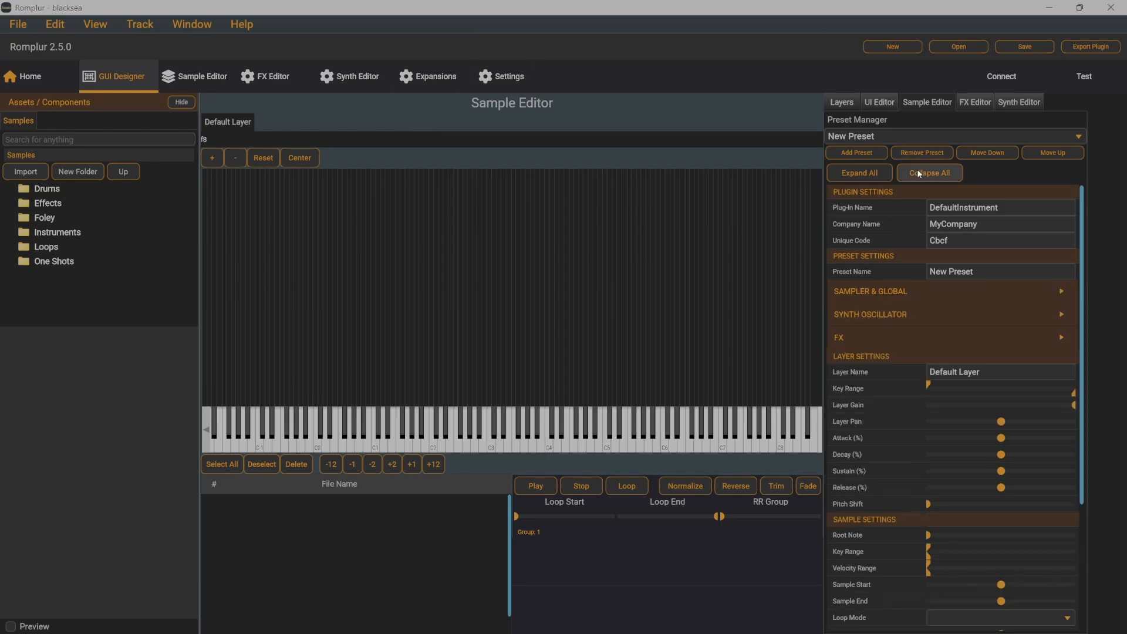
{"action": "left_click", "coordinate": [878, 359]}
{"action": "left_click", "coordinate": [871, 254]}
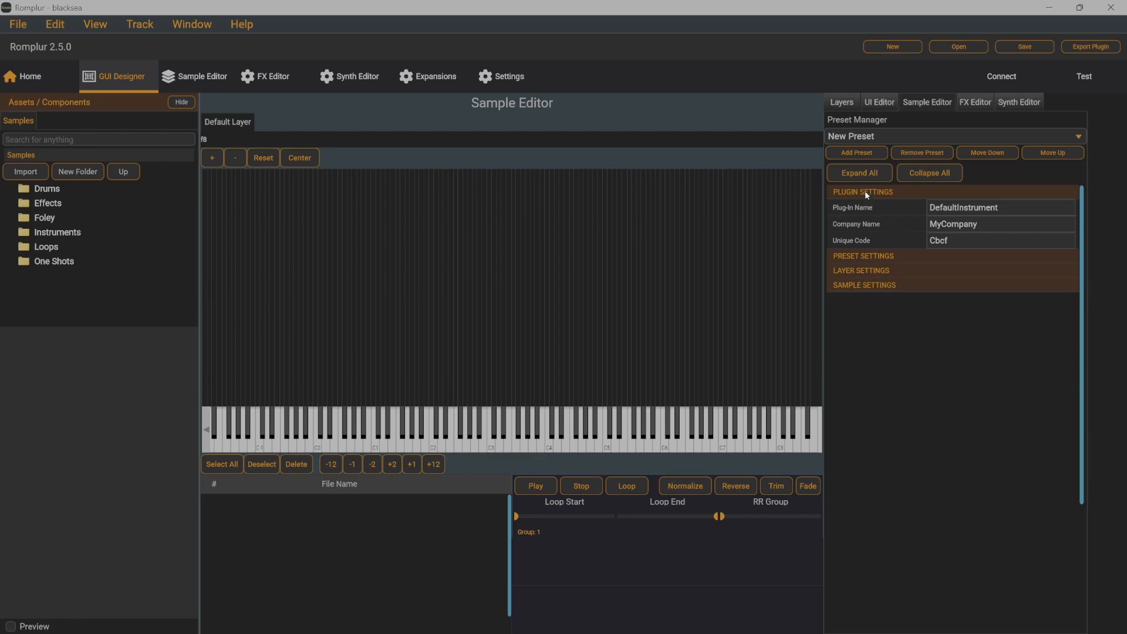
{"action": "left_click", "coordinate": [866, 194]}
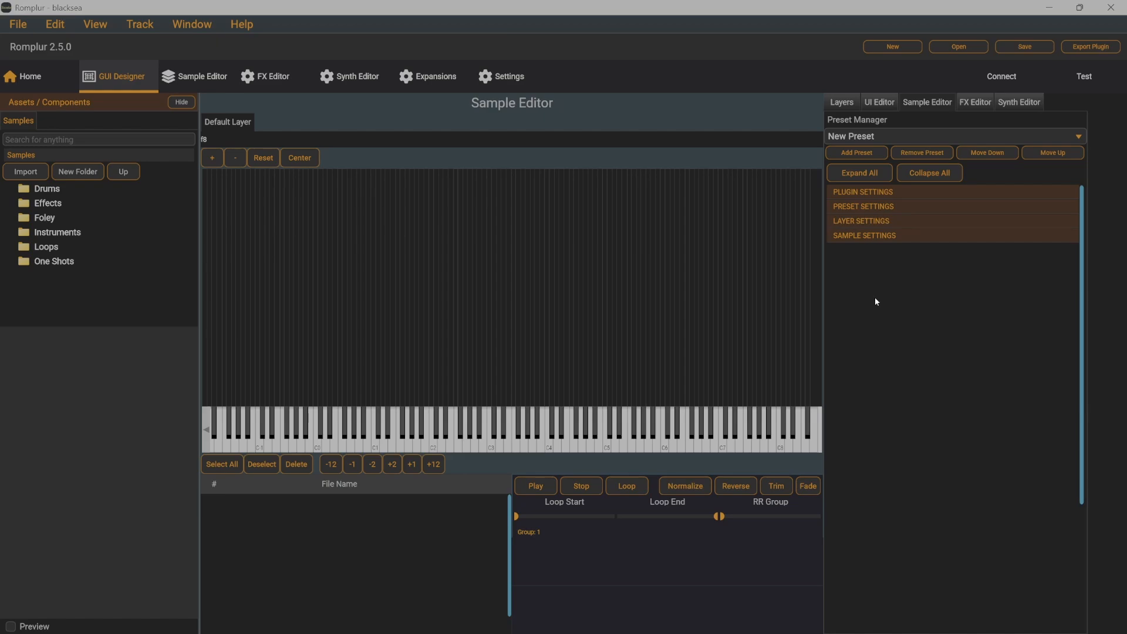